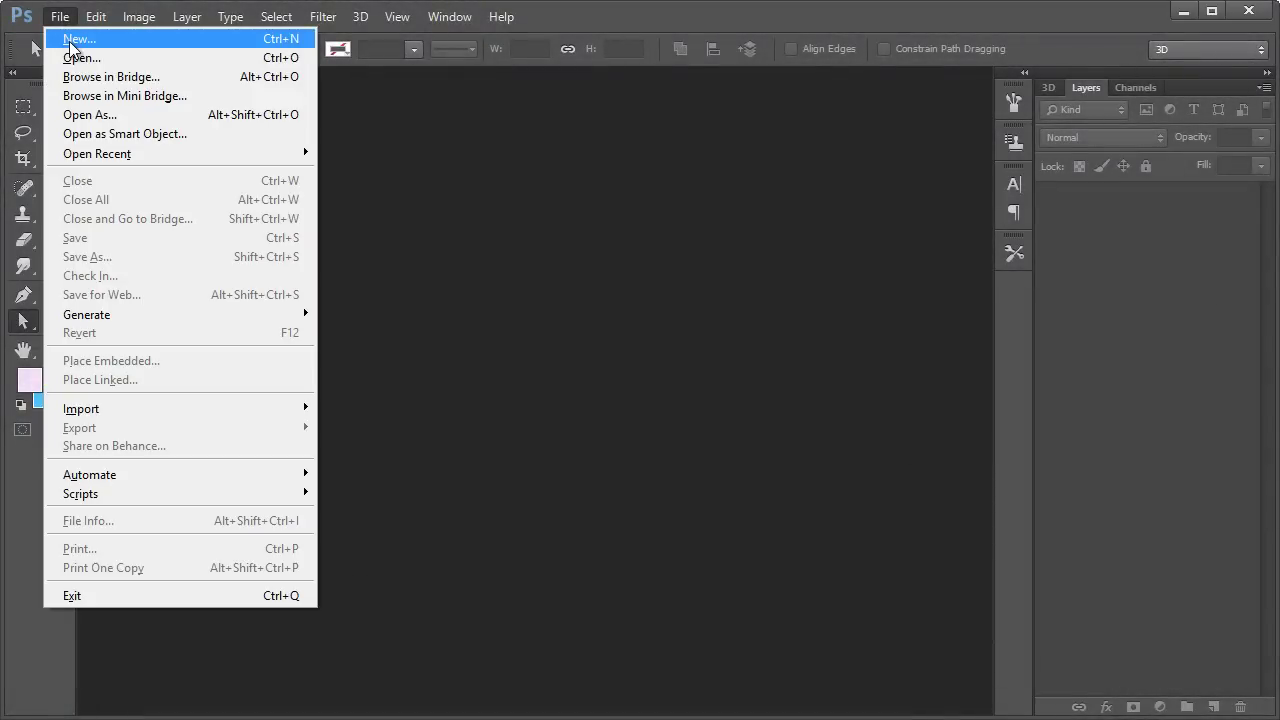
Create a new 860 × 600 px document named Balloons.
{"action": "left_click", "coordinate": [62, 32]}
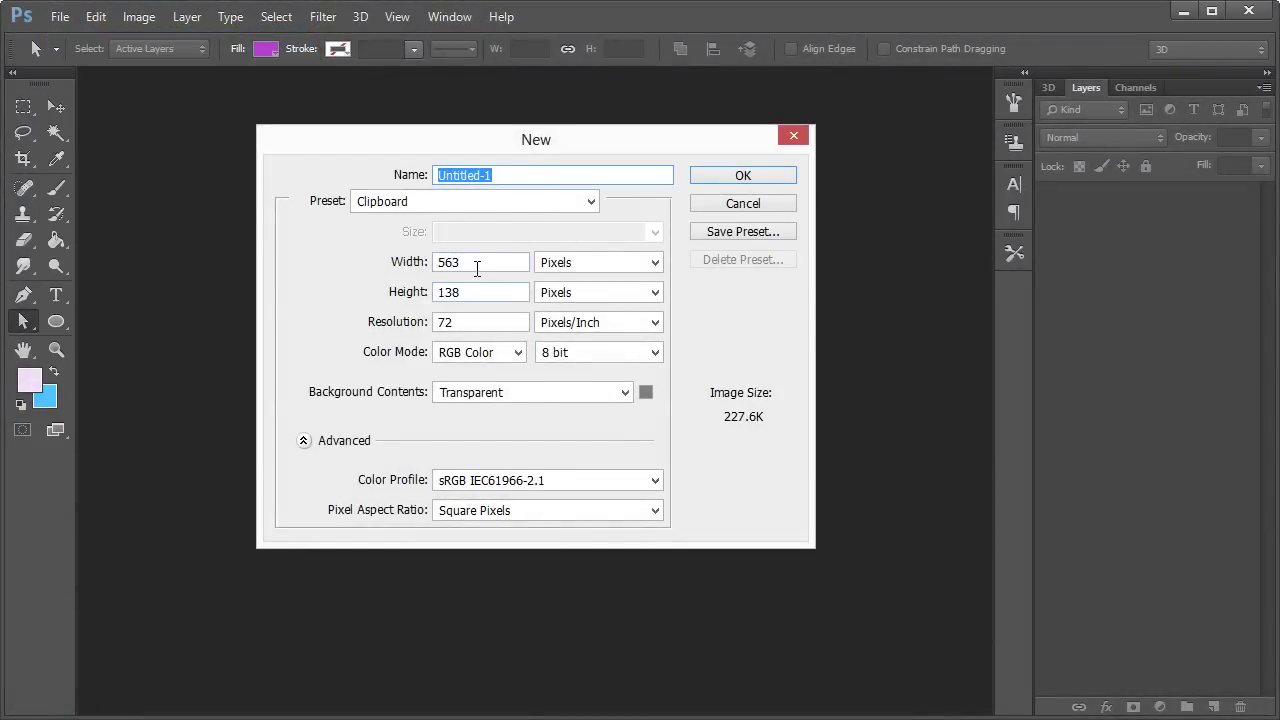
{"action": "type", "text": "Balloons"}
{"action": "left_click", "coordinate": [470, 260]}
{"action": "type", "text": "860"}
{"action": "key", "text": "Tab"}
{"action": "key", "text": "Tab"}
{"action": "type", "text": "600"}
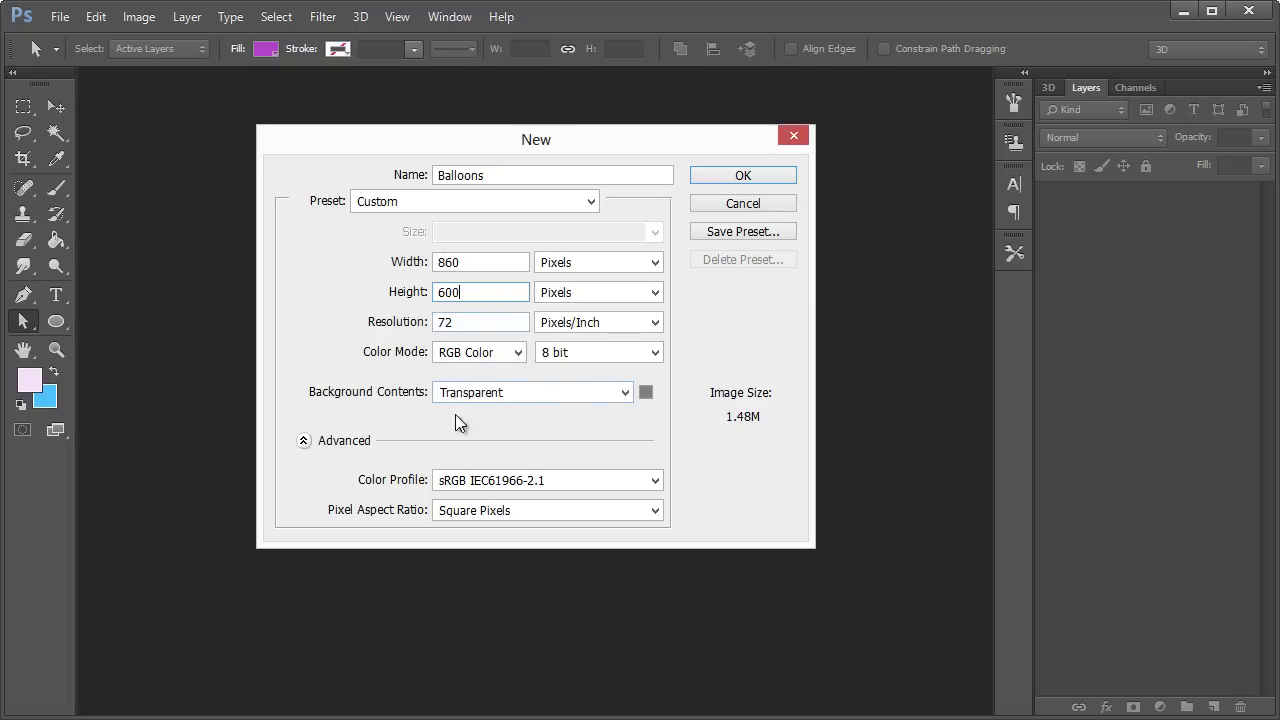
{"action": "left_click", "coordinate": [742, 176]}
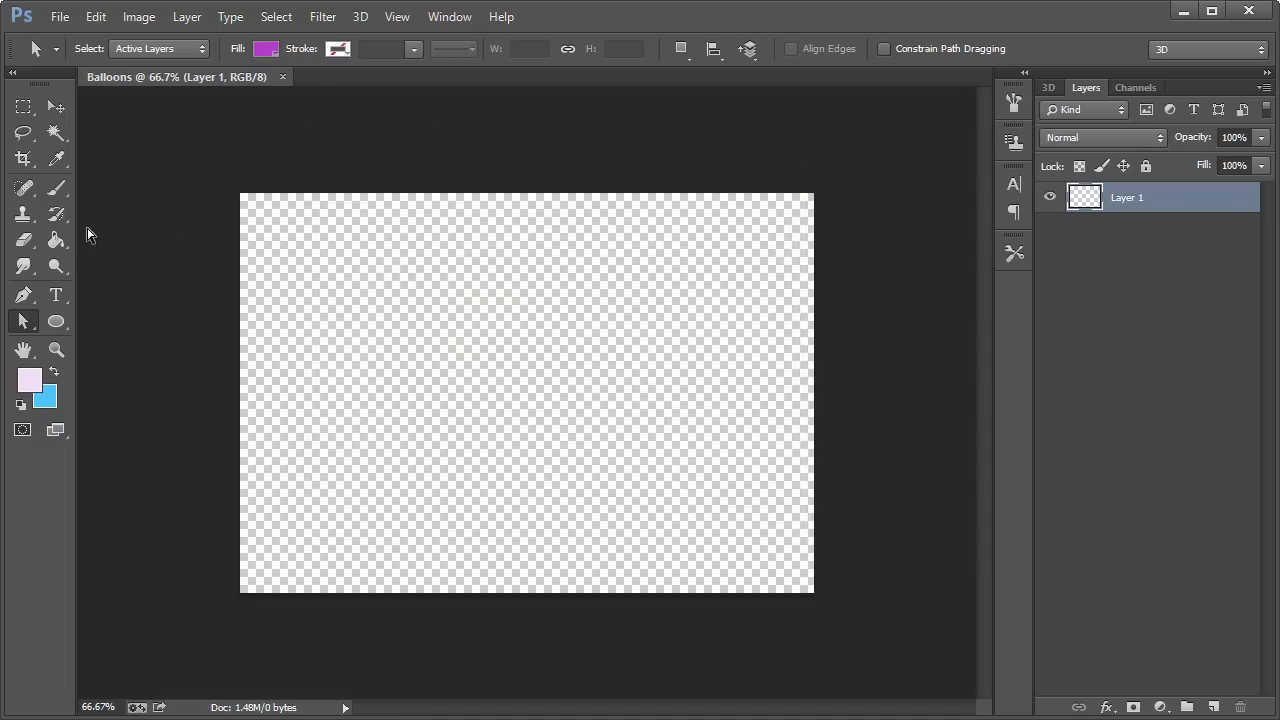
Fill the empty layer with light pink #f7defa using the Paint Bucket at 100% view.
{"action": "key", "text": "ctrl+1"}
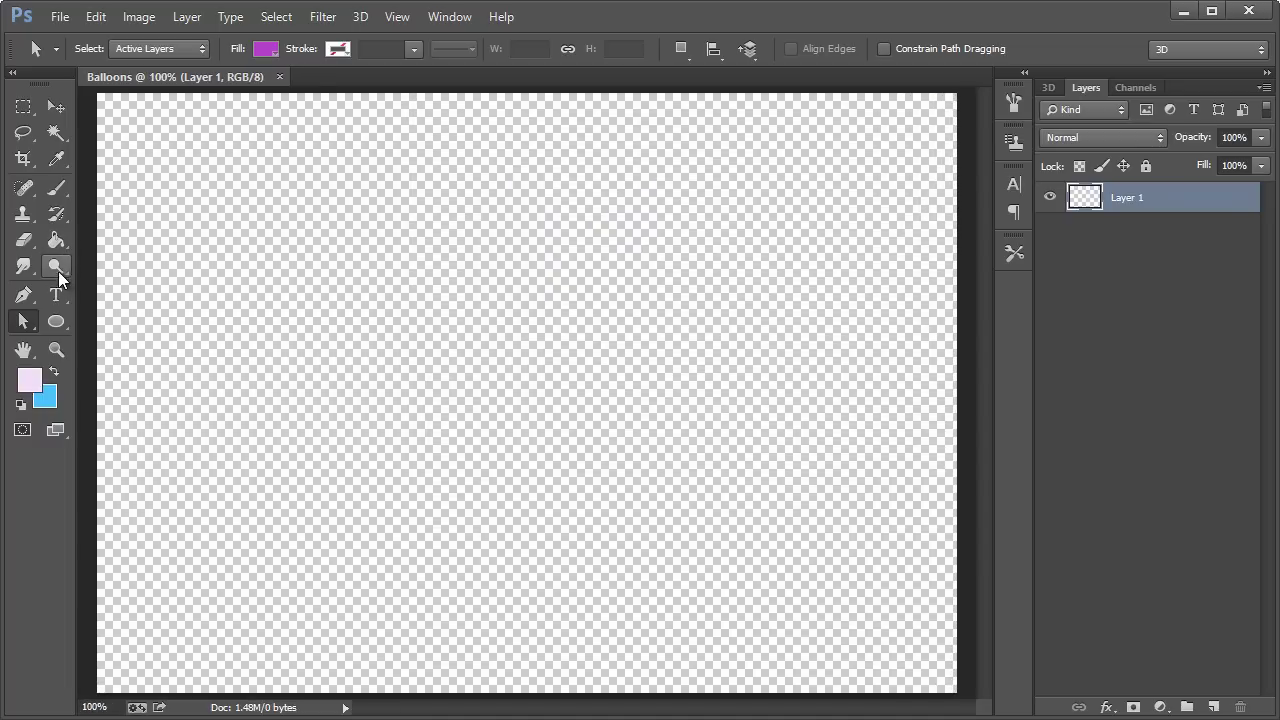
{"action": "left_click", "coordinate": [57, 239]}
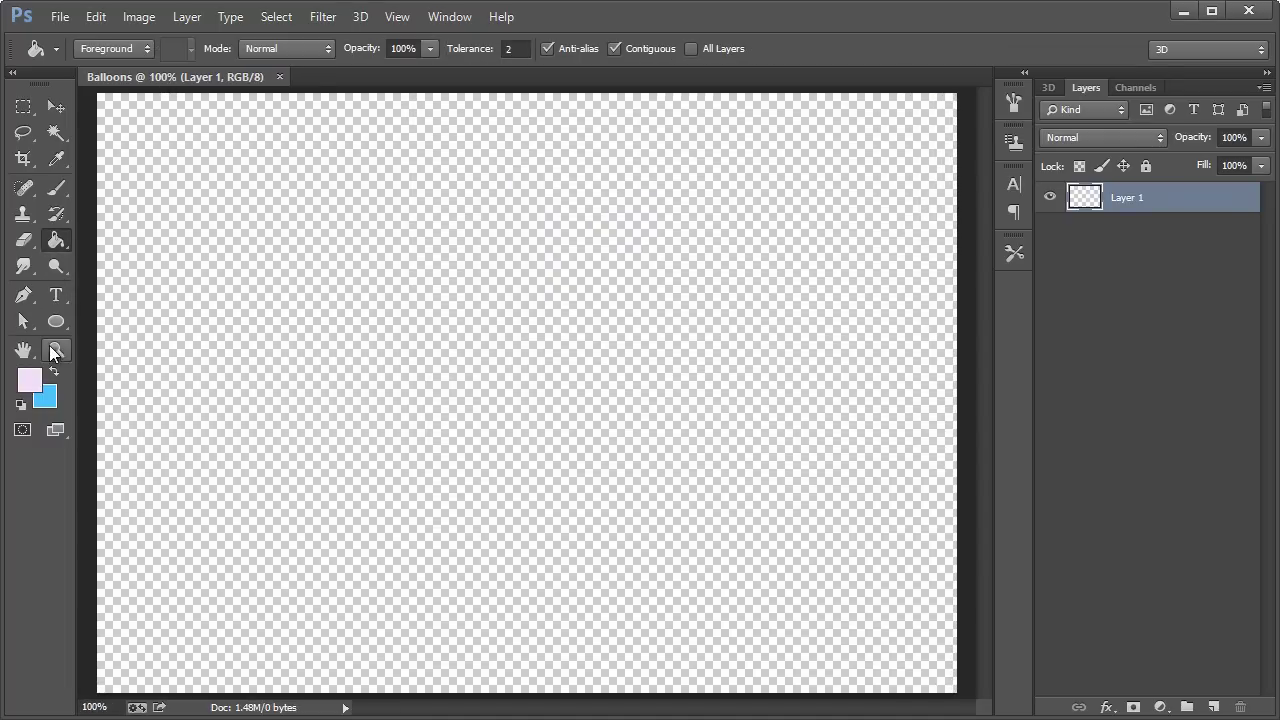
{"action": "left_click", "coordinate": [29, 379]}
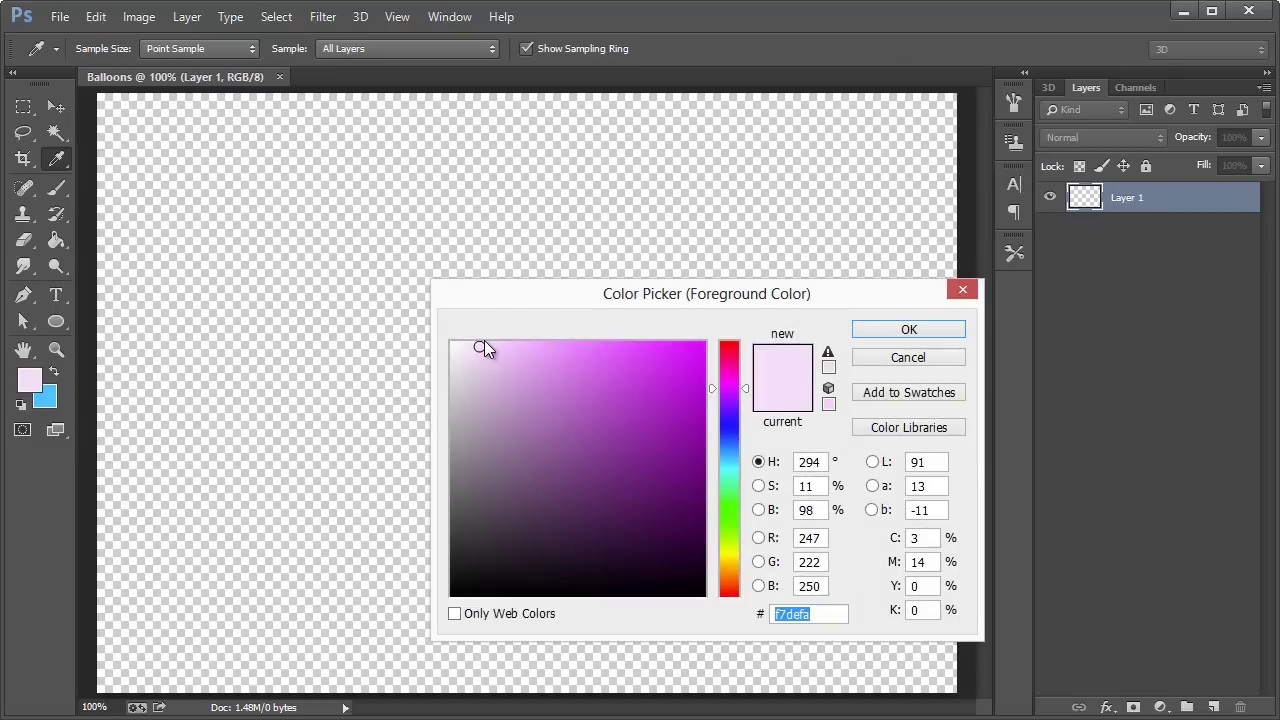
{"action": "left_click", "coordinate": [908, 329]}
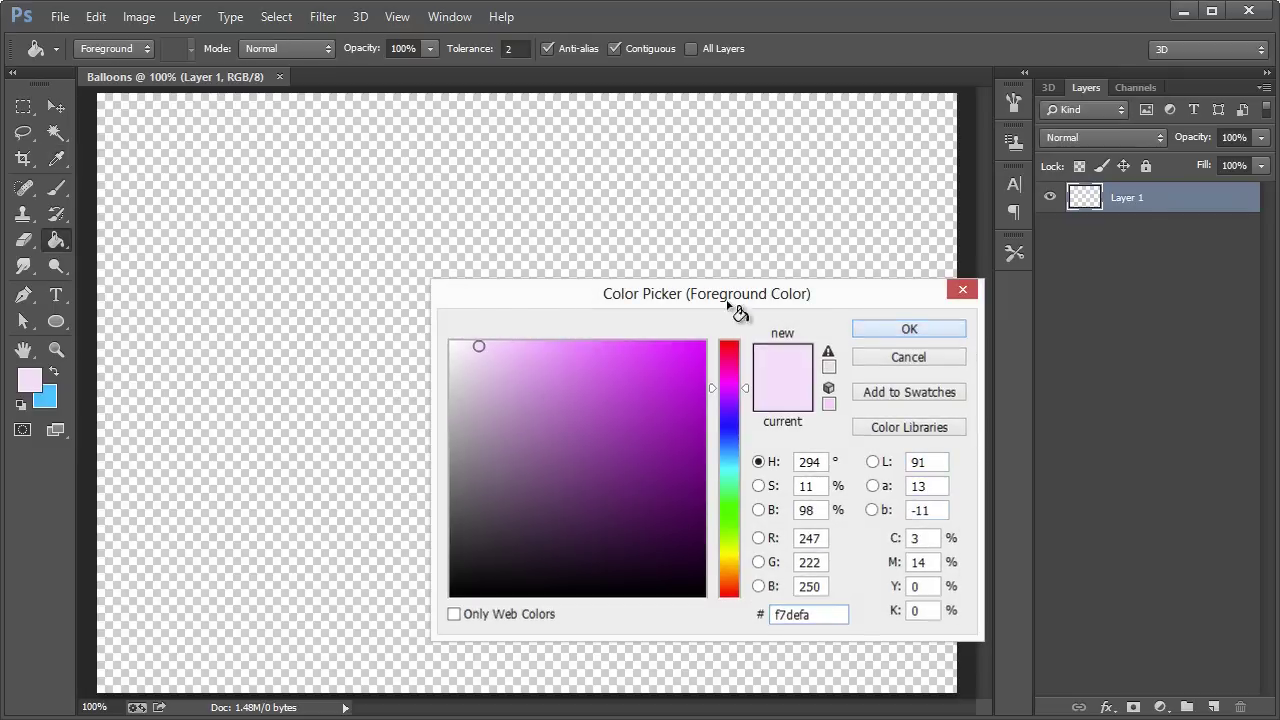
{"action": "left_click", "coordinate": [240, 428]}
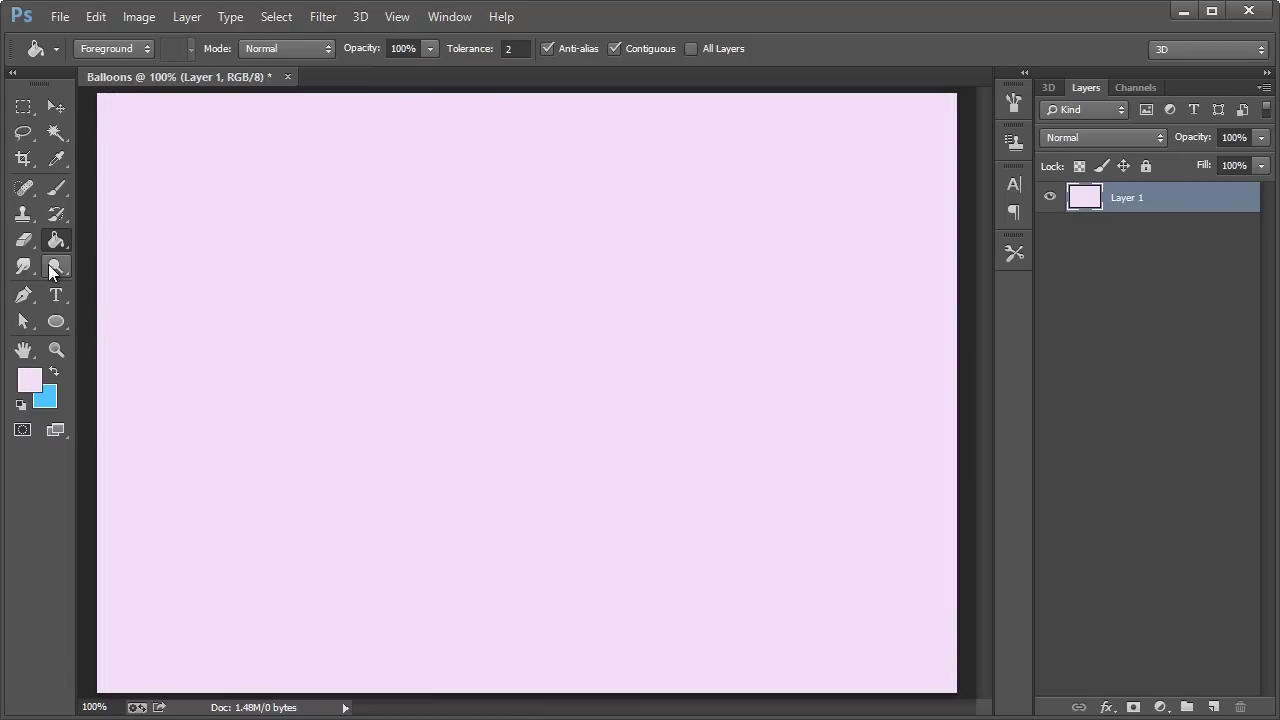
Type BALLOONS on the canvas and set its text colour to purple #b83bc7.
{"action": "left_click", "coordinate": [56, 295]}
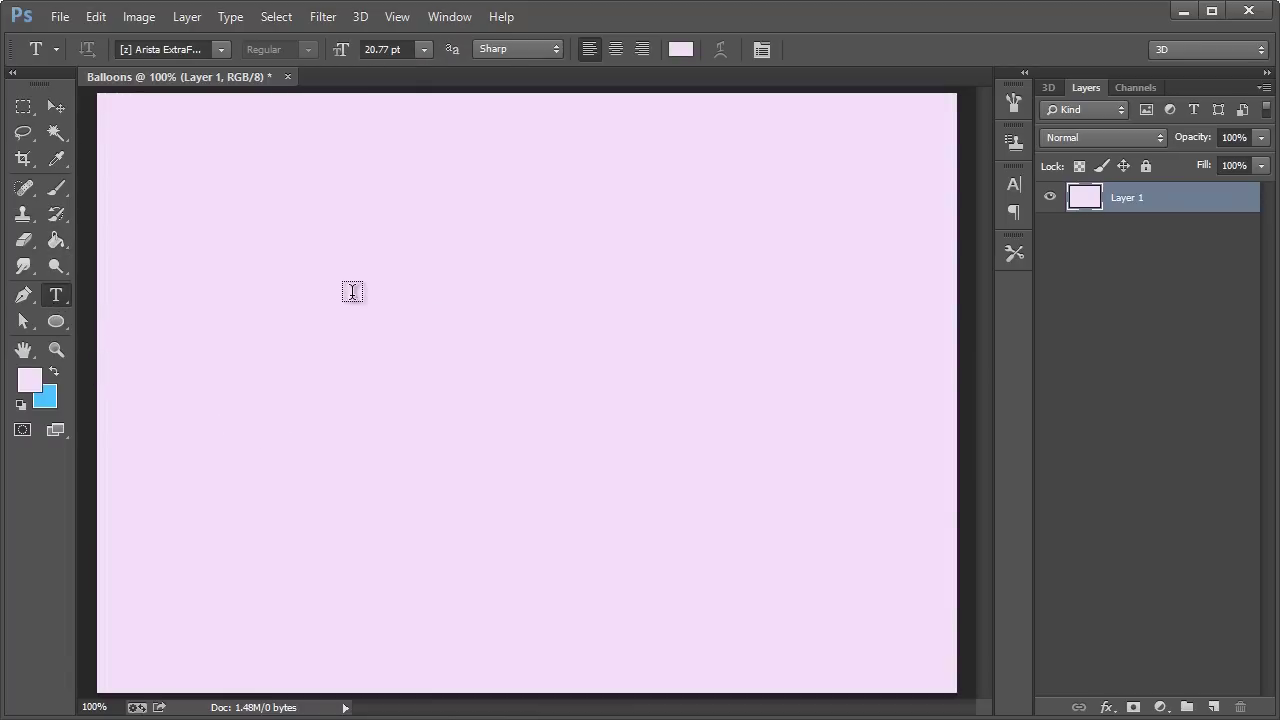
{"action": "left_click", "coordinate": [352, 291]}
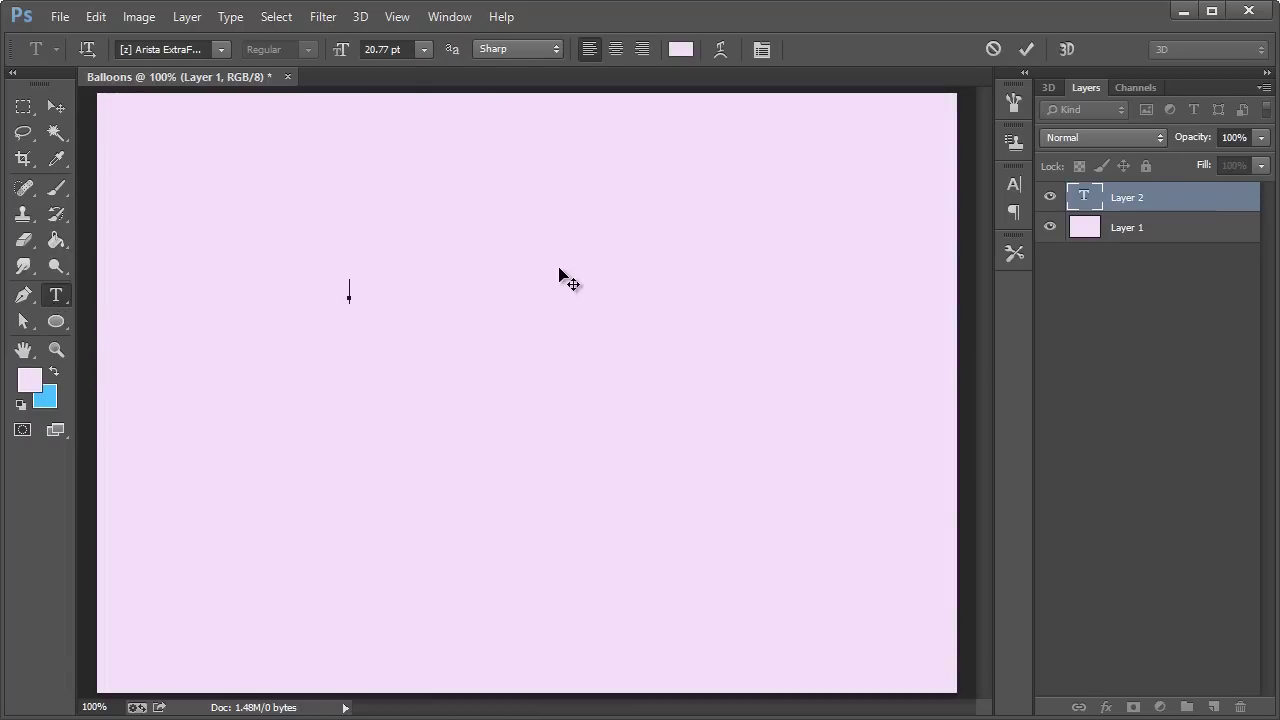
{"action": "type", "text": "allo"}
{"action": "left_click", "coordinate": [56, 107]}
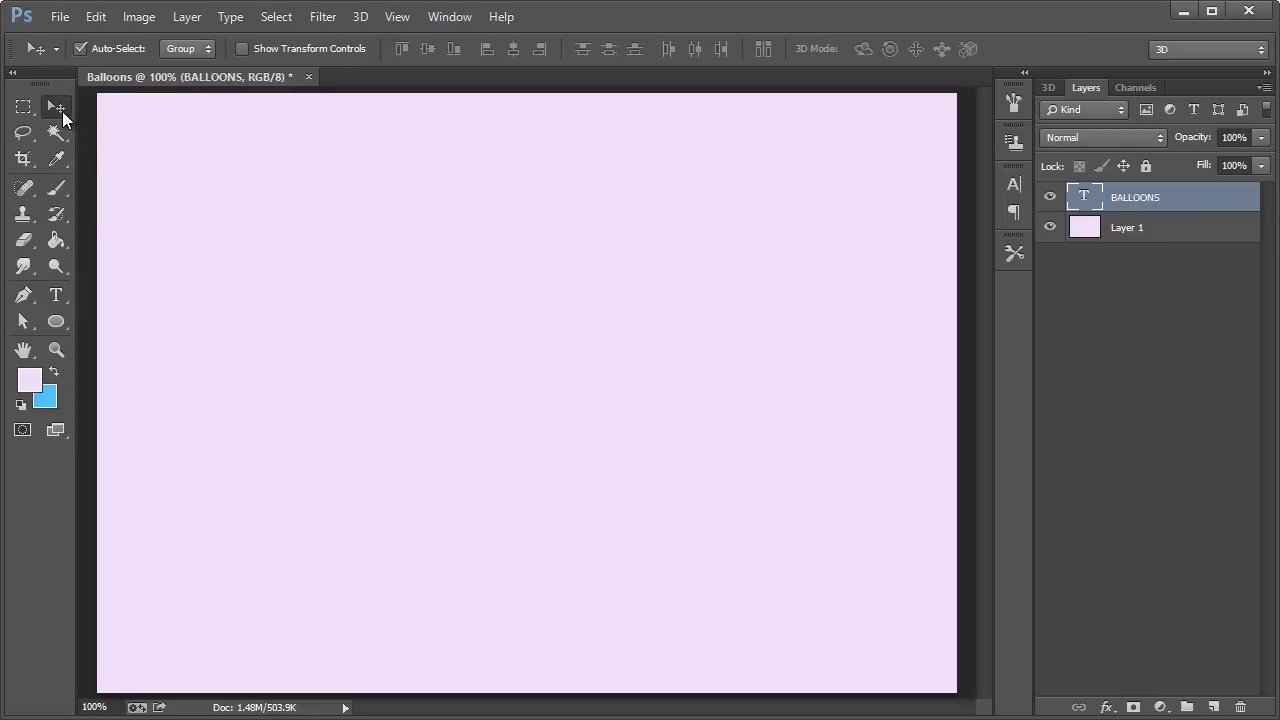
{"action": "left_click", "coordinate": [56, 295]}
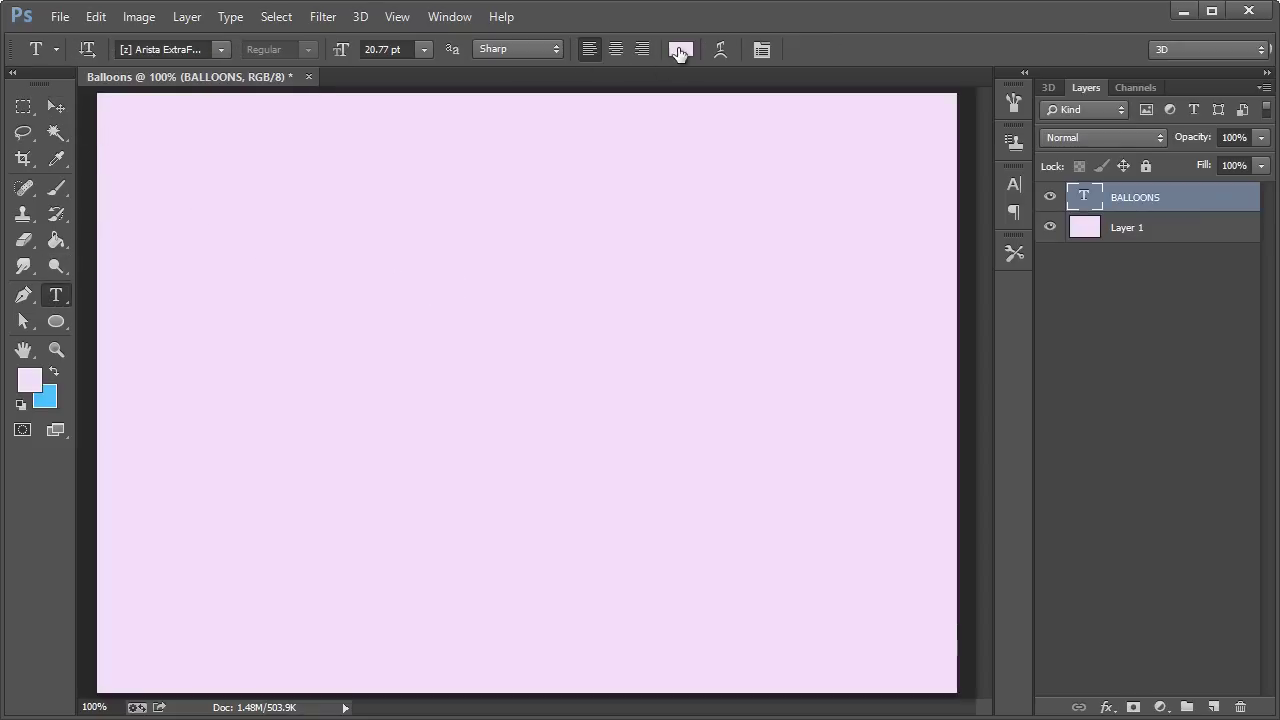
{"action": "left_click", "coordinate": [682, 49]}
{"action": "mouse_move", "coordinate": [652, 389]}
{"action": "left_mouse_down"}
{"action": "mouse_move", "coordinate": [627, 405]}
{"action": "mouse_move", "coordinate": [634, 394]}
{"action": "left_mouse_up"}
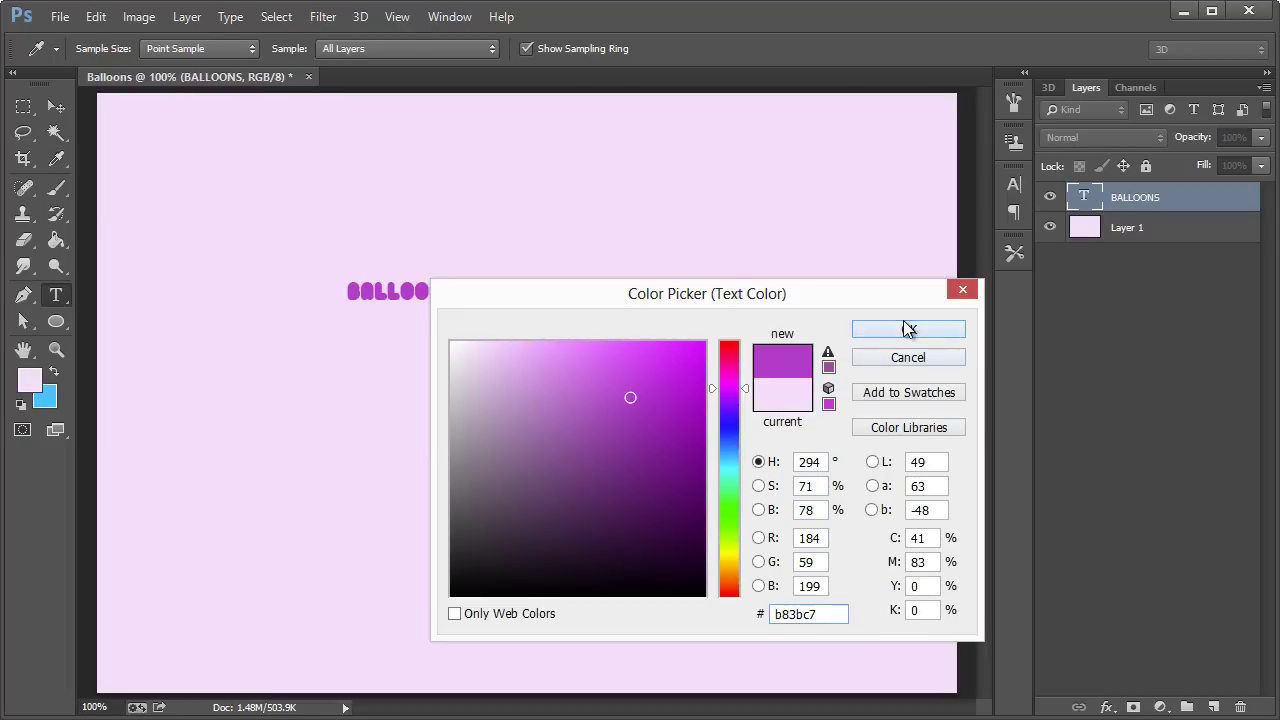
{"action": "left_click", "coordinate": [904, 330]}
Scale the BALLOONS text up about five times and move it left and up.
{"action": "left_click", "coordinate": [56, 107]}
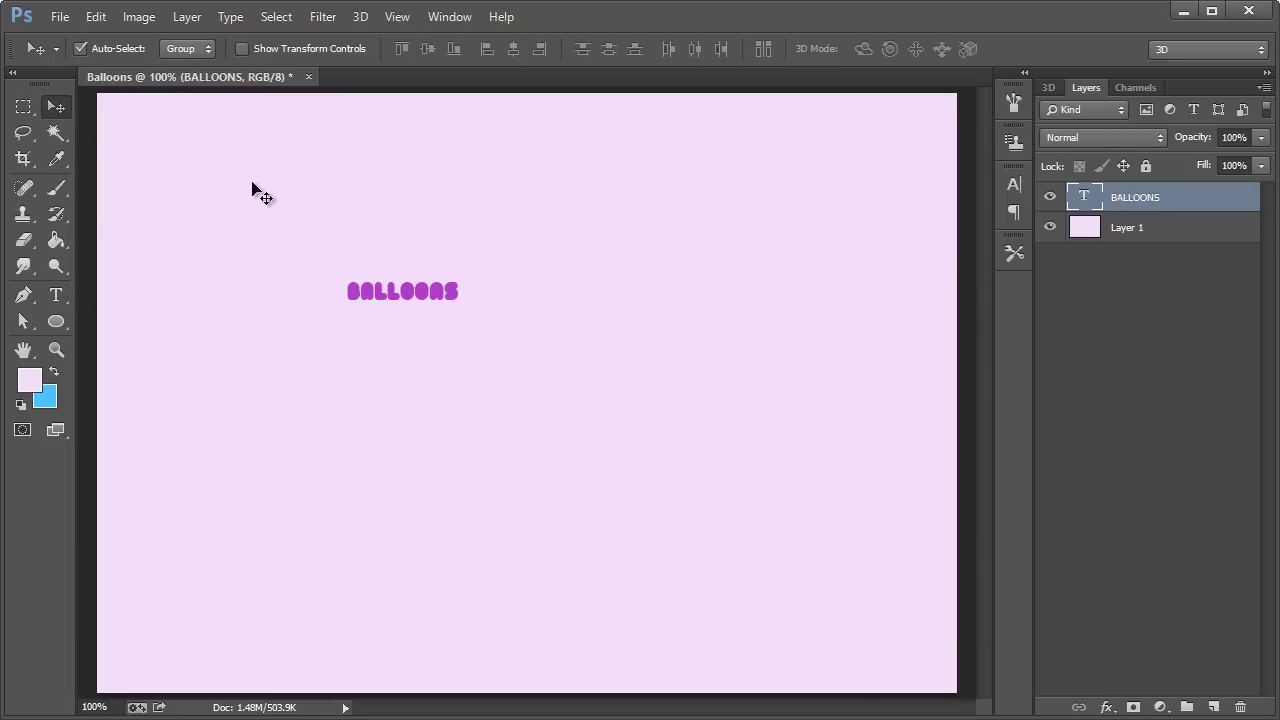
{"action": "key", "text": "ctrl+t"}
{"action": "left_click_drag", "start_coordinate": [456, 308], "coordinate": [877, 514]}
{"action": "left_click_drag", "start_coordinate": [638, 308], "coordinate": [503, 276]}
{"action": "left_click", "coordinate": [55, 108]}
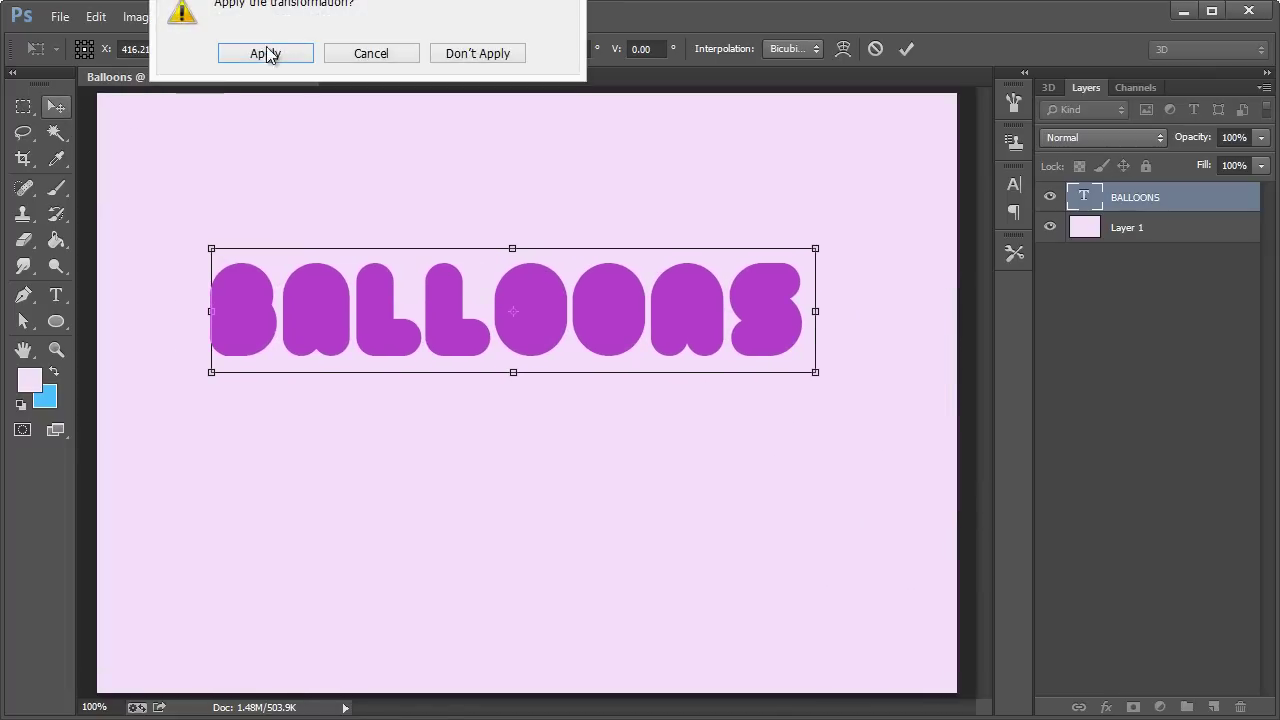
{"action": "left_click", "coordinate": [273, 204]}
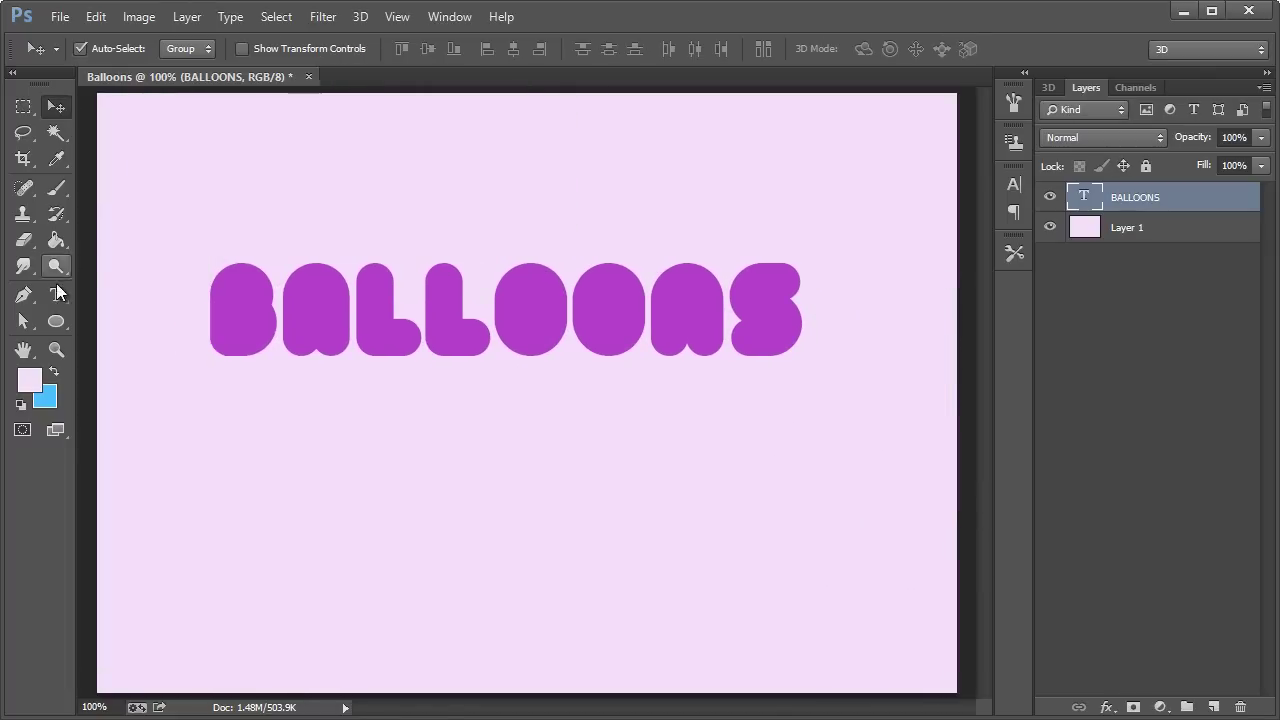
Check the font list, keeping the current Arista font unchanged.
{"action": "key", "text": "t"}
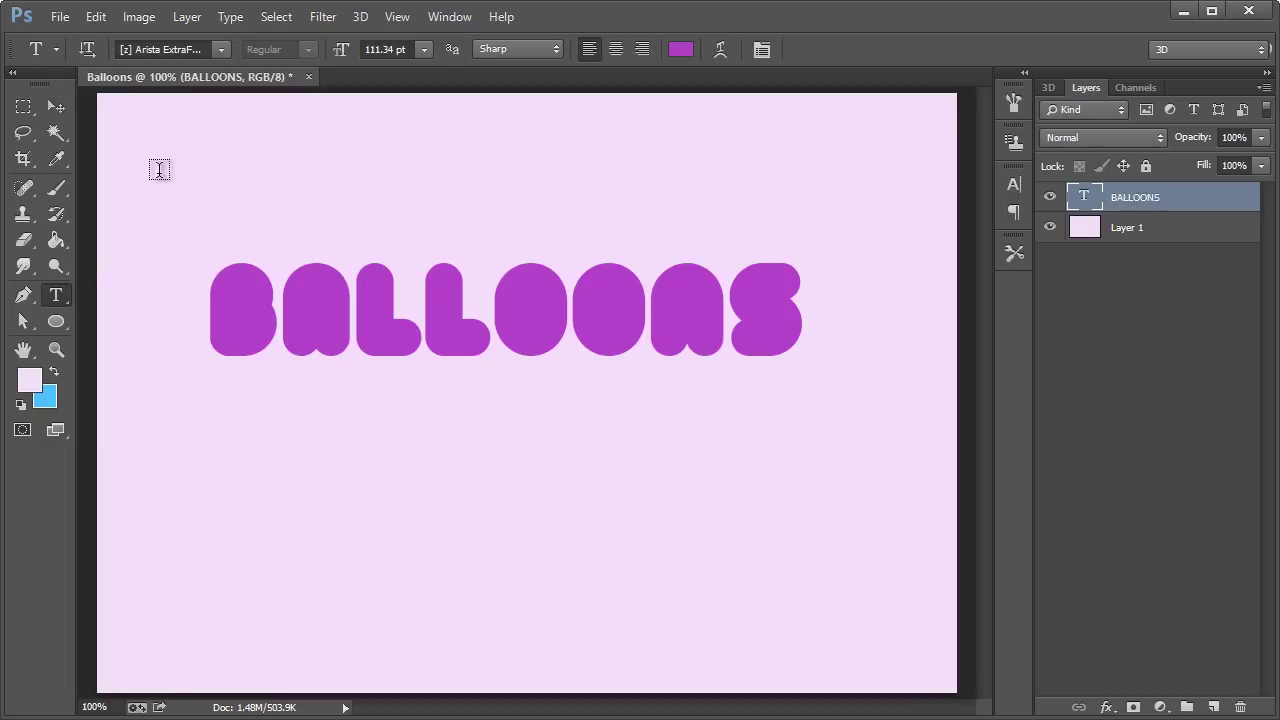
{"action": "left_click", "coordinate": [219, 50]}
{"action": "left_click", "coordinate": [219, 50]}
{"action": "left_click", "coordinate": [220, 50]}
{"action": "left_click", "coordinate": [221, 50]}
{"action": "left_click", "coordinate": [56, 106]}
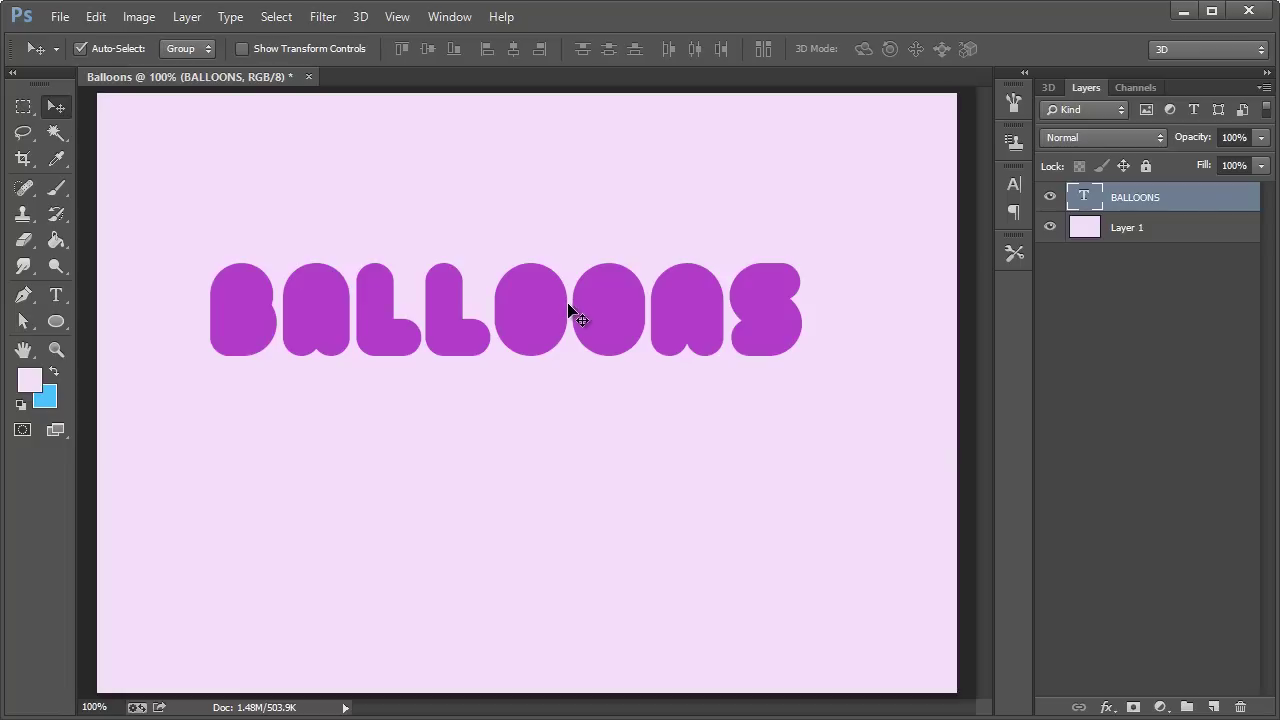
Convert BALLOONS to a shape and tilt the A about 7 degrees.
{"action": "right_click", "coordinate": [1107, 207]}
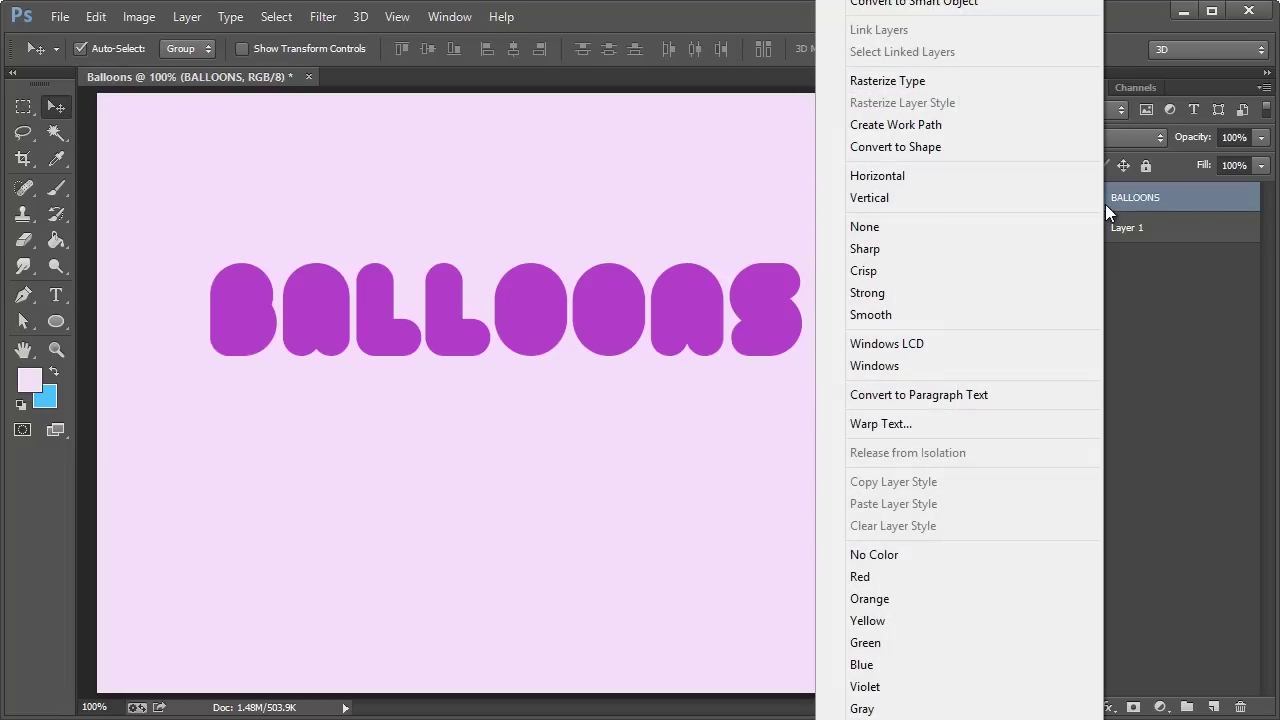
{"action": "left_click", "coordinate": [950, 152]}
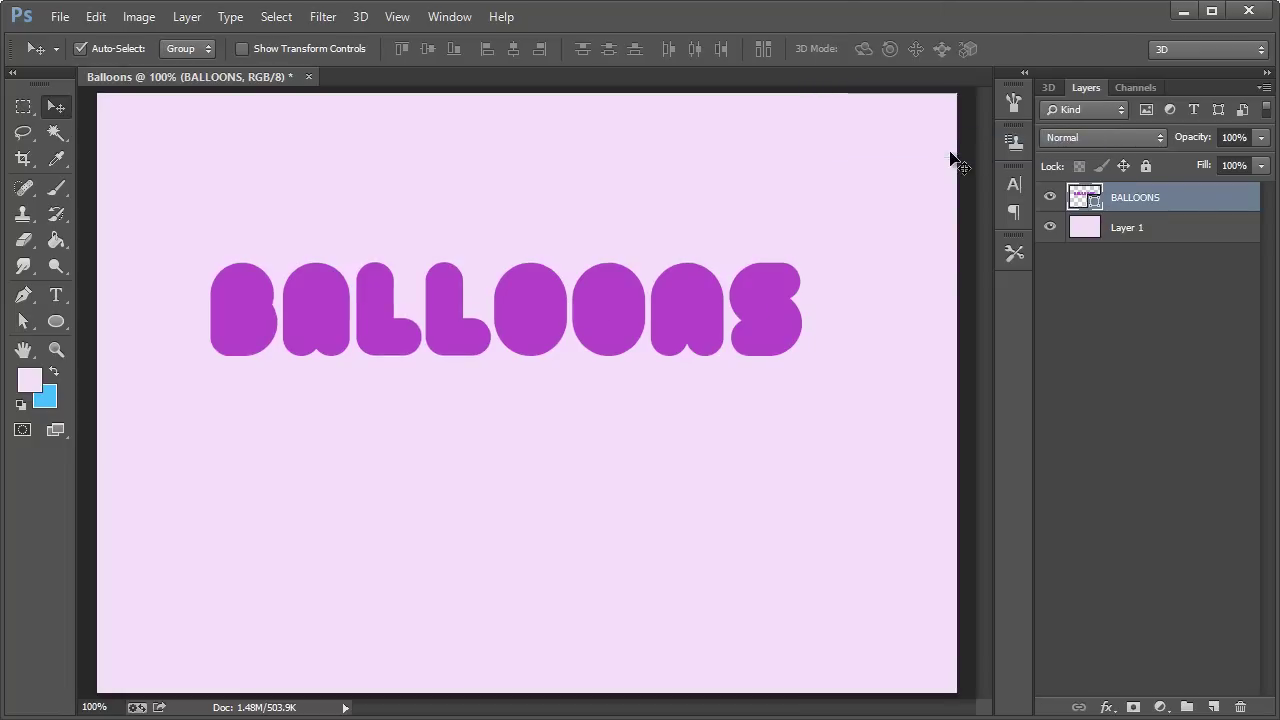
{"action": "left_click", "coordinate": [20, 327]}
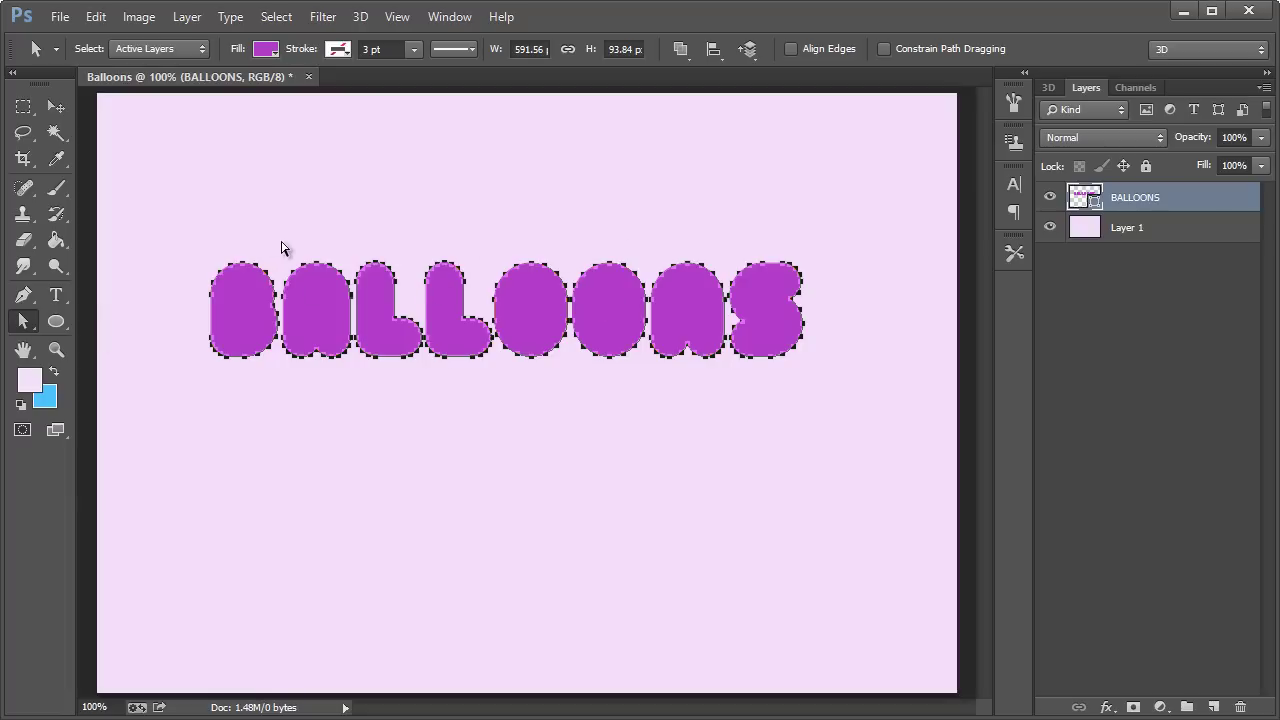
{"action": "left_click_drag", "start_coordinate": [281, 242], "coordinate": [356, 409]}
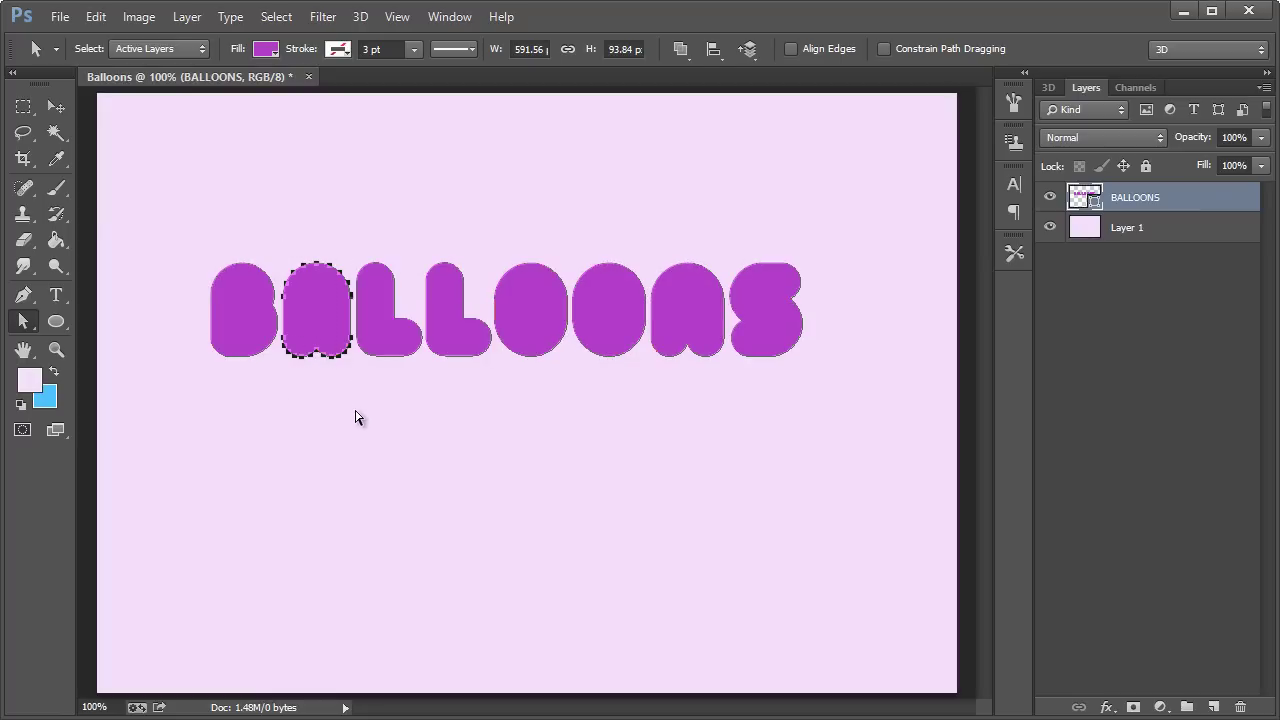
{"action": "key", "text": "ctrl+t"}
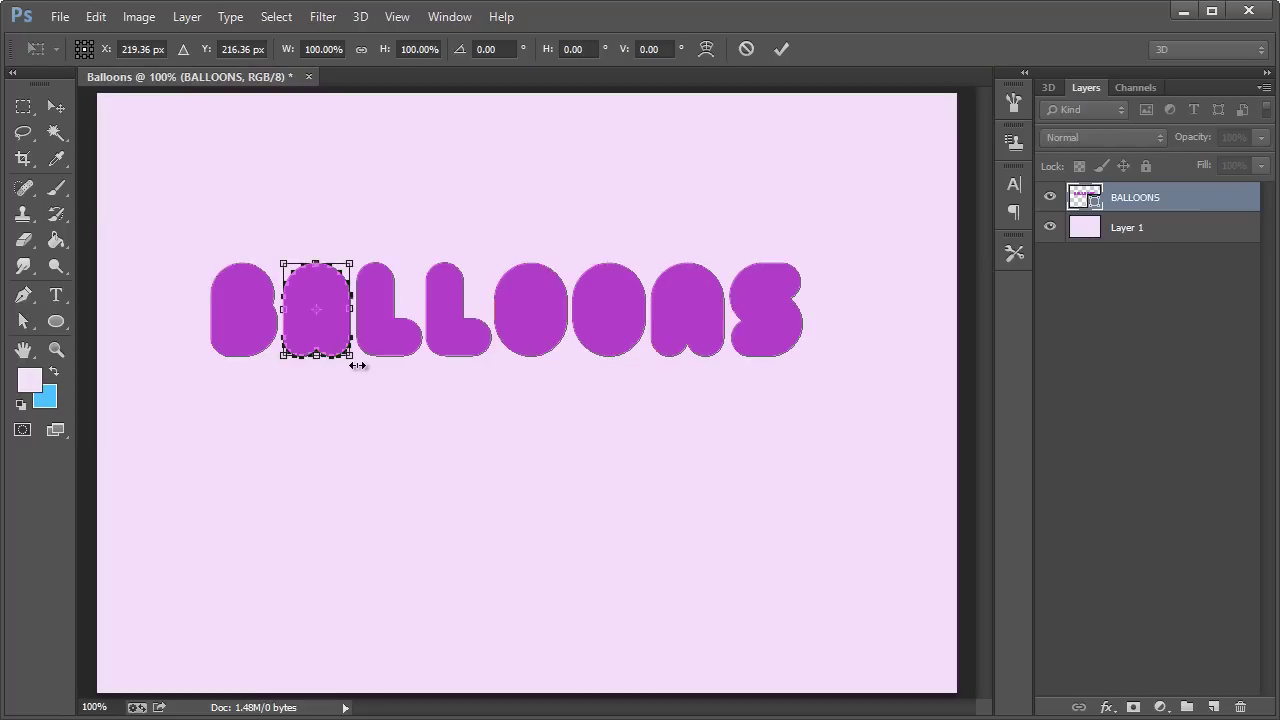
{"action": "left_click_drag", "start_coordinate": [358, 376], "coordinate": [332, 354]}
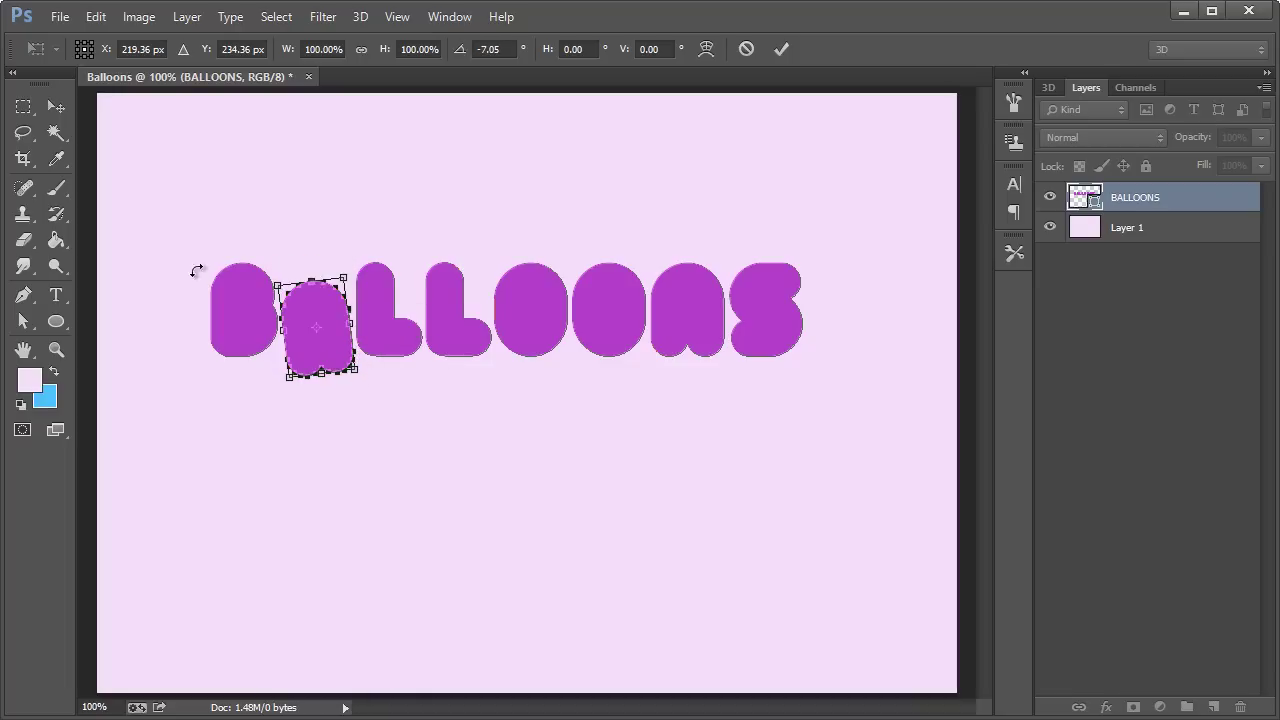
{"action": "left_click", "coordinate": [22, 321]}
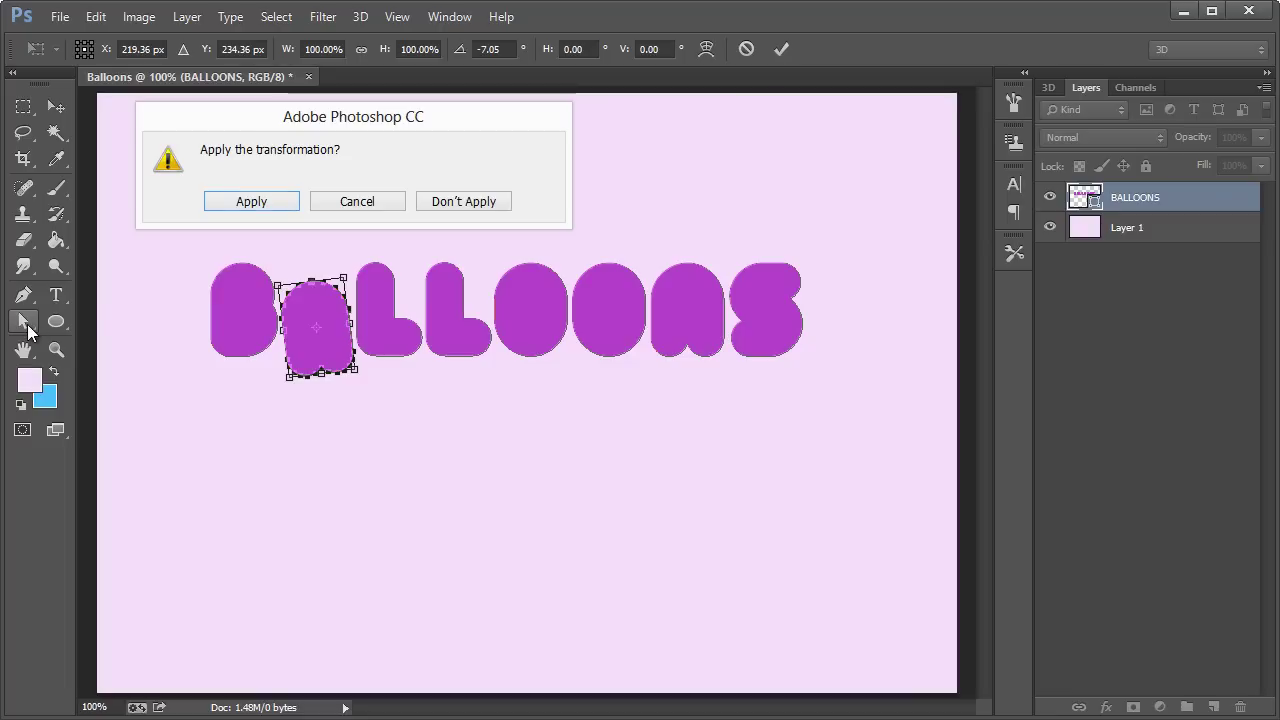
{"action": "left_click", "coordinate": [243, 210]}
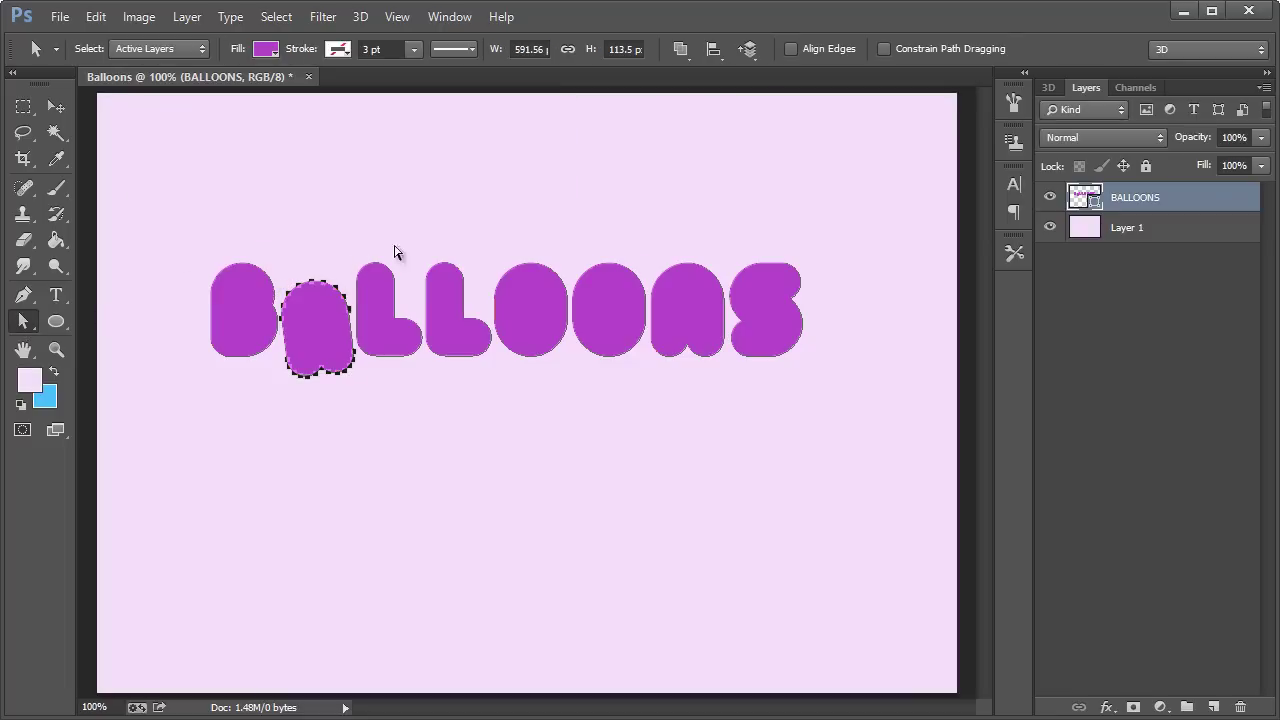
Tilt the second L about 8 degrees and nudge it up and right.
{"action": "left_click_drag", "start_coordinate": [427, 250], "coordinate": [493, 415]}
{"action": "key", "text": "ctrl+t"}
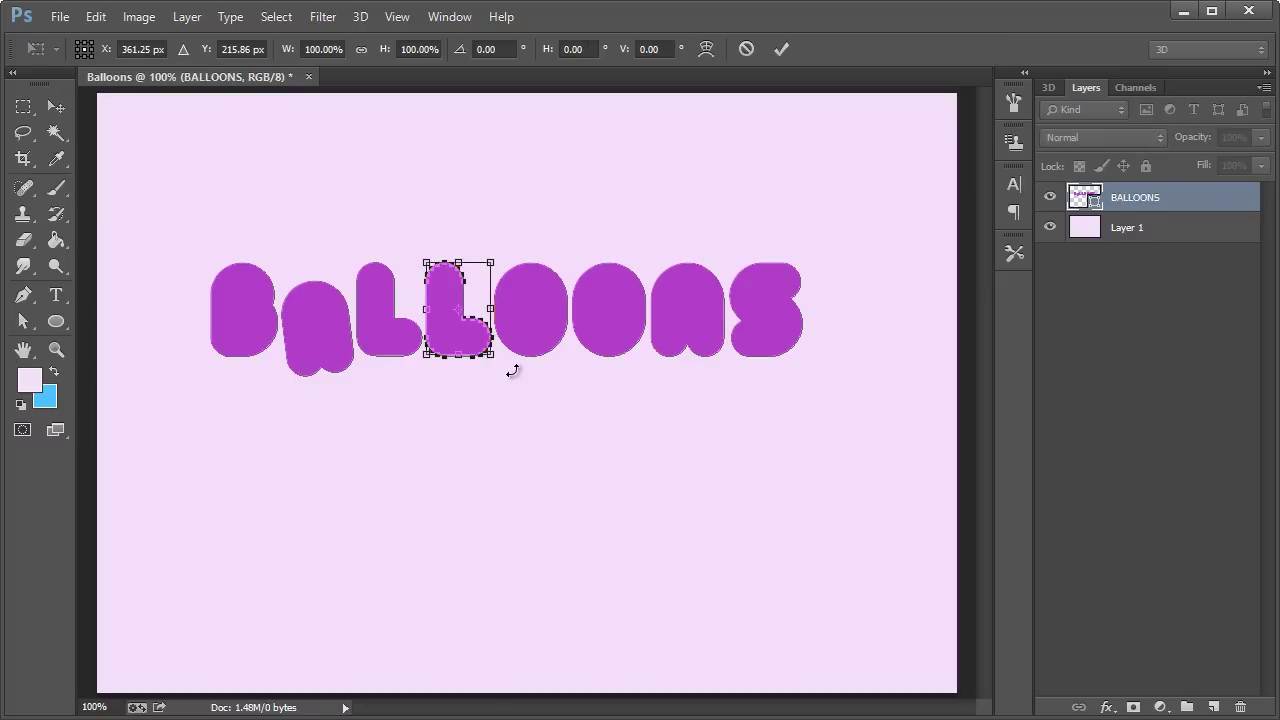
{"action": "left_click_drag", "start_coordinate": [511, 366], "coordinate": [514, 386]}
{"action": "left_click_drag", "start_coordinate": [462, 337], "coordinate": [466, 326]}
{"action": "left_click", "coordinate": [56, 106]}
{"action": "key", "text": "Return"}
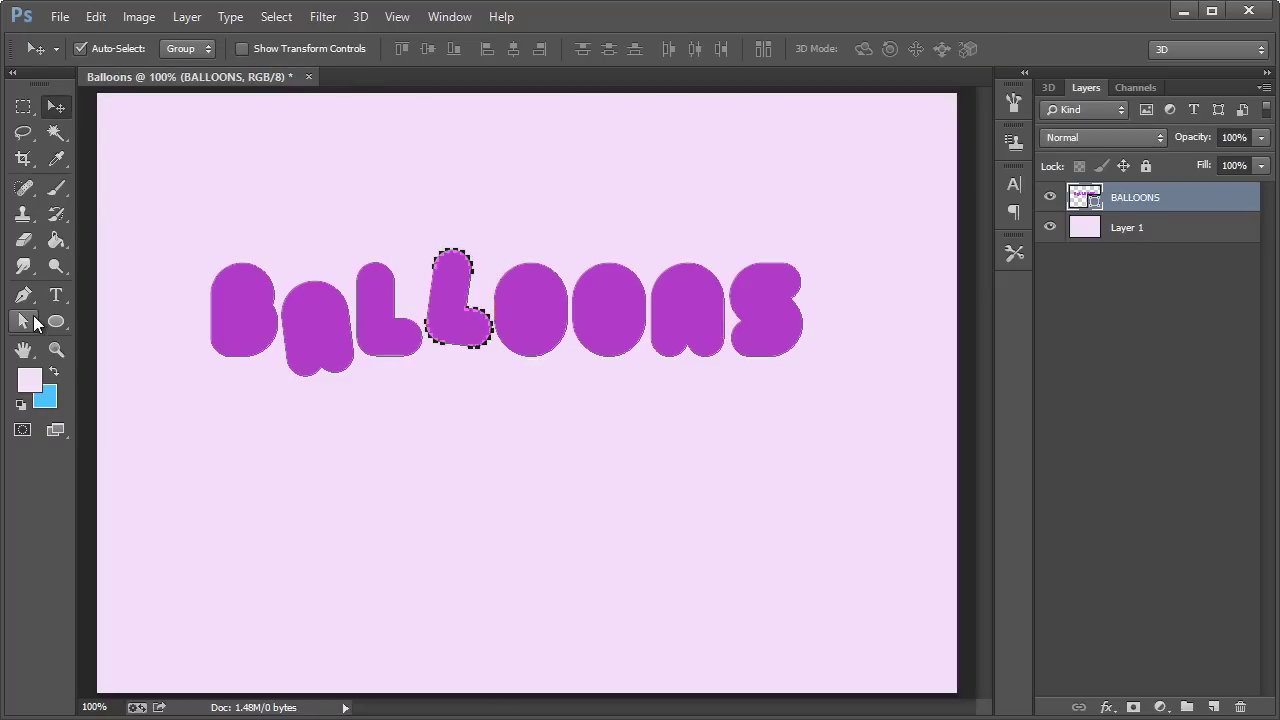
{"action": "left_click", "coordinate": [24, 321]}
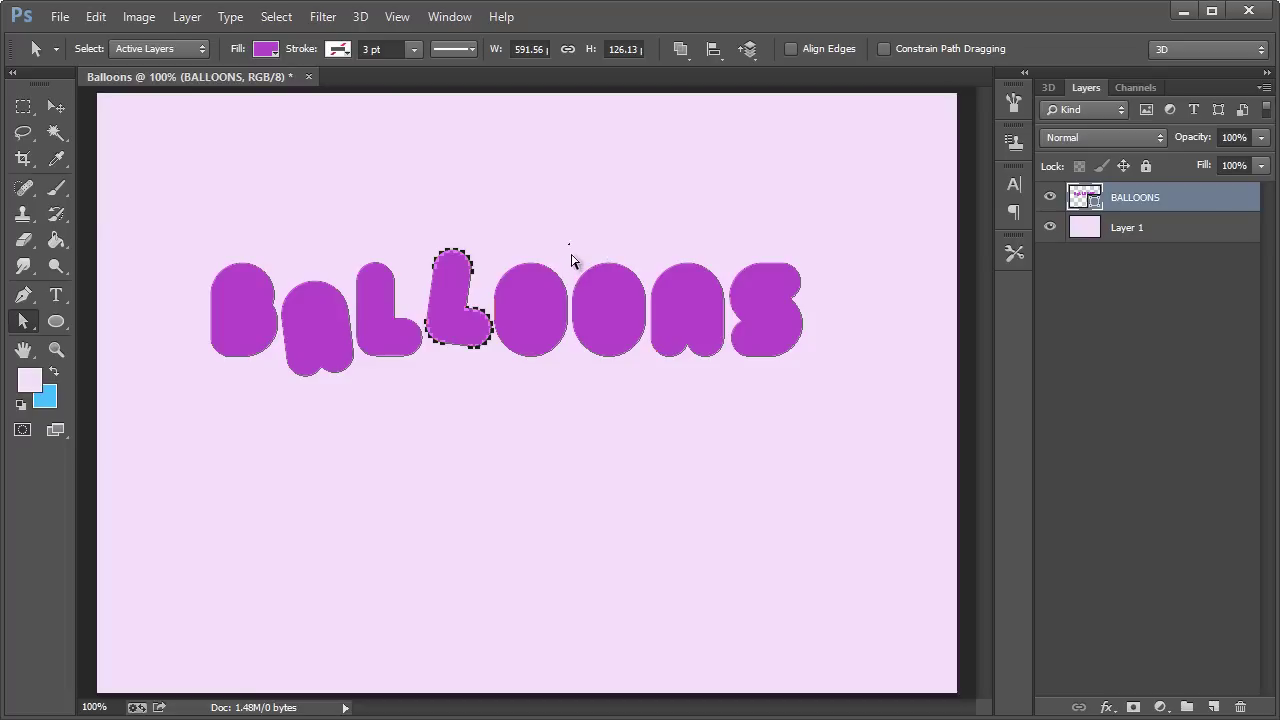
Tilt the second O and raise it slightly.
{"action": "left_click_drag", "start_coordinate": [569, 245], "coordinate": [662, 414]}
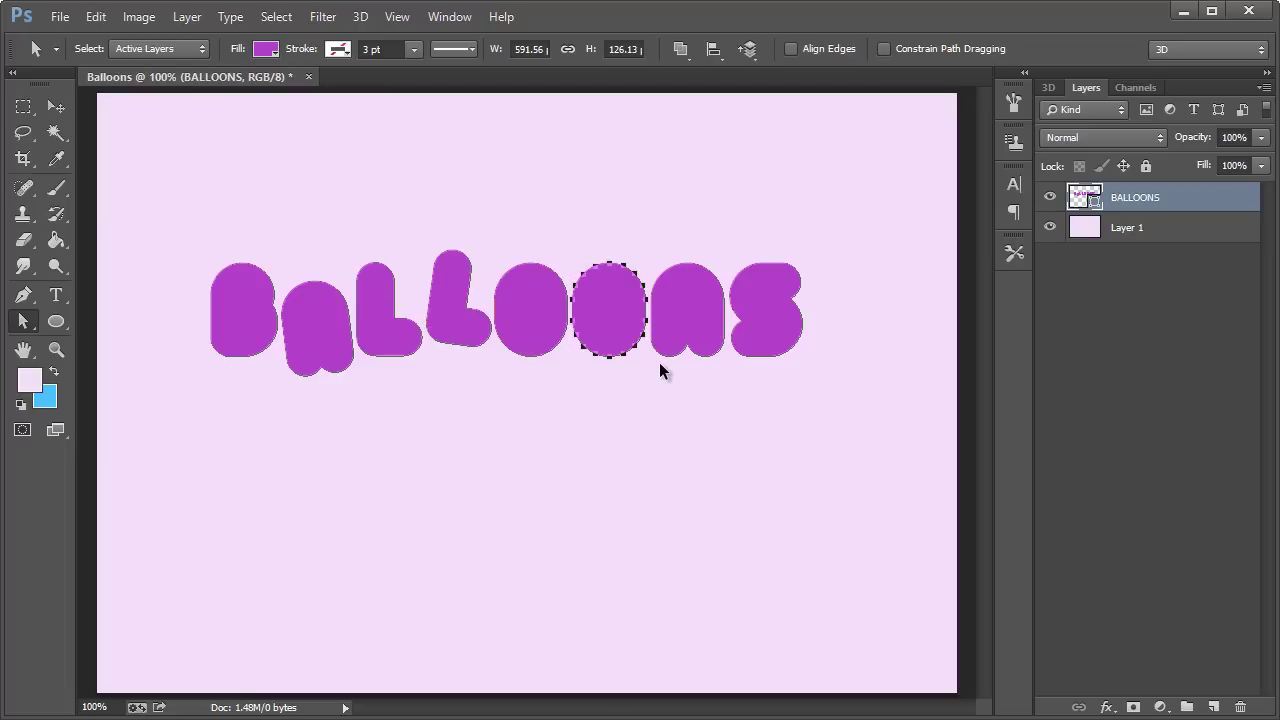
{"action": "key", "text": "ctrl+t"}
{"action": "left_click_drag", "start_coordinate": [677, 371], "coordinate": [631, 295]}
{"action": "left_click", "coordinate": [56, 107]}
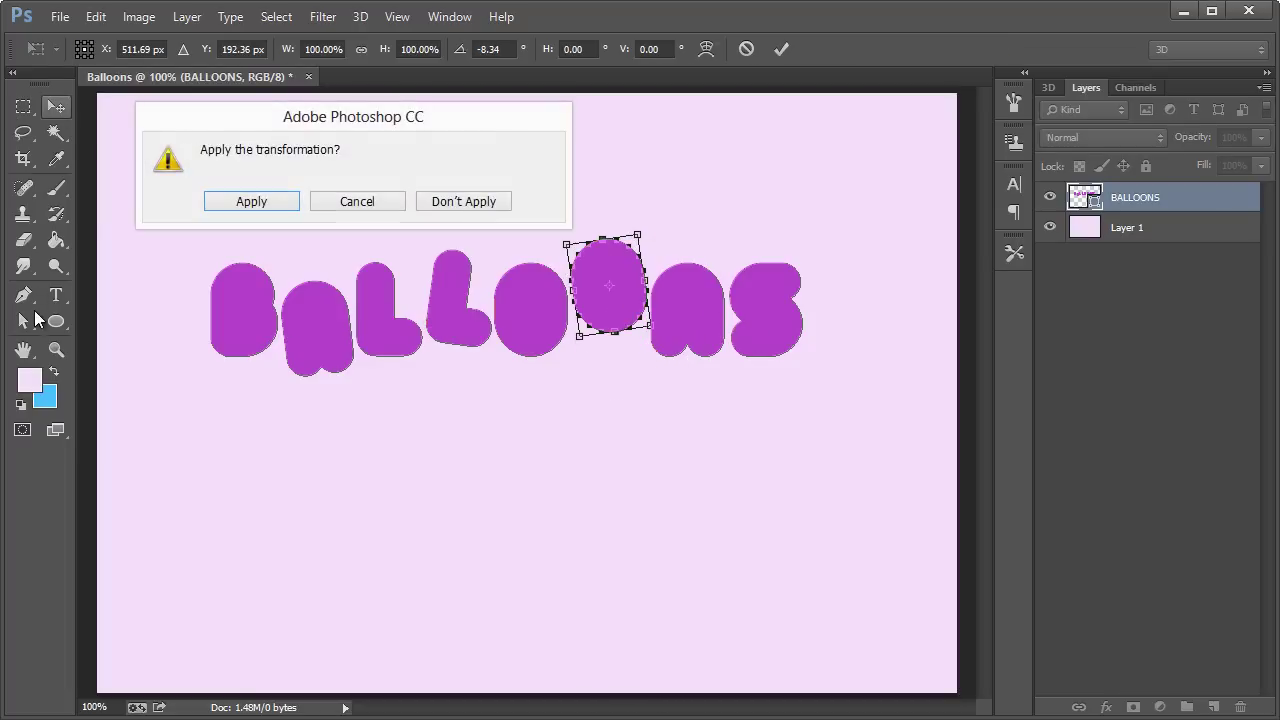
{"action": "key", "text": "Return"}
{"action": "left_click", "coordinate": [24, 324]}
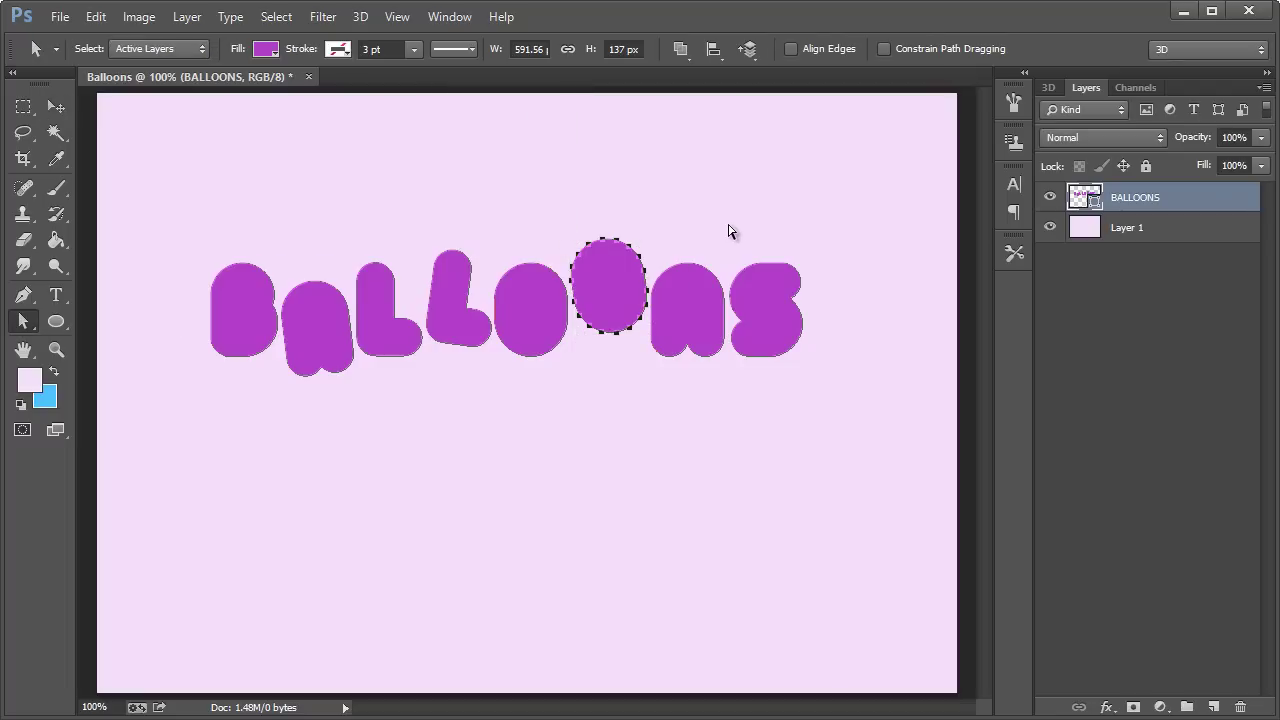
Rotate the S 12.71° and lower it slightly, then deselect.
{"action": "left_click_drag", "start_coordinate": [730, 231], "coordinate": [836, 400]}
{"action": "key", "text": "ctrl+t"}
{"action": "left_click_drag", "start_coordinate": [763, 344], "coordinate": [763, 351]}
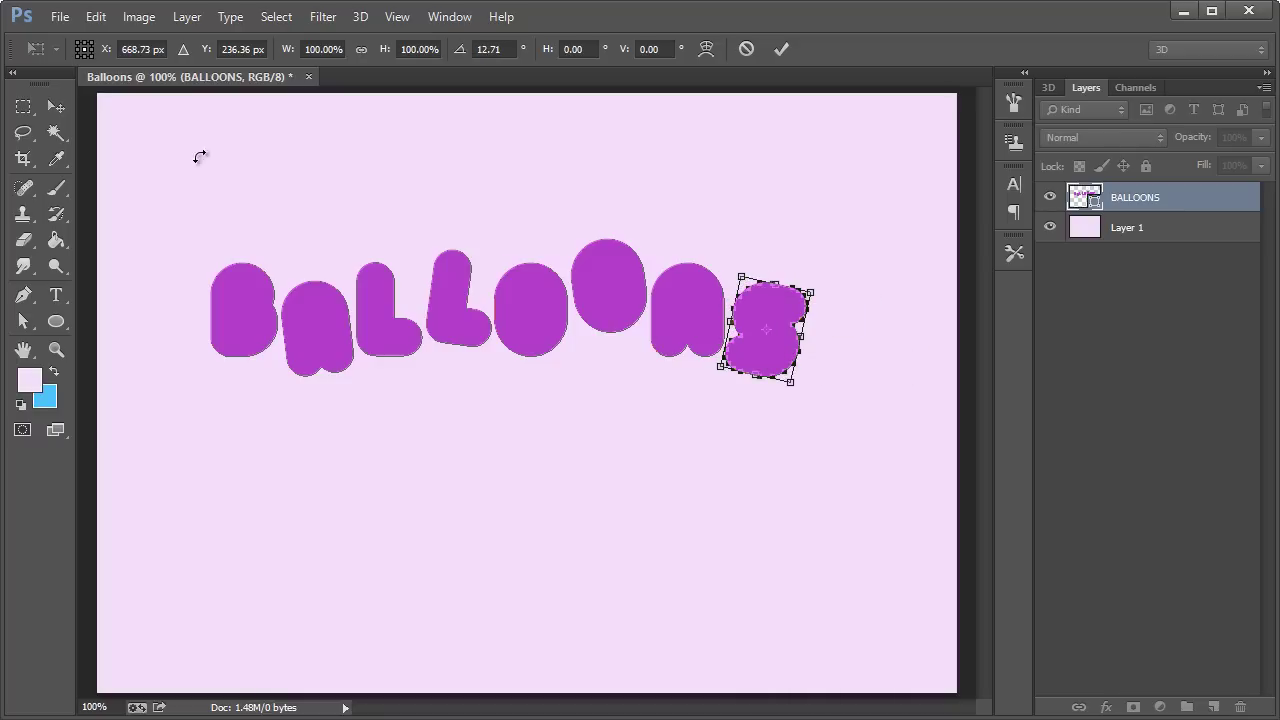
{"action": "left_click", "coordinate": [56, 106]}
{"action": "left_click", "coordinate": [250, 202]}
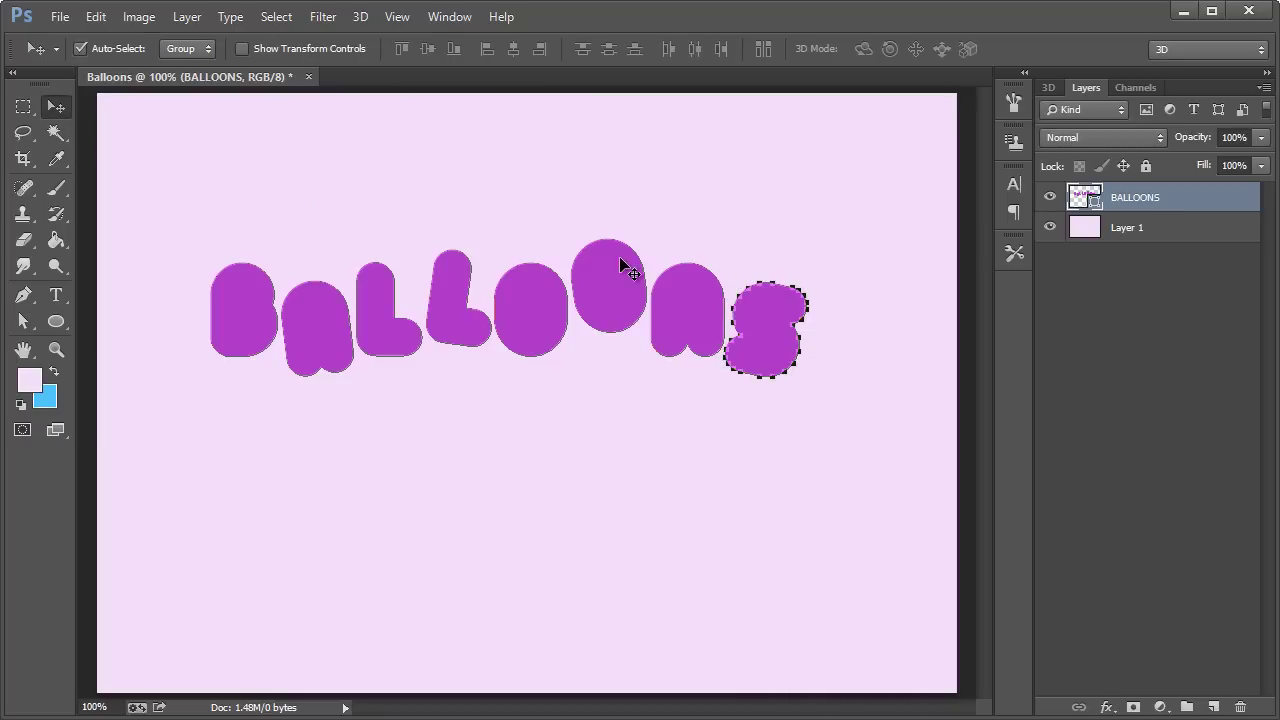
{"action": "key", "text": "ctrl+d"}
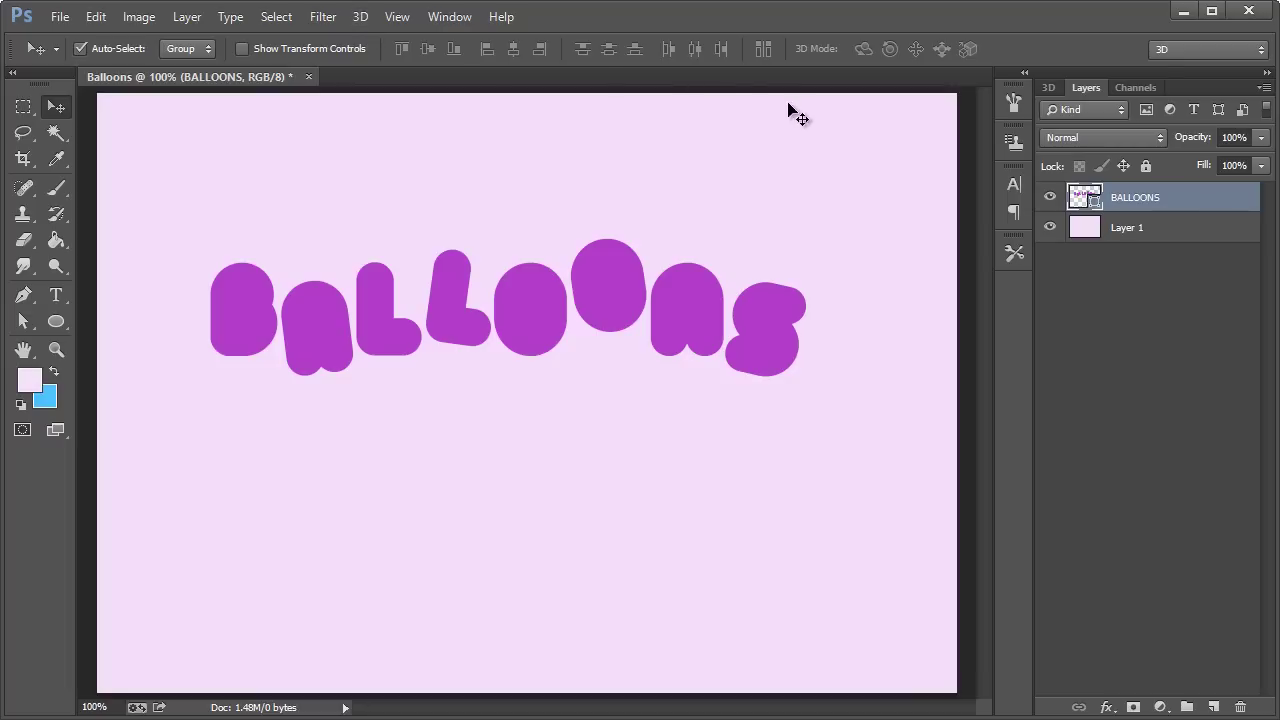
Apply New 3D Extrusion from Selected Layer to BALLOONS and show its 3D scene panel.
{"action": "left_click", "coordinate": [360, 18]}
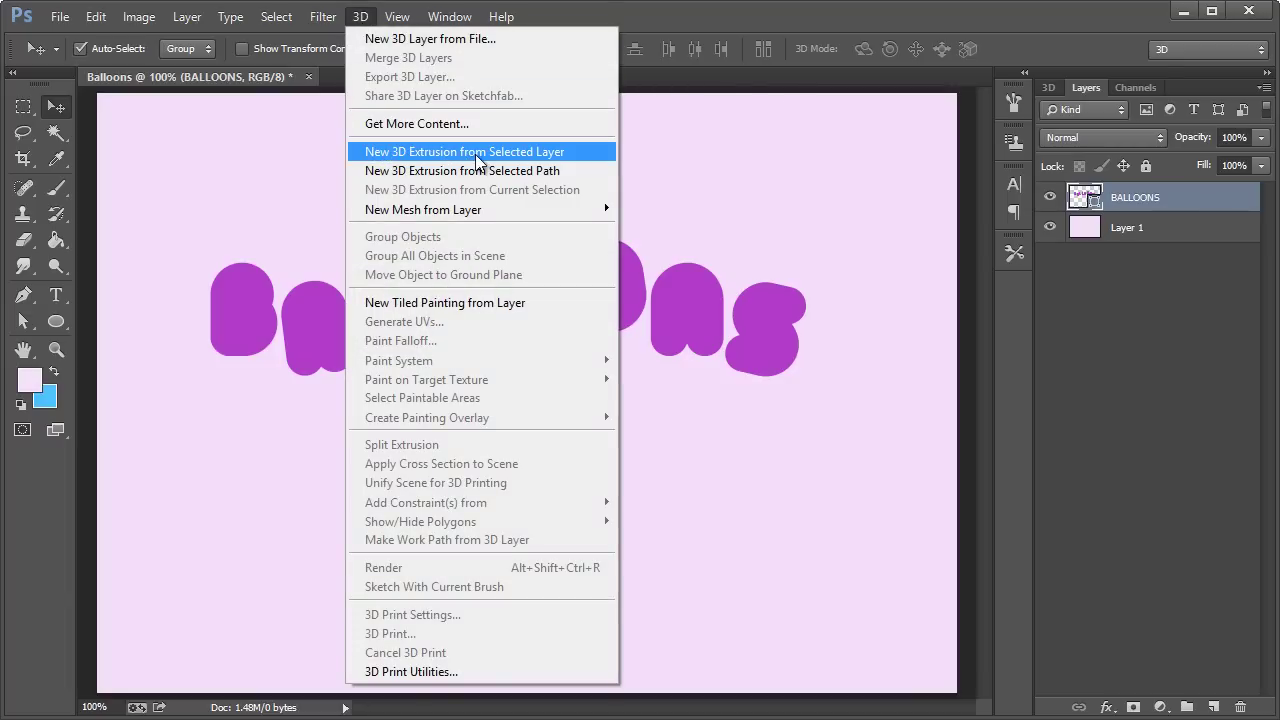
{"action": "left_click", "coordinate": [545, 155]}
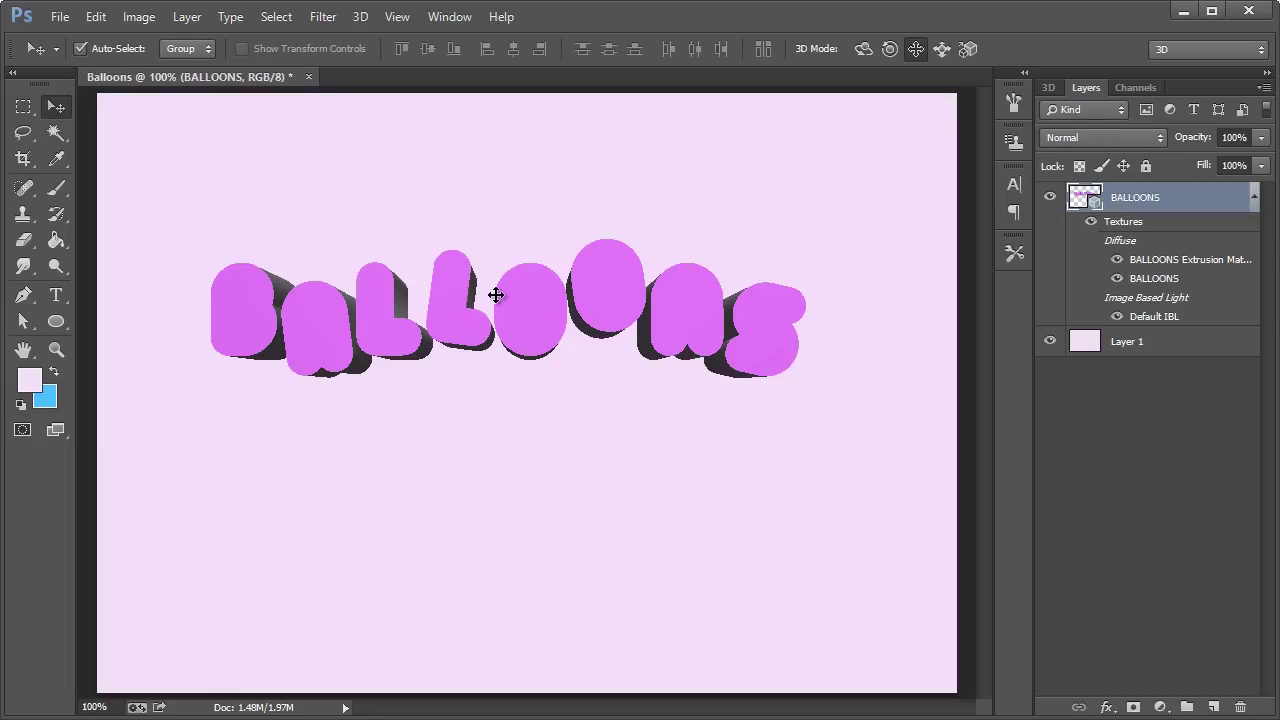
{"action": "left_click", "coordinate": [1049, 87]}
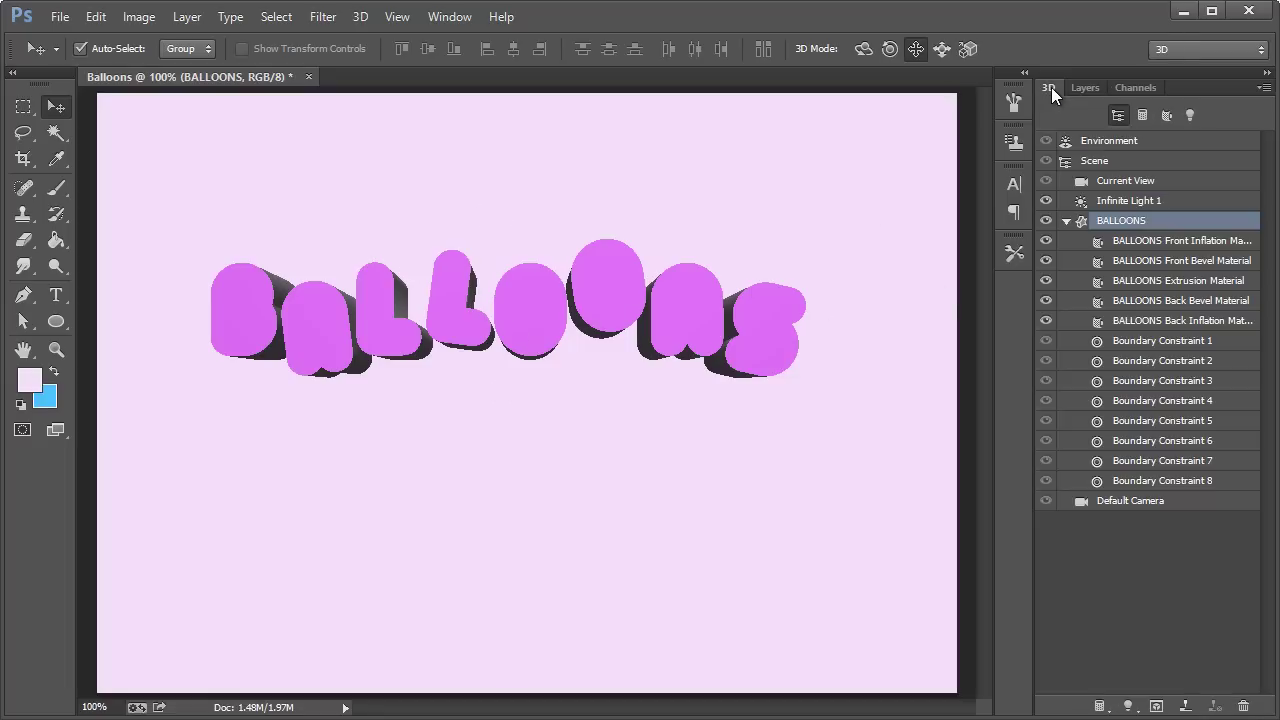
Apply the Inflate shape preset to the BALLOONS mesh in Properties.
{"action": "left_click", "coordinate": [1144, 113]}
{"action": "left_click", "coordinate": [1166, 115]}
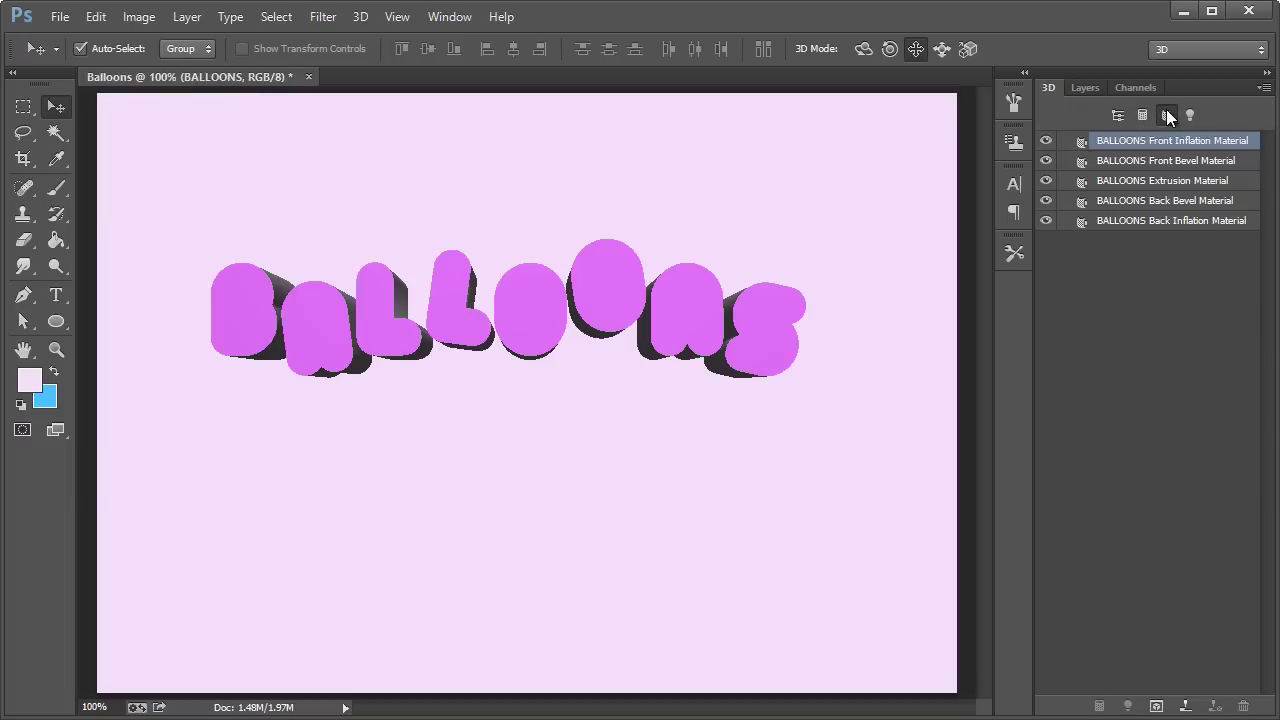
{"action": "double_click", "coordinate": [1080, 158]}
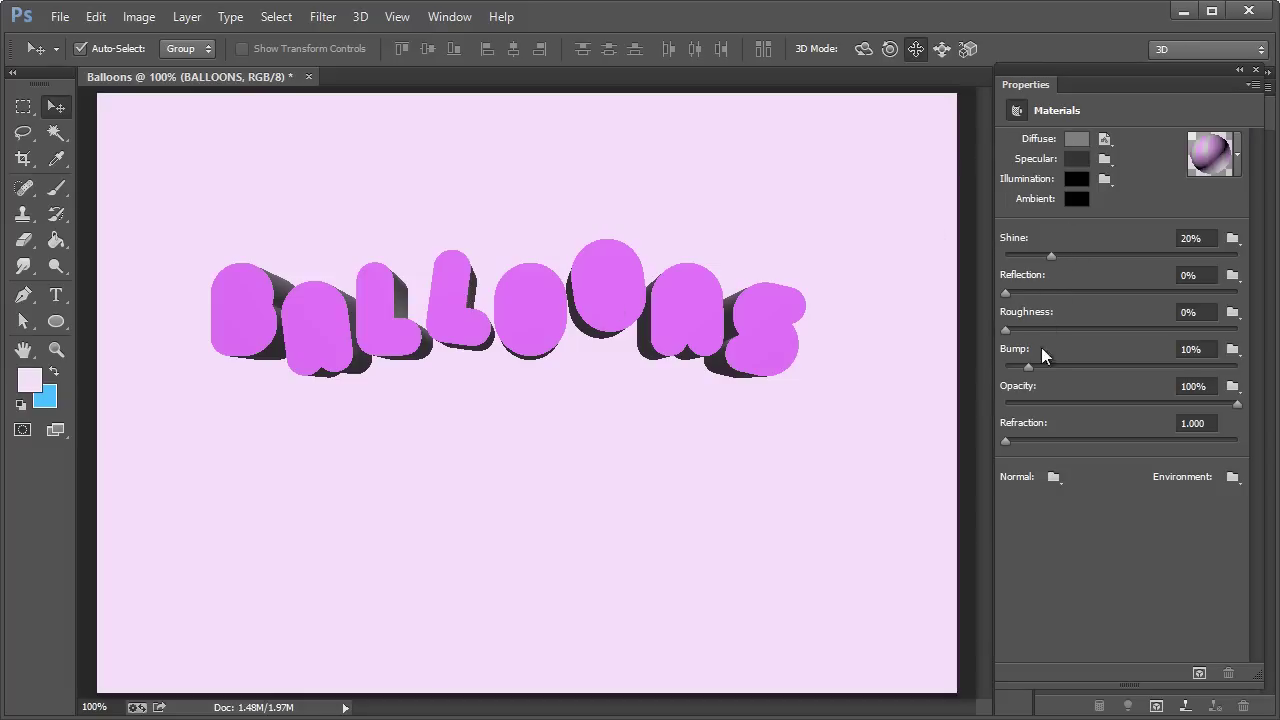
{"action": "left_click", "coordinate": [1256, 70]}
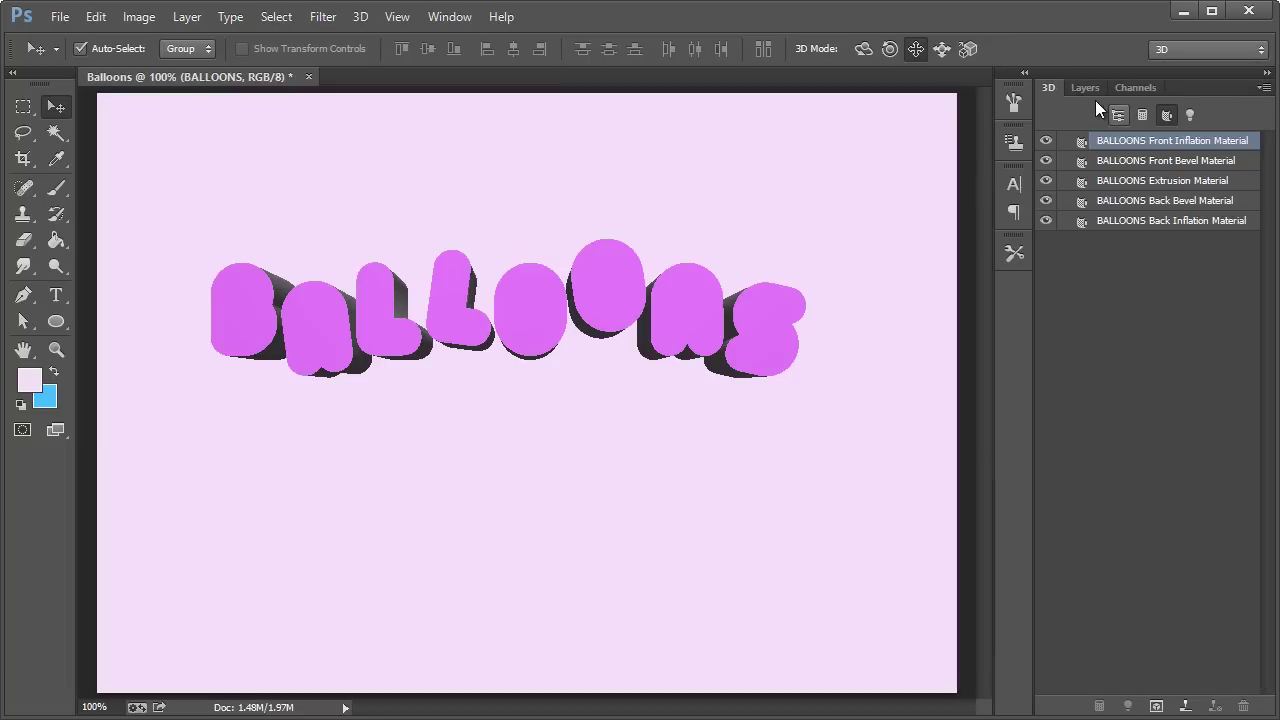
{"action": "left_click", "coordinate": [1142, 115]}
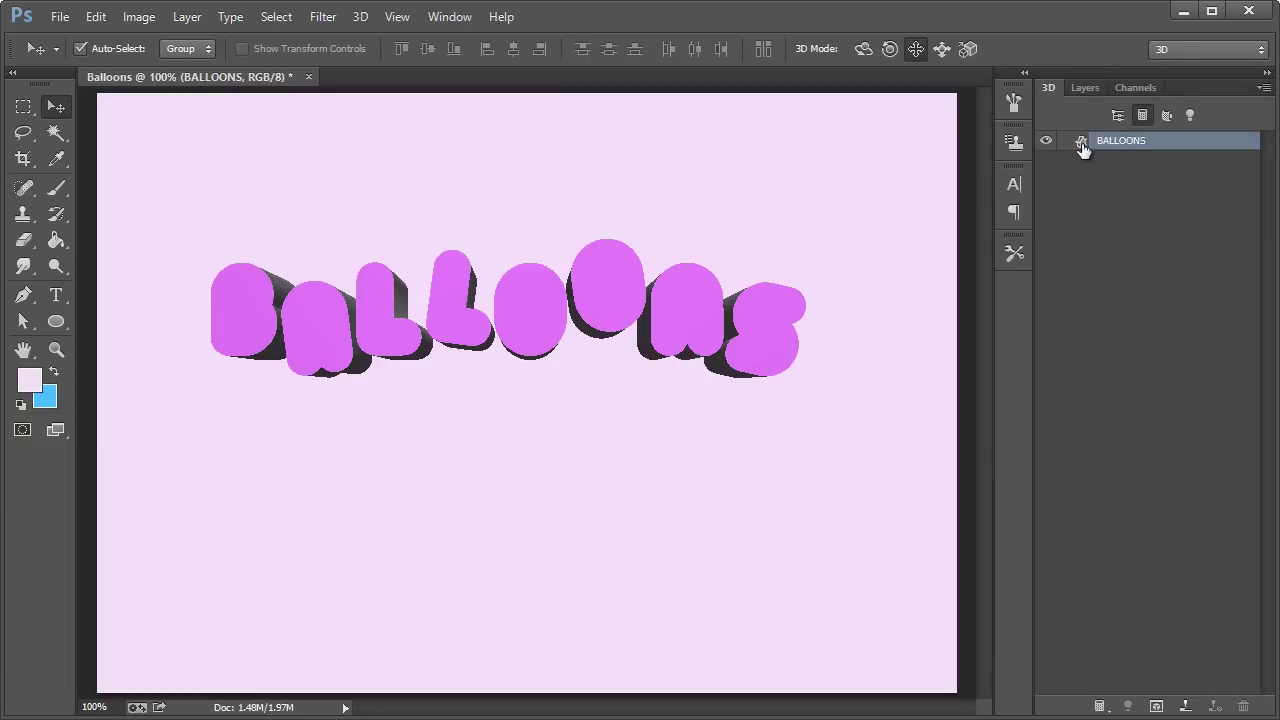
{"action": "double_click", "coordinate": [1083, 146]}
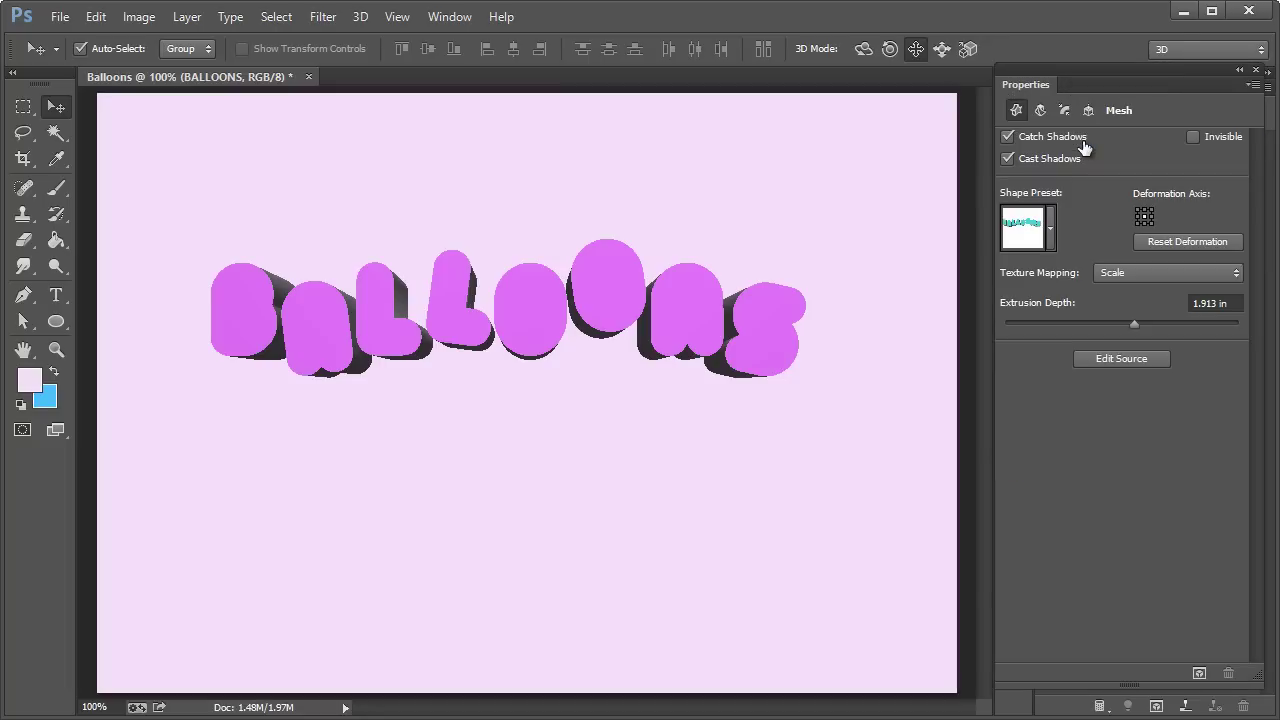
{"action": "left_click_drag", "start_coordinate": [1099, 71], "coordinate": [792, 76]}
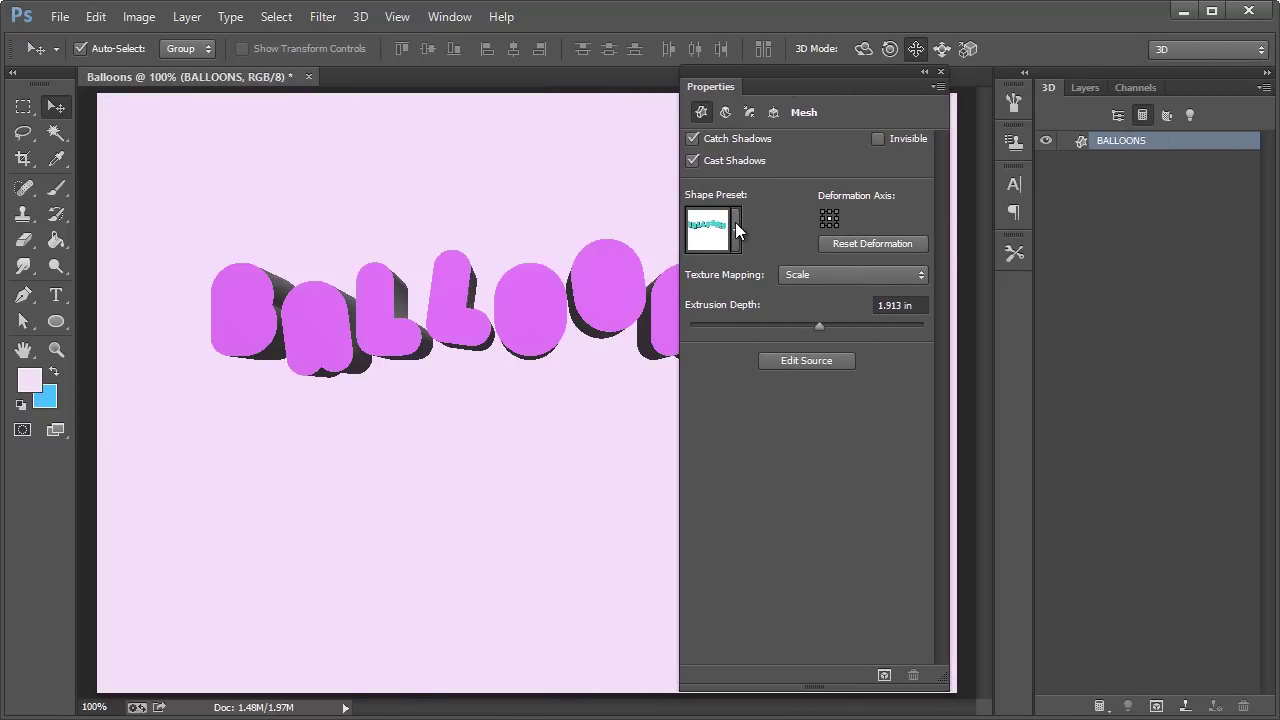
{"action": "left_click", "coordinate": [736, 230]}
{"action": "left_click", "coordinate": [748, 372]}
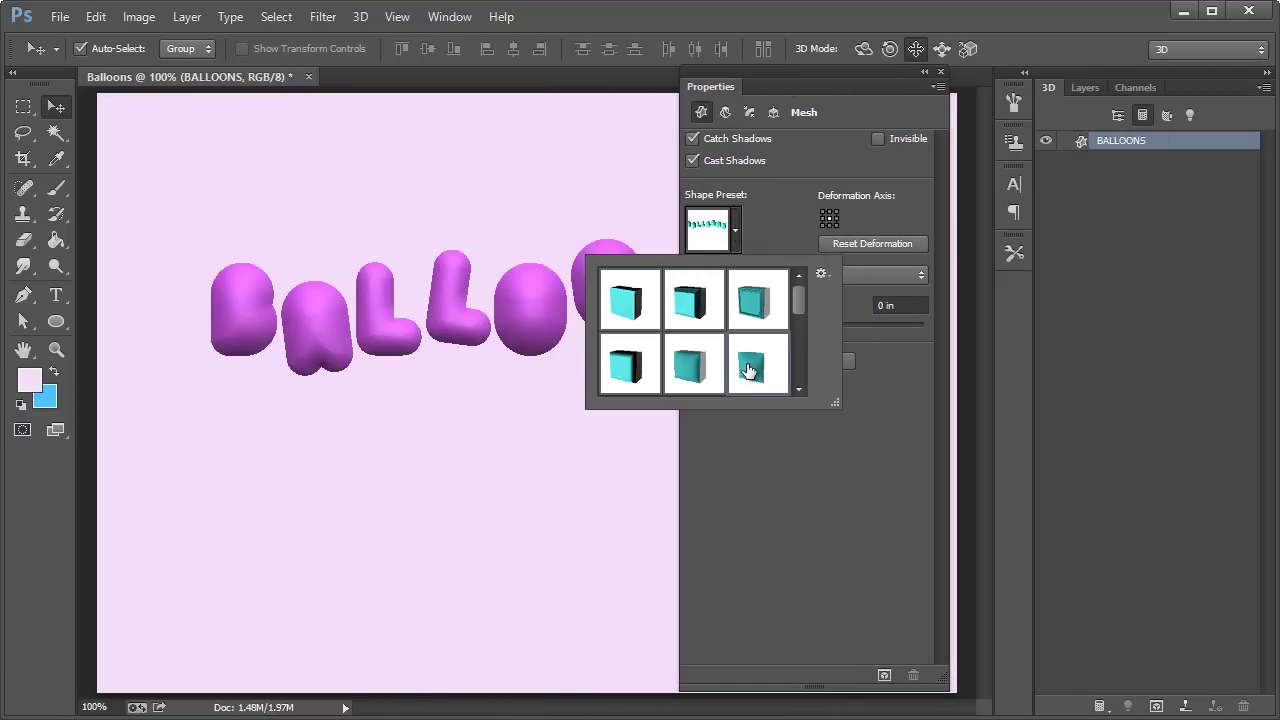
{"action": "left_click", "coordinate": [810, 494]}
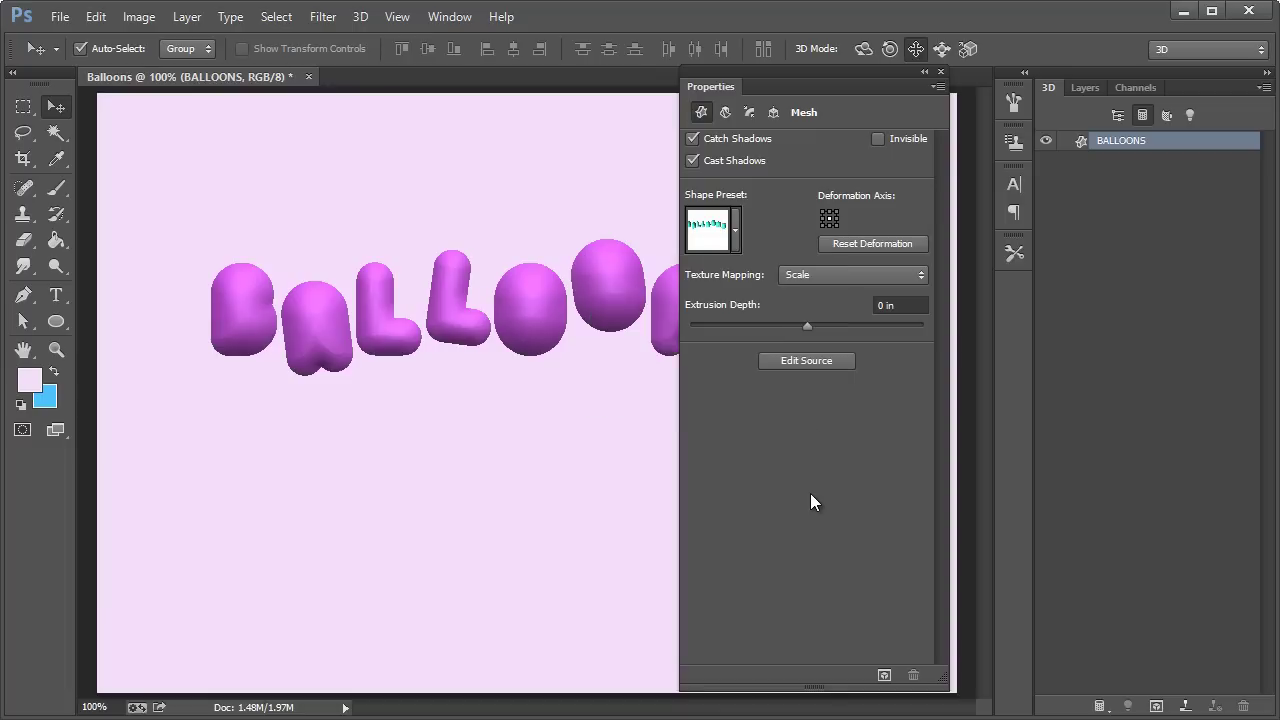
Set the BALLOONS front inflation material to 45% shine, 63% reflection and 11% roughness.
{"action": "left_click", "coordinate": [940, 72]}
{"action": "left_click", "coordinate": [1162, 117]}
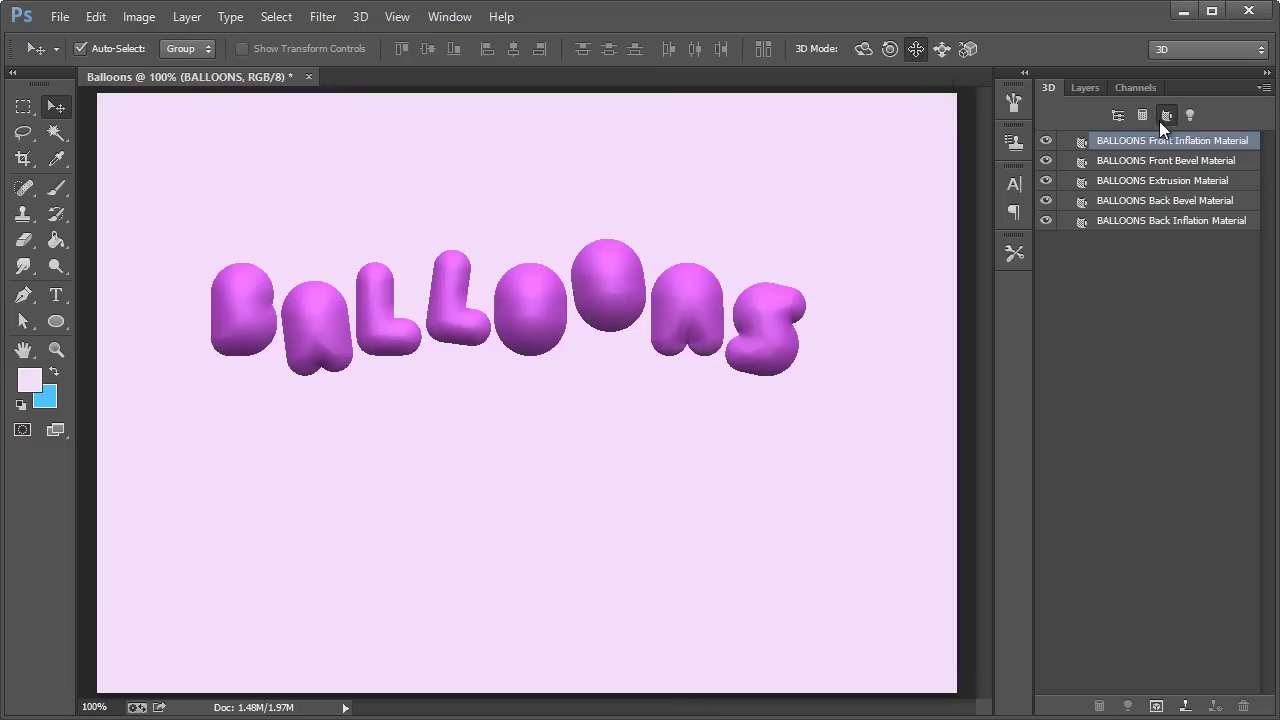
{"action": "double_click", "coordinate": [1077, 146]}
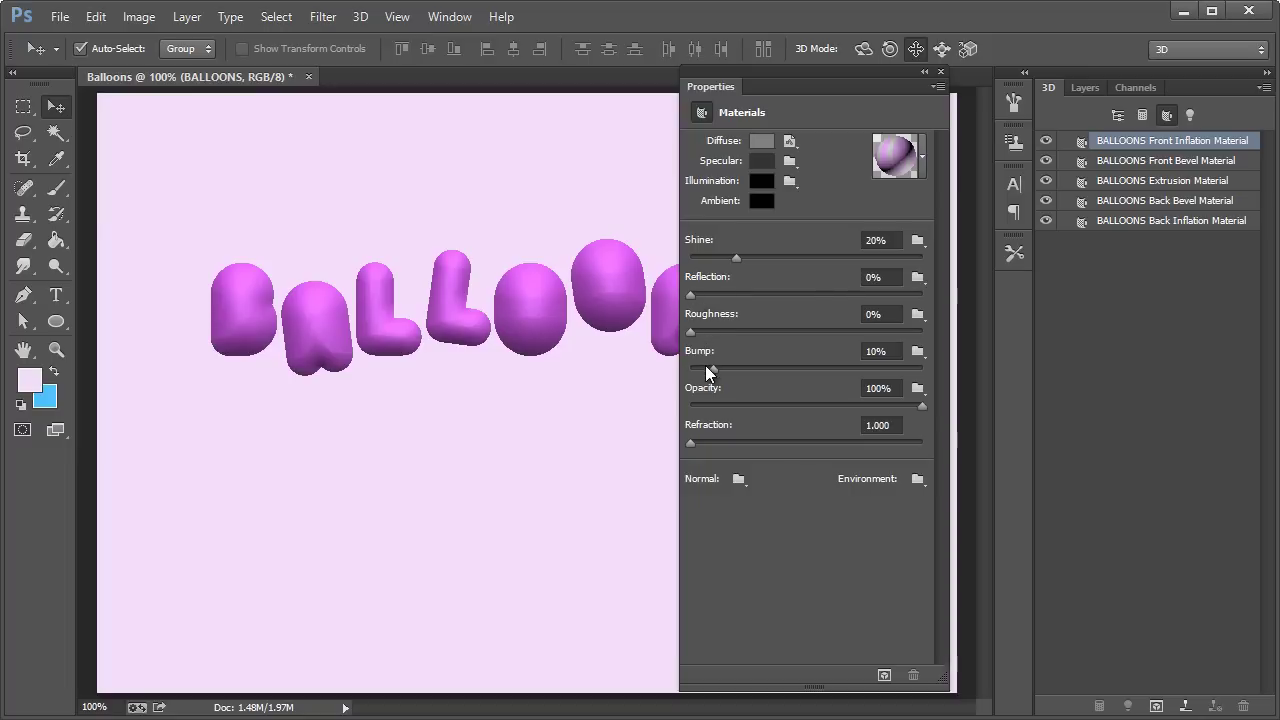
{"action": "left_click_drag", "start_coordinate": [735, 258], "coordinate": [795, 262]}
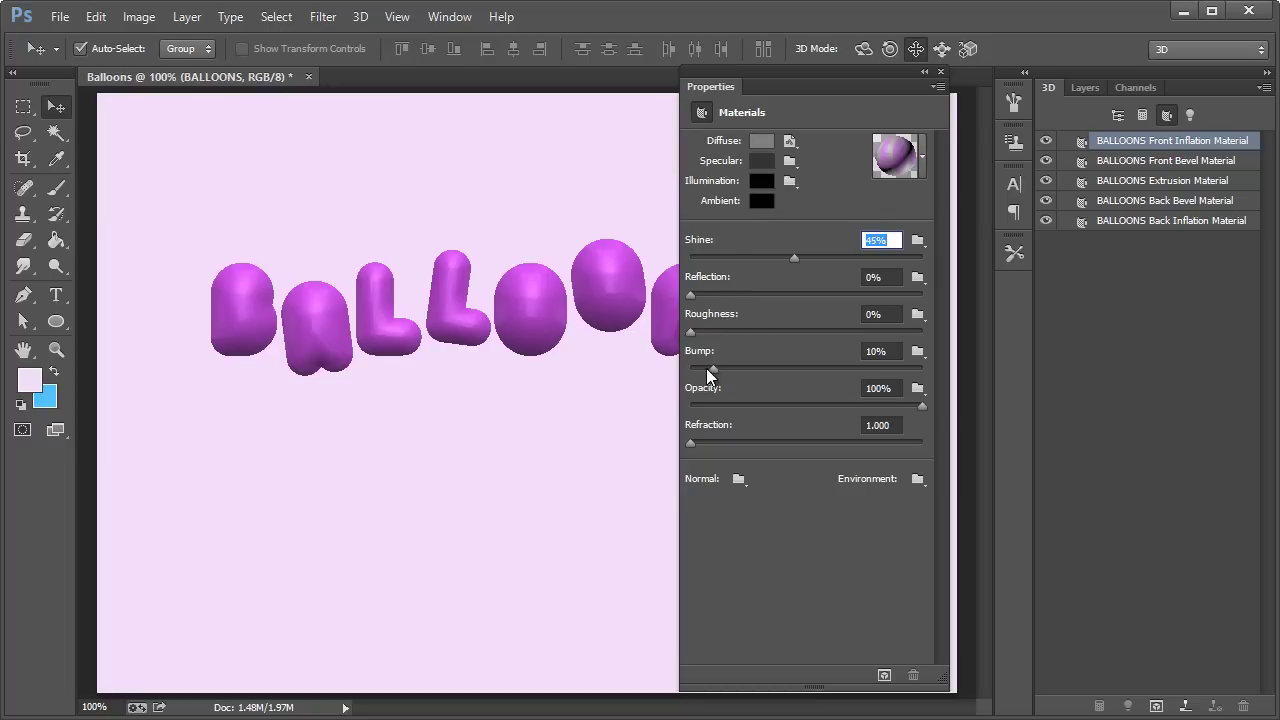
{"action": "left_click_drag", "start_coordinate": [750, 88], "coordinate": [928, 74]}
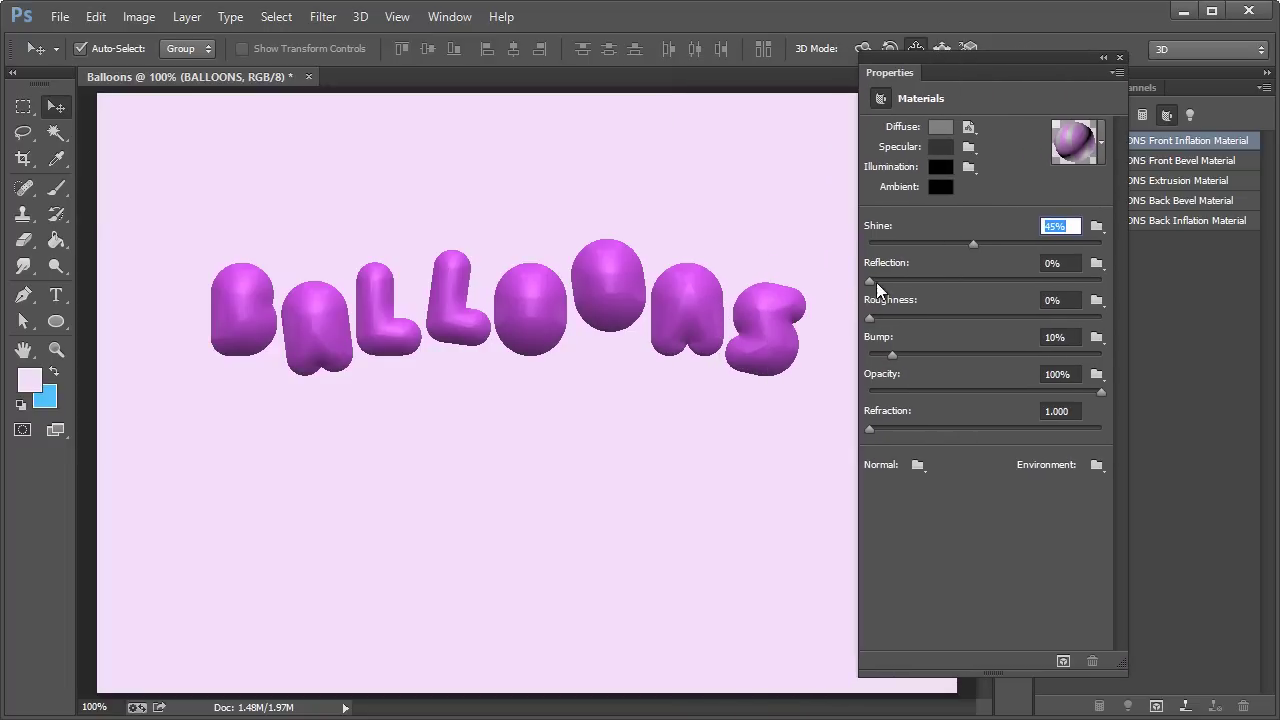
{"action": "key", "text": "Tab"}
{"action": "left_click_drag", "start_coordinate": [897, 285], "coordinate": [1015, 272]}
{"action": "left_click_drag", "start_coordinate": [871, 318], "coordinate": [1102, 316]}
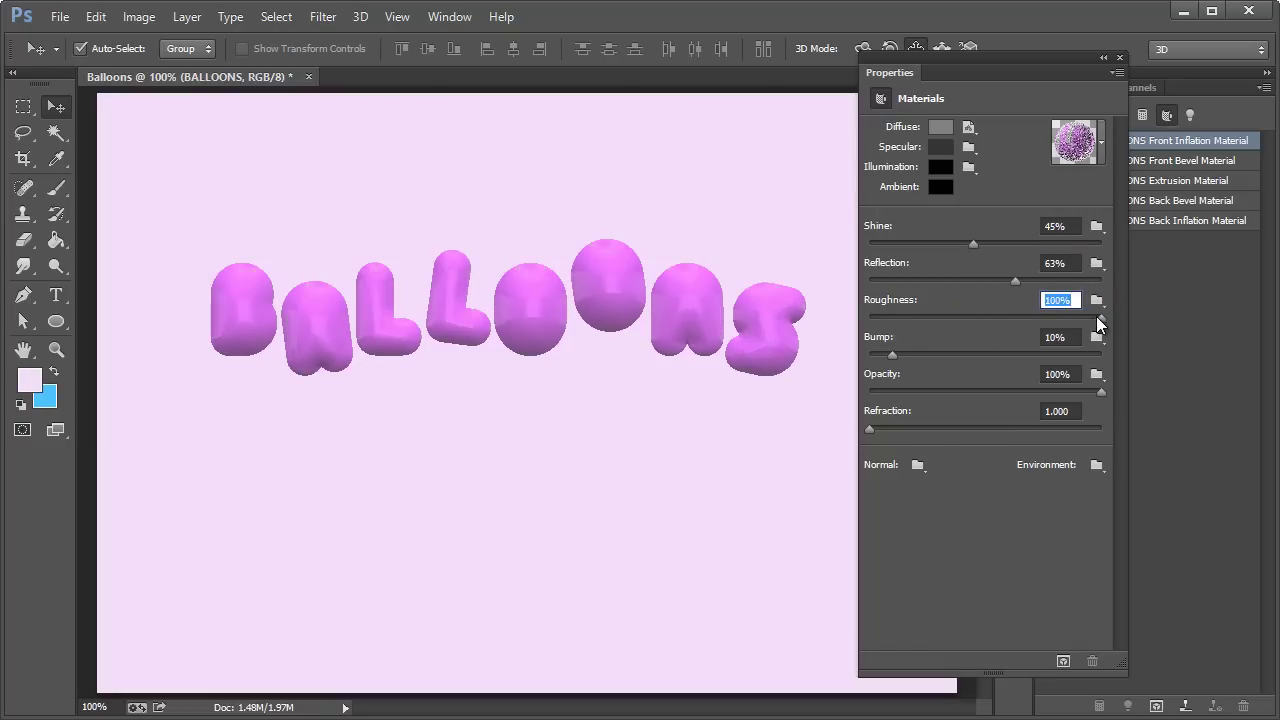
{"action": "left_click_drag", "start_coordinate": [985, 324], "coordinate": [943, 319]}
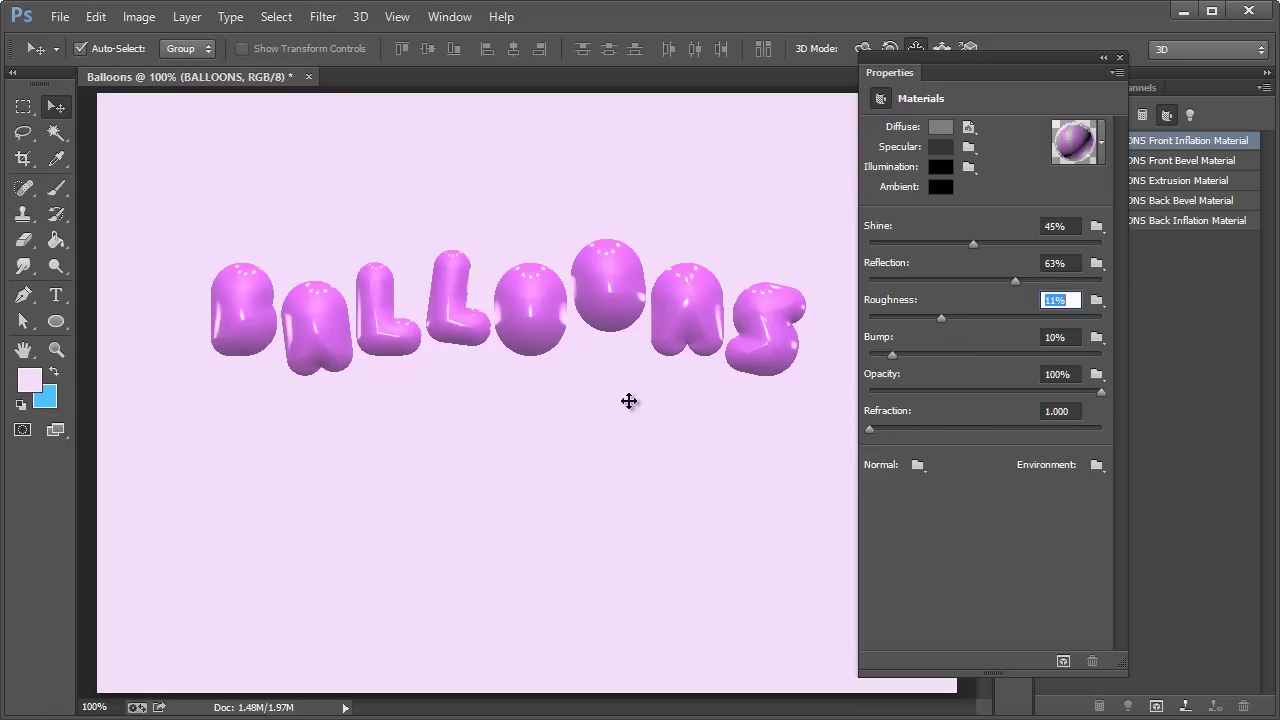
{"action": "left_click", "coordinate": [1097, 465]}
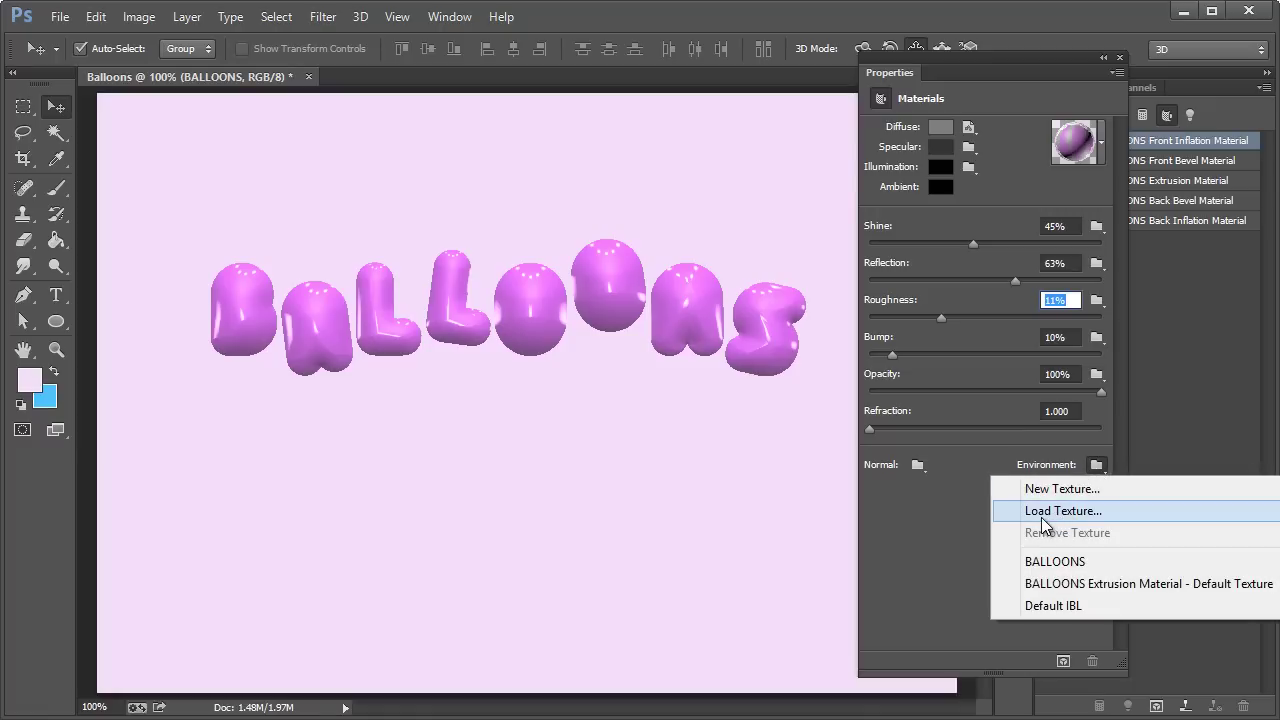
{"action": "left_click", "coordinate": [935, 526]}
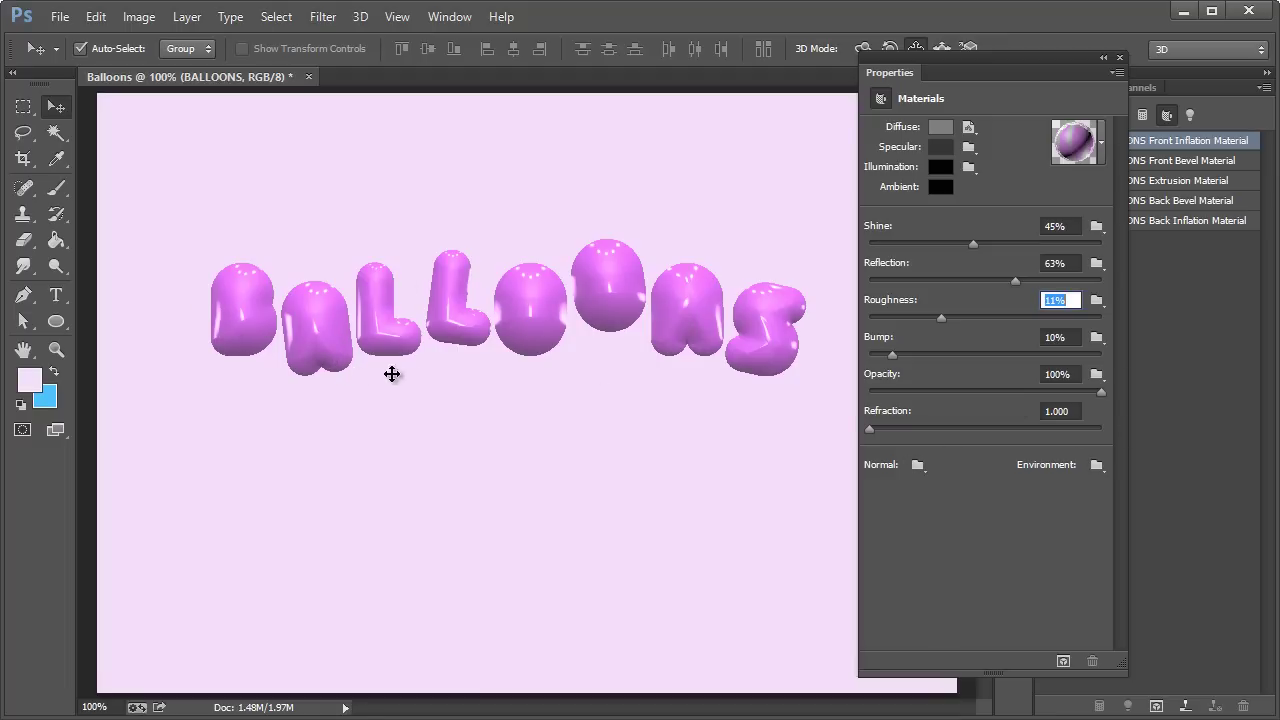
Start a 3D render of the BALLOONS layer, then halt it partway through.
{"action": "left_click", "coordinate": [1120, 60]}
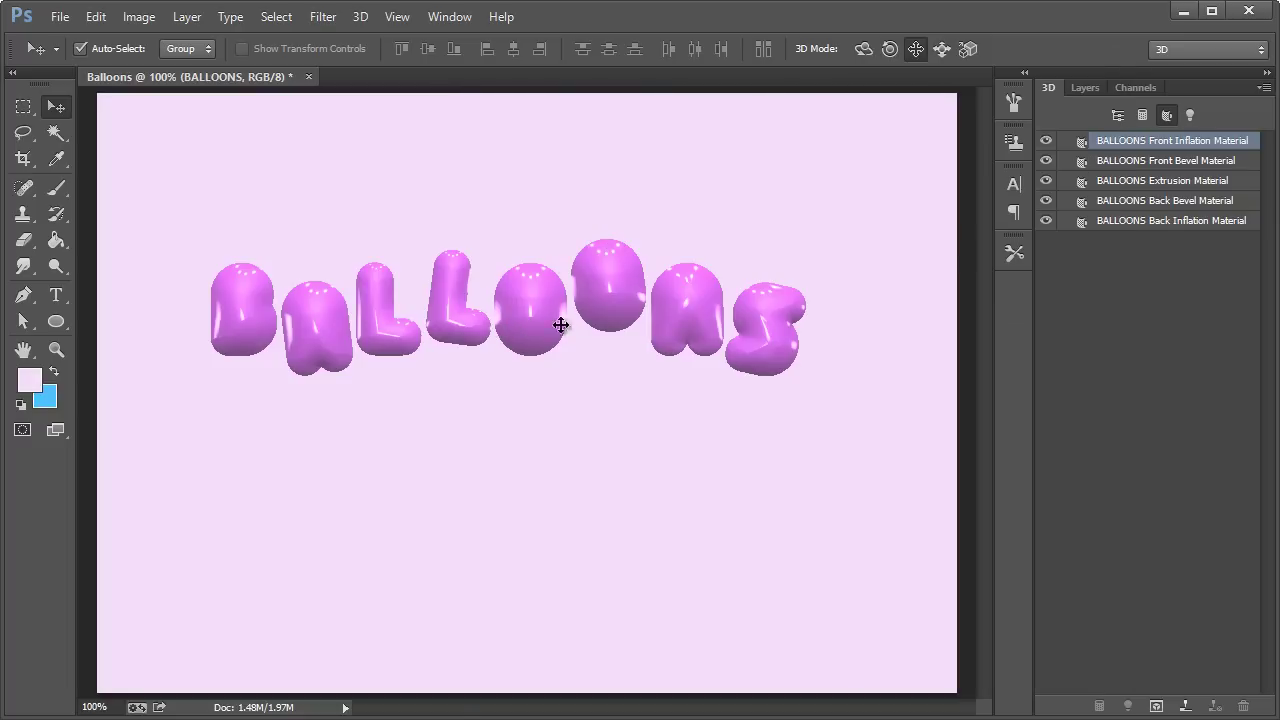
{"action": "left_click", "coordinate": [1082, 88]}
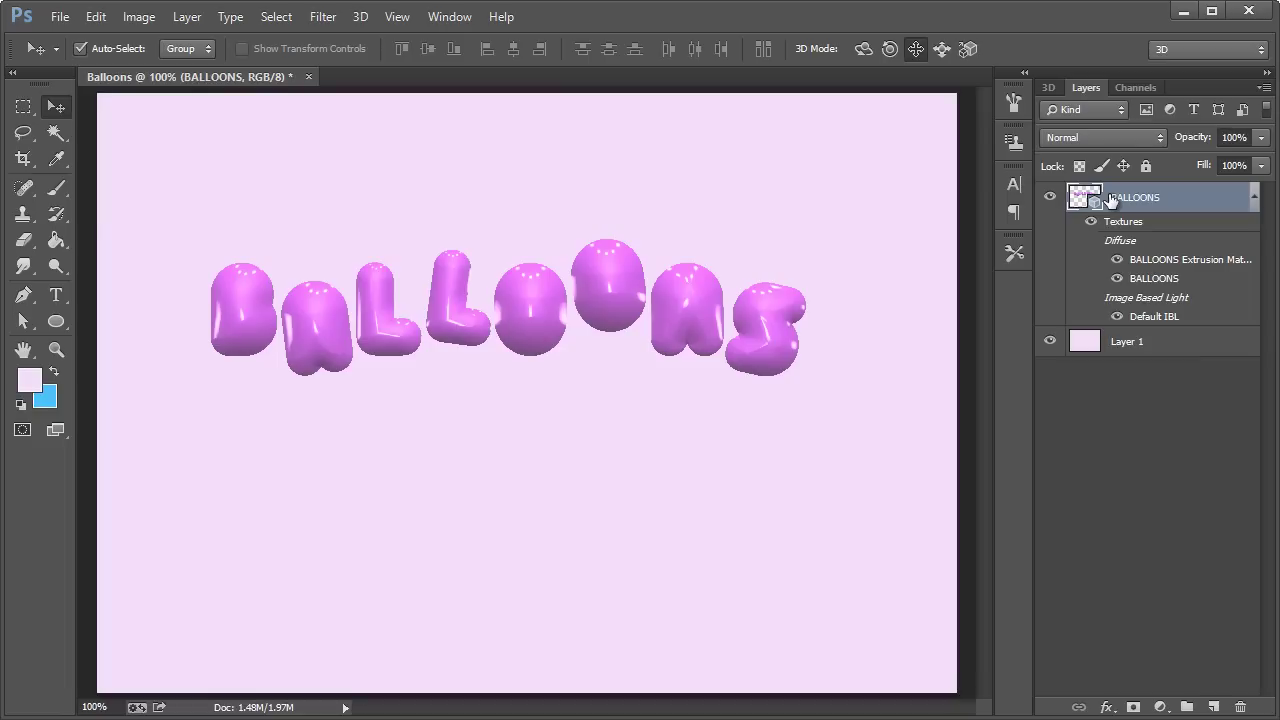
{"action": "right_click", "coordinate": [1110, 199]}
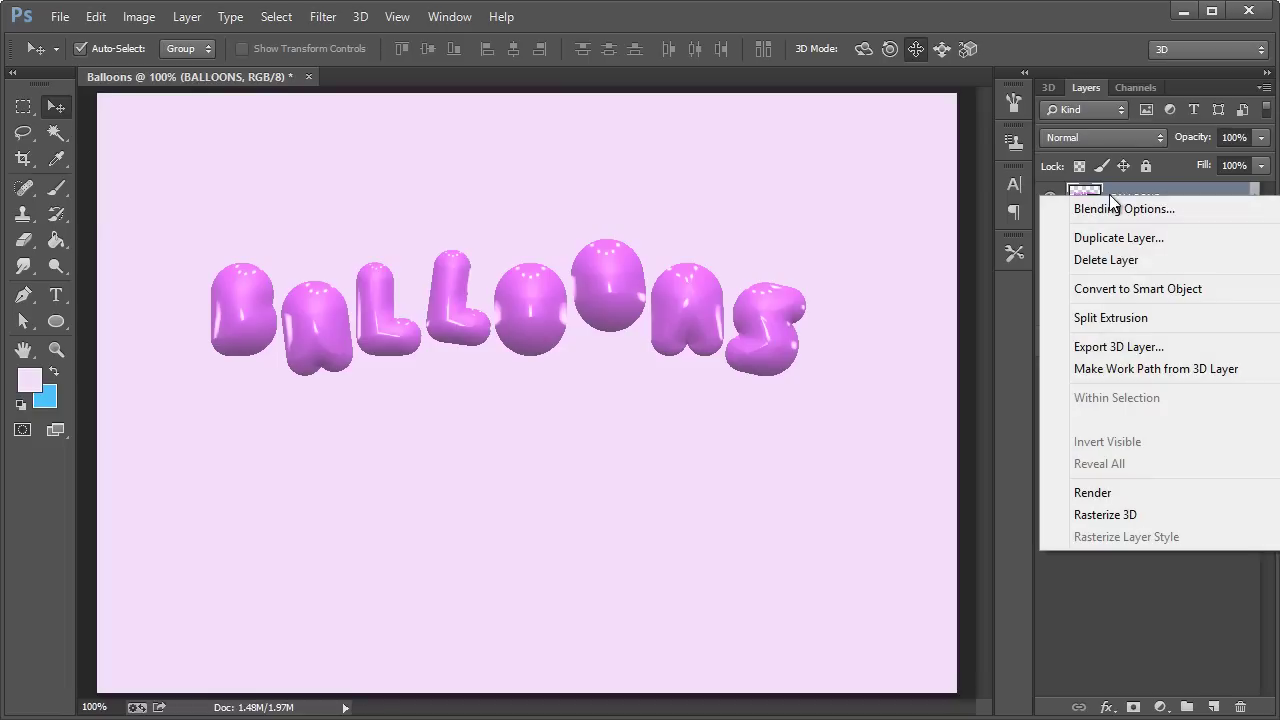
{"action": "left_click", "coordinate": [1092, 493]}
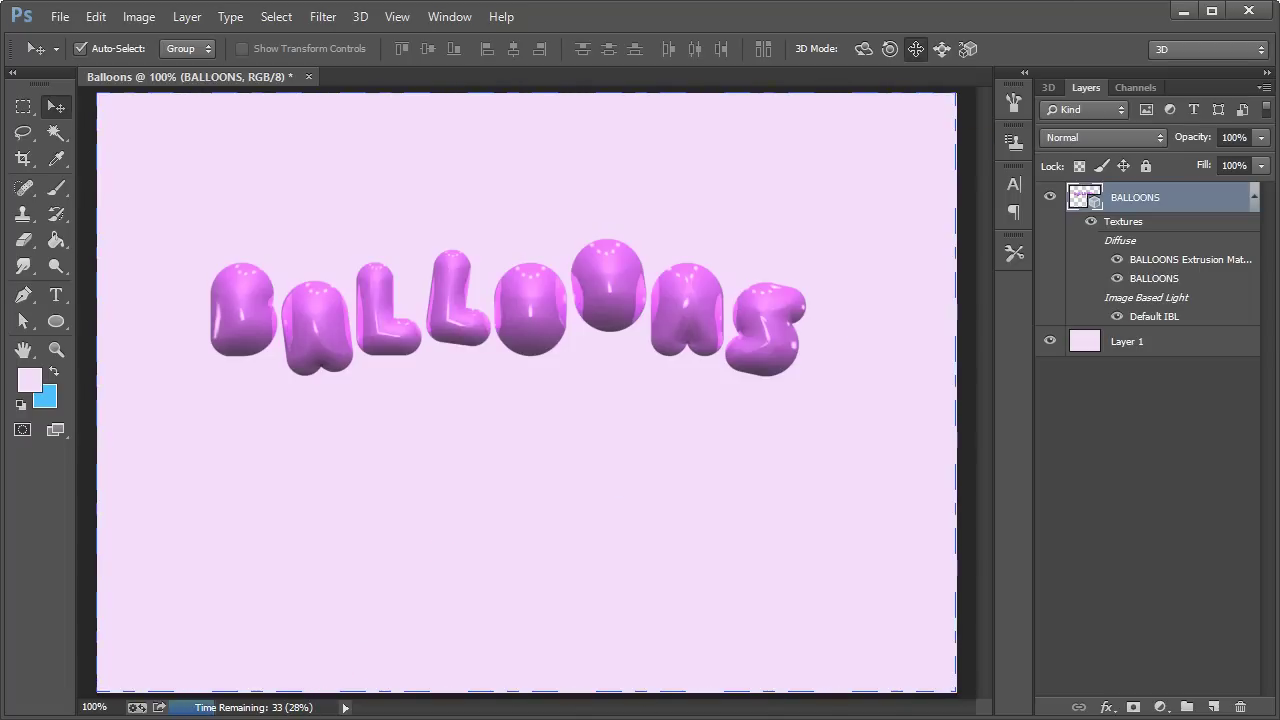
{"action": "left_click", "coordinate": [770, 298]}
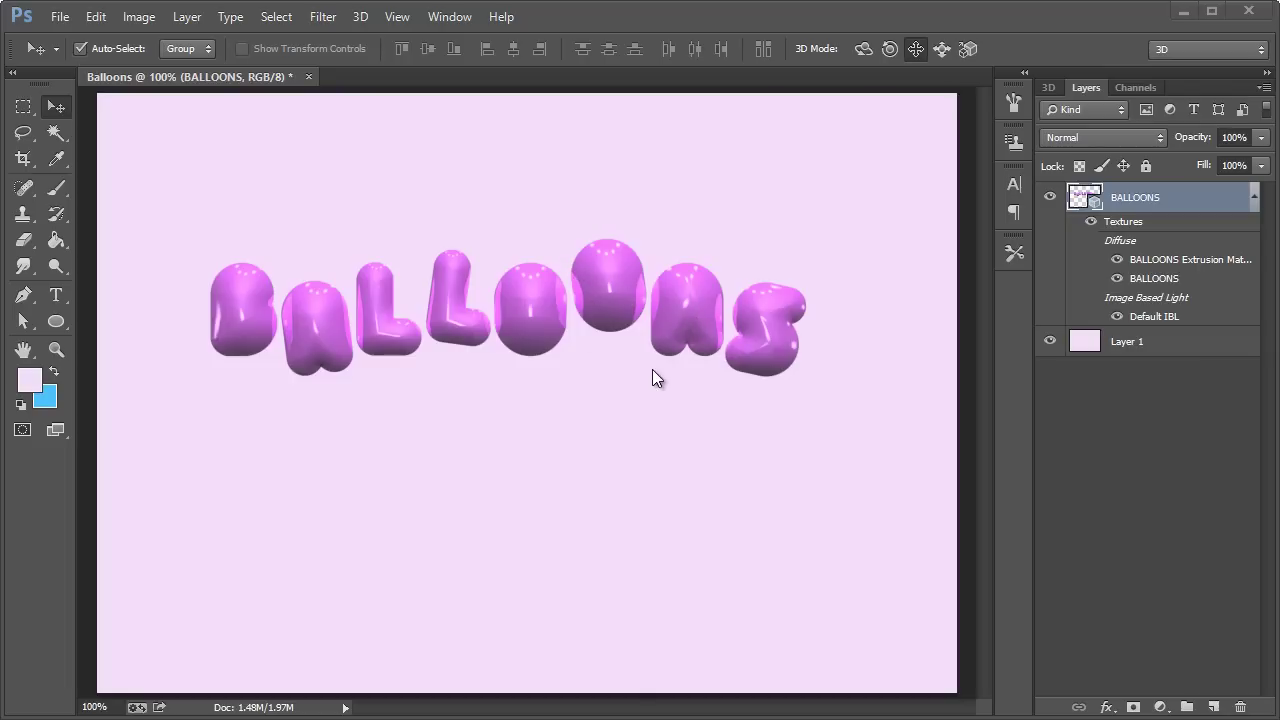
Rasterize the 3D BALLOONS layer, toggling its visibility off and back on.
{"action": "right_click", "coordinate": [1121, 196]}
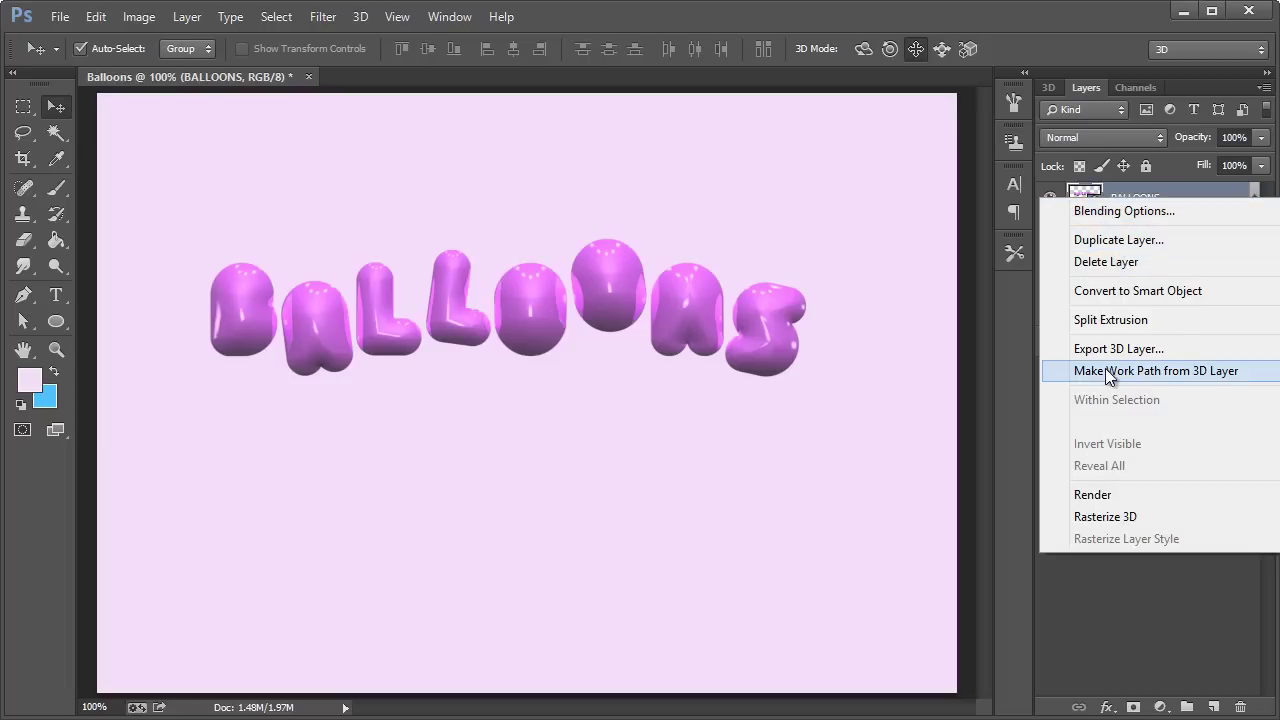
{"action": "left_click", "coordinate": [1105, 503]}
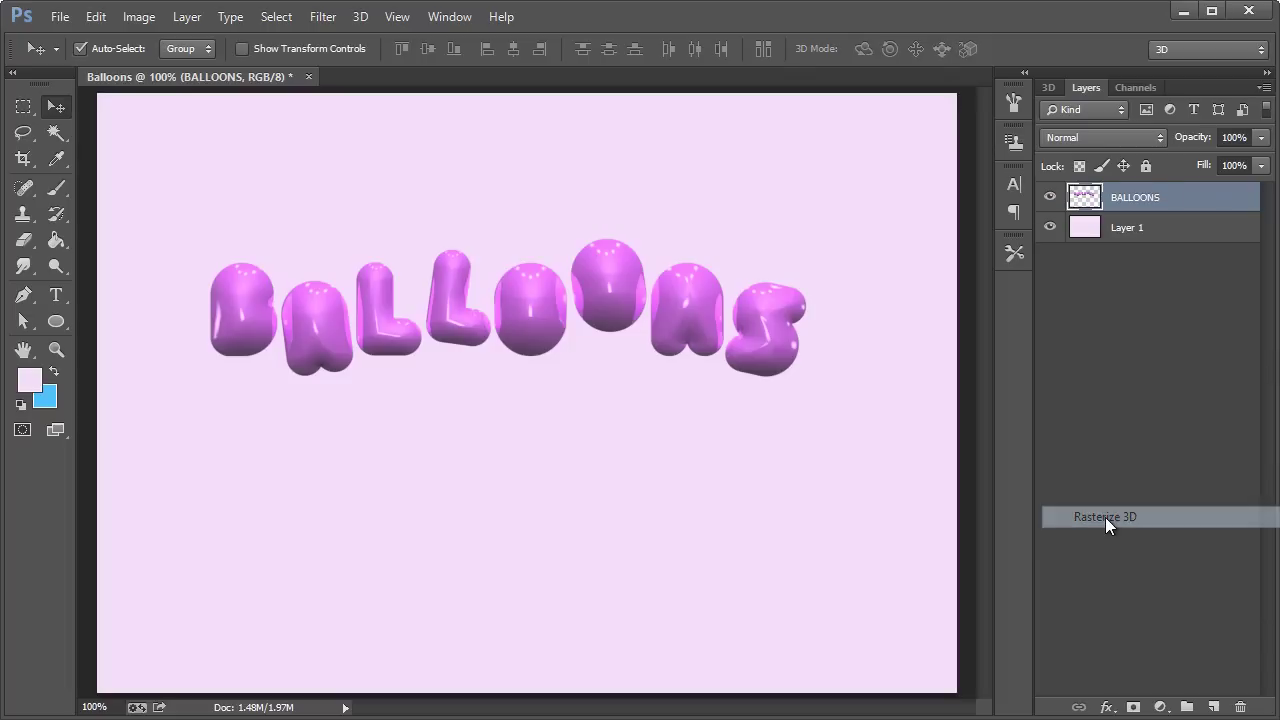
{"action": "left_click", "coordinate": [1050, 198]}
{"action": "left_click", "coordinate": [1050, 198]}
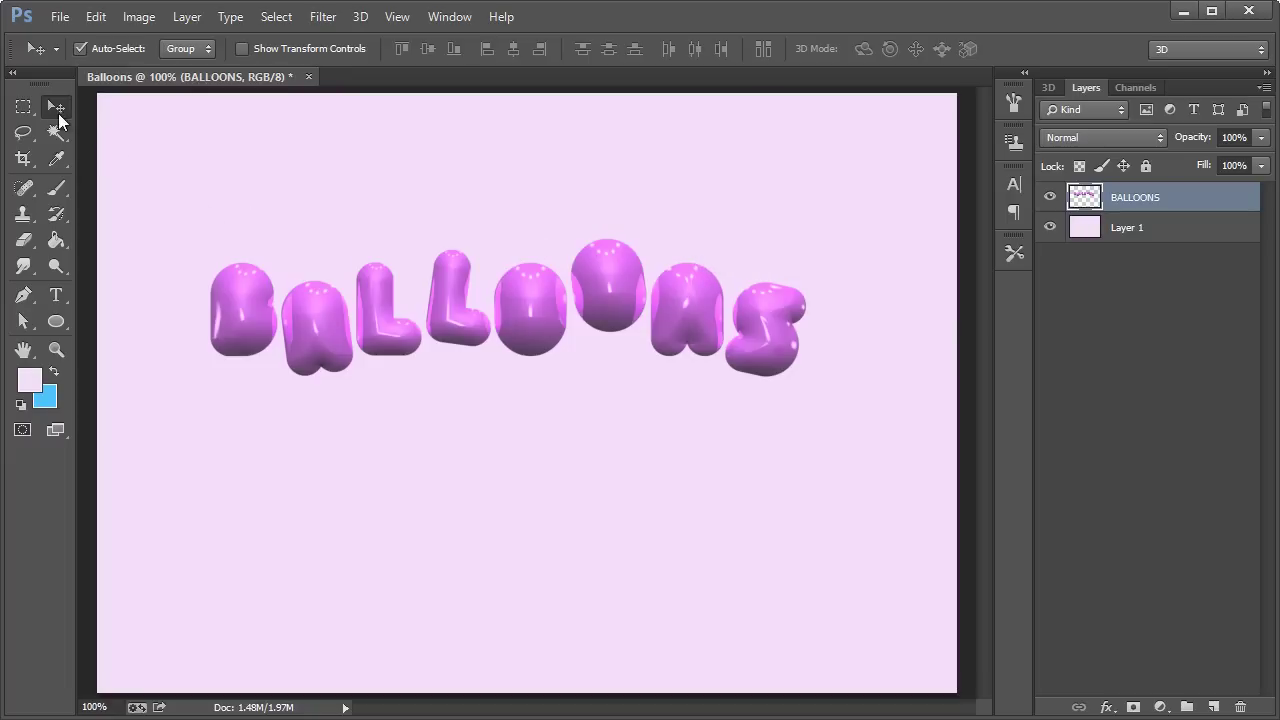
Lasso-select the A, the first O and the N of BALLOONS together.
{"action": "left_click", "coordinate": [33, 138]}
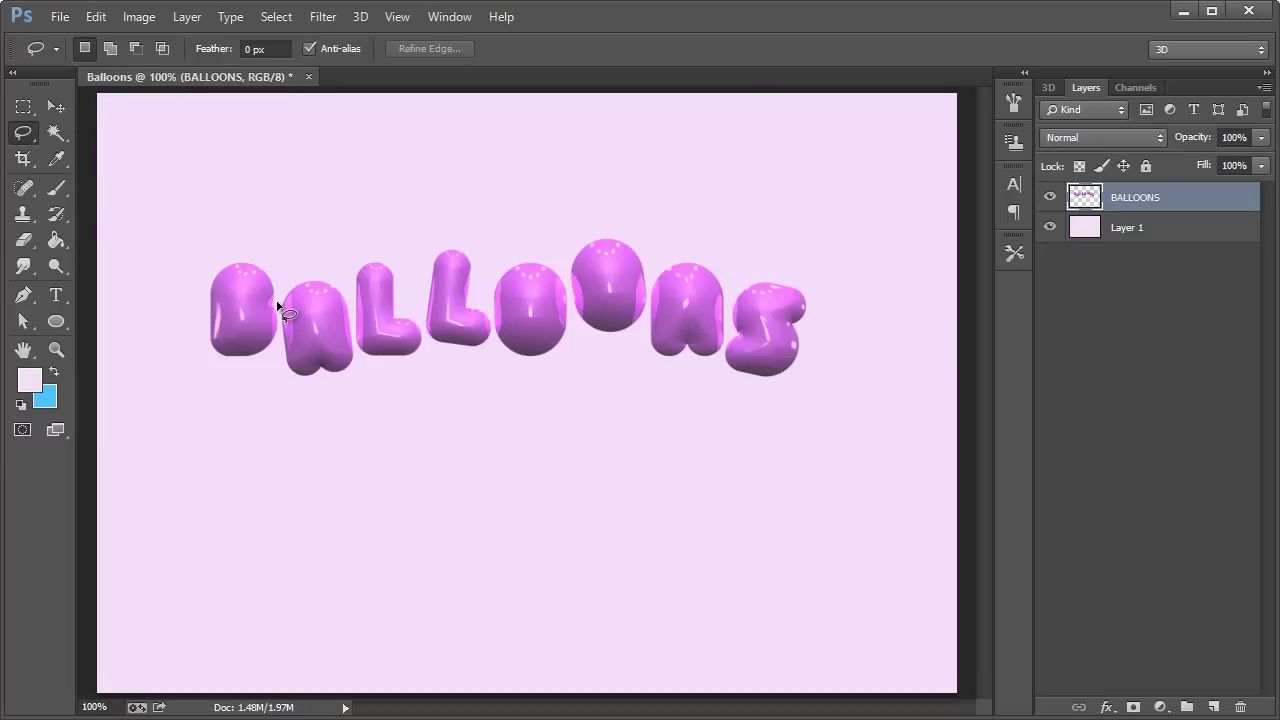
{"action": "key", "text": "z"}
{"action": "left_click", "coordinate": [277, 363]}
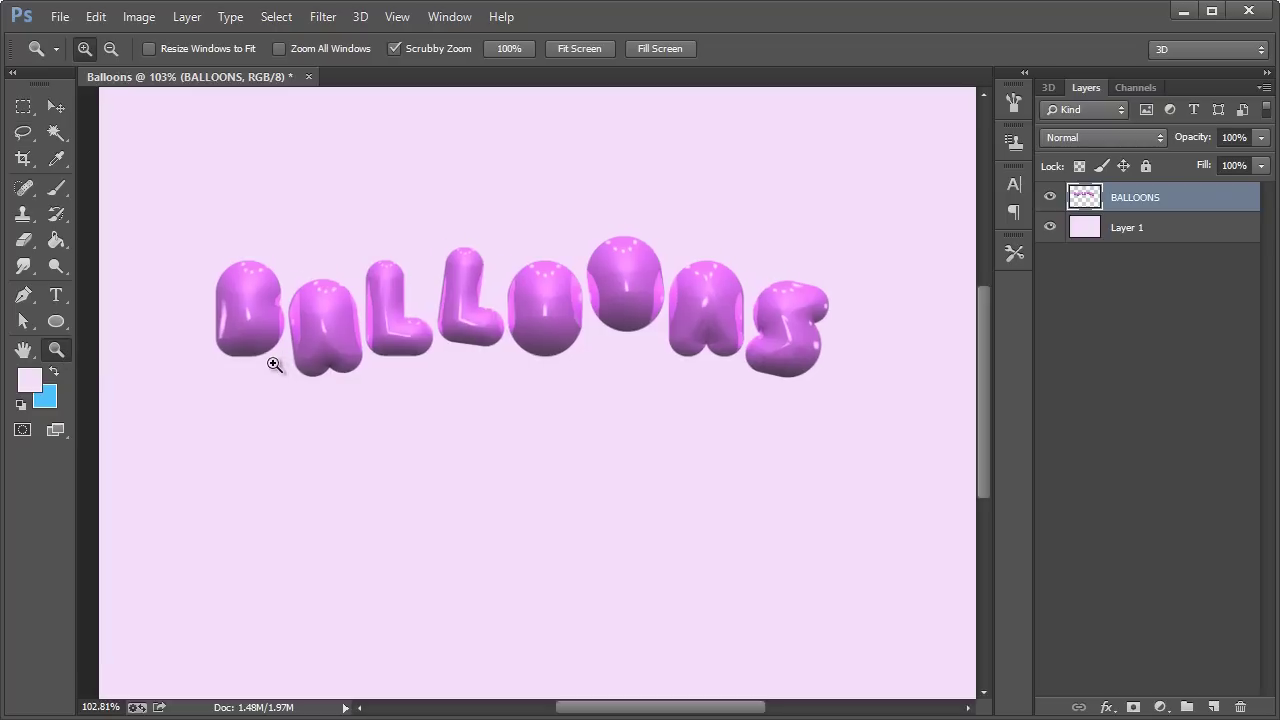
{"action": "left_click", "coordinate": [23, 295]}
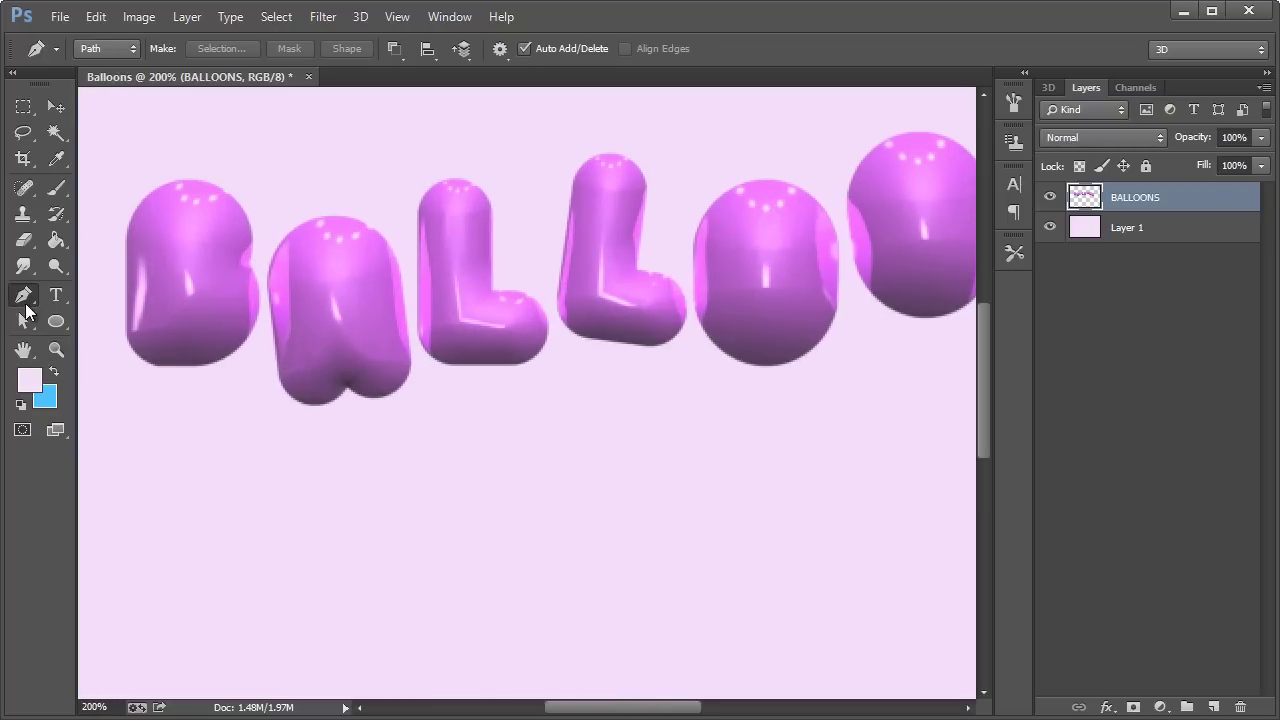
{"action": "left_click", "coordinate": [23, 132]}
{"action": "mouse_move", "coordinate": [263, 230]}
{"action": "left_mouse_down"}
{"action": "mouse_move", "coordinate": [275, 402]}
{"action": "mouse_move", "coordinate": [394, 465]}
{"action": "mouse_move", "coordinate": [424, 389]}
{"action": "mouse_move", "coordinate": [411, 263]}
{"action": "mouse_move", "coordinate": [320, 180]}
{"action": "mouse_move", "coordinate": [276, 256]}
{"action": "left_mouse_up"}
{"action": "left_click_drag", "start_coordinate": [549, 707], "coordinate": [676, 710]}
{"action": "key", "text": "shift"}
{"action": "mouse_move", "coordinate": [360, 194]}
{"action": "left_mouse_down"}
{"action": "mouse_move", "coordinate": [371, 341]}
{"action": "mouse_move", "coordinate": [402, 398]}
{"action": "mouse_move", "coordinate": [506, 403]}
{"action": "mouse_move", "coordinate": [531, 366]}
{"action": "mouse_move", "coordinate": [524, 254]}
{"action": "mouse_move", "coordinate": [496, 179]}
{"action": "mouse_move", "coordinate": [451, 160]}
{"action": "mouse_move", "coordinate": [372, 186]}
{"action": "left_mouse_up"}
{"action": "mouse_move", "coordinate": [685, 199]}
{"action": "left_mouse_down"}
{"action": "mouse_move", "coordinate": [673, 353]}
{"action": "mouse_move", "coordinate": [712, 430]}
{"action": "mouse_move", "coordinate": [746, 425]}
{"action": "mouse_move", "coordinate": [830, 339]}
{"action": "mouse_move", "coordinate": [838, 222]}
{"action": "mouse_move", "coordinate": [785, 152]}
{"action": "mouse_move", "coordinate": [713, 163]}
{"action": "mouse_move", "coordinate": [690, 200]}
{"action": "left_mouse_up"}
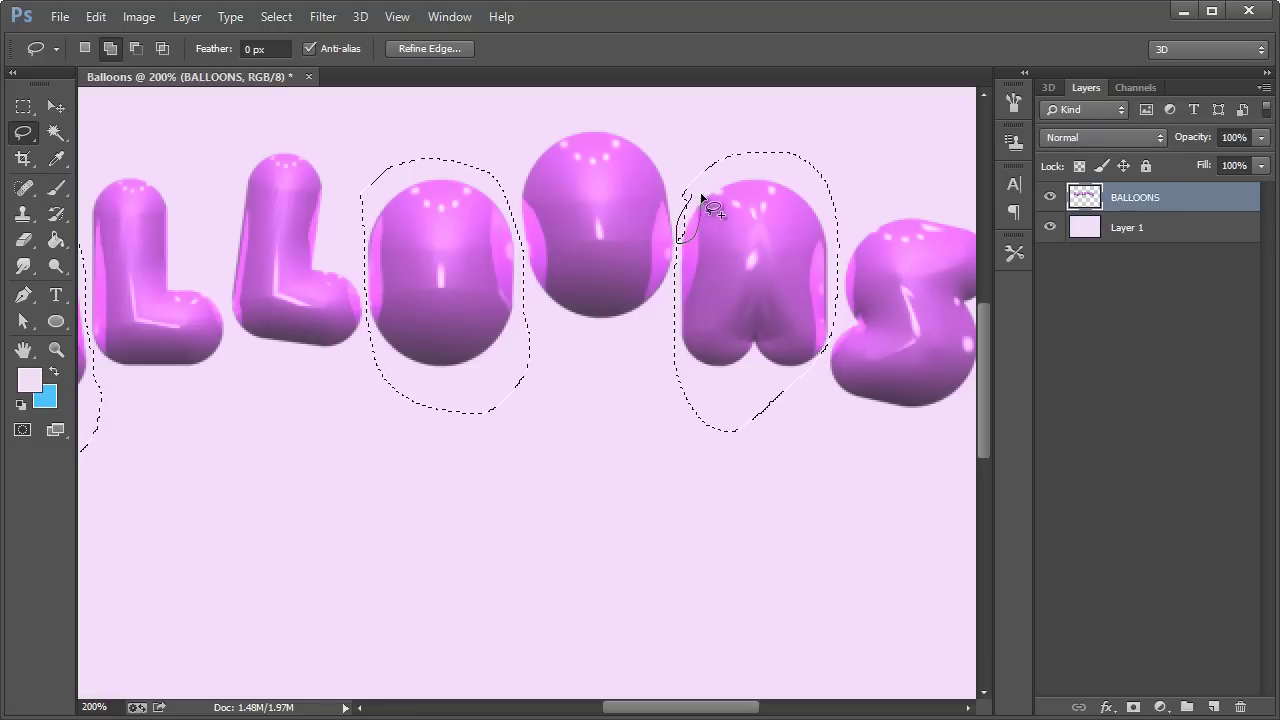
{"action": "left_click_drag", "start_coordinate": [694, 709], "coordinate": [657, 715]}
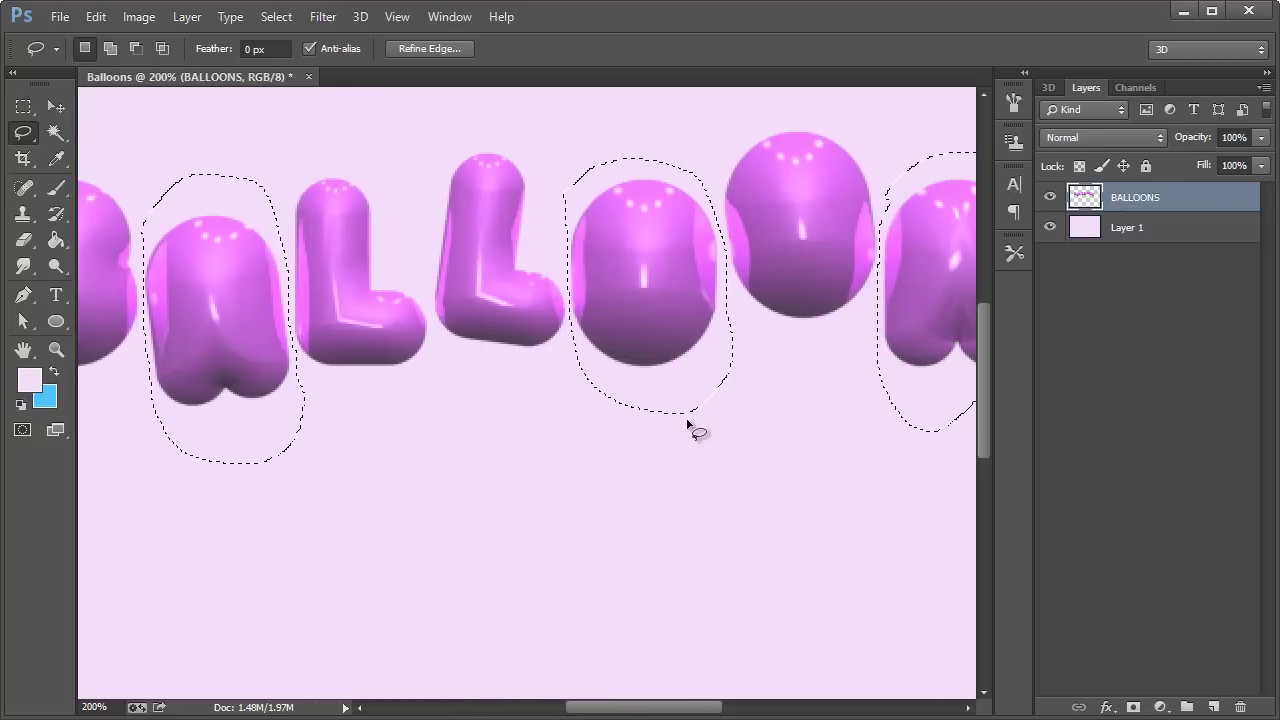
Cut the selected letters and paste them in place onto a new Layer 2.
{"action": "key", "text": "Delete"}
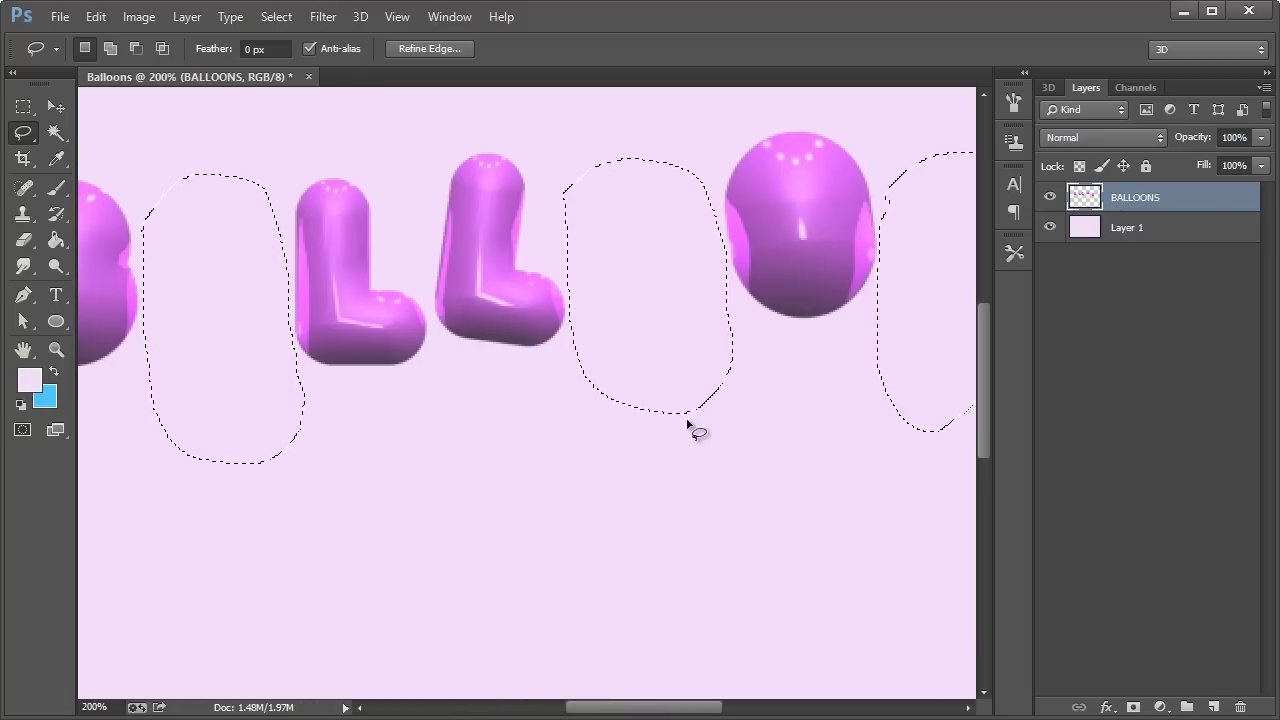
{"action": "key", "text": "ctrl+shift+v"}
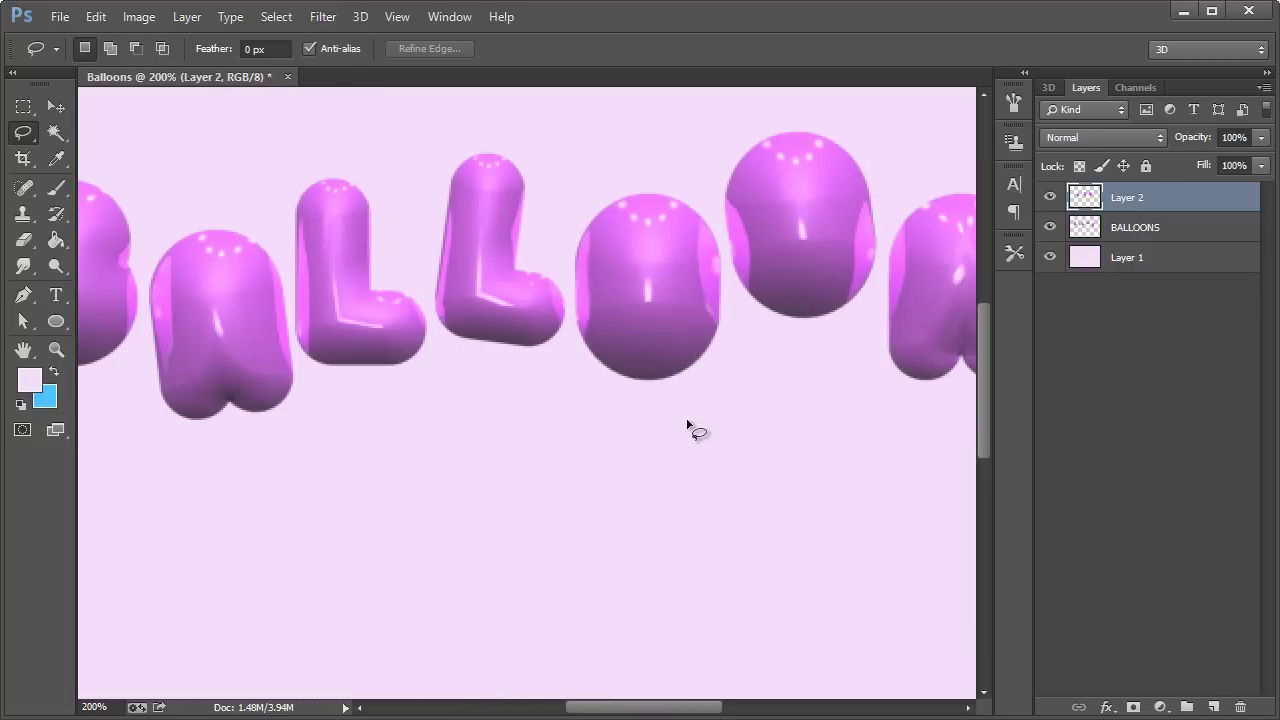
{"action": "mouse_move", "coordinate": [678, 714]}
{"action": "left_mouse_down"}
{"action": "mouse_move", "coordinate": [737, 710]}
{"action": "mouse_move", "coordinate": [681, 714]}
{"action": "left_mouse_up"}
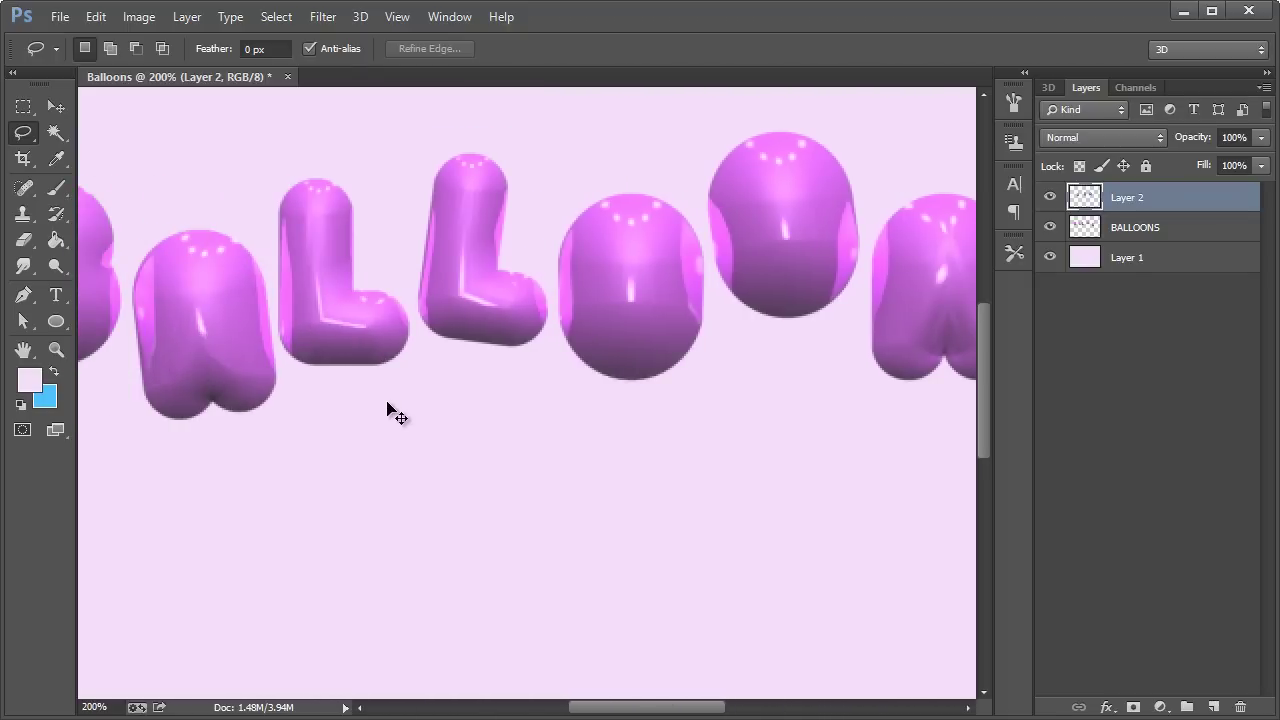
{"action": "key", "text": "ctrl+minus"}
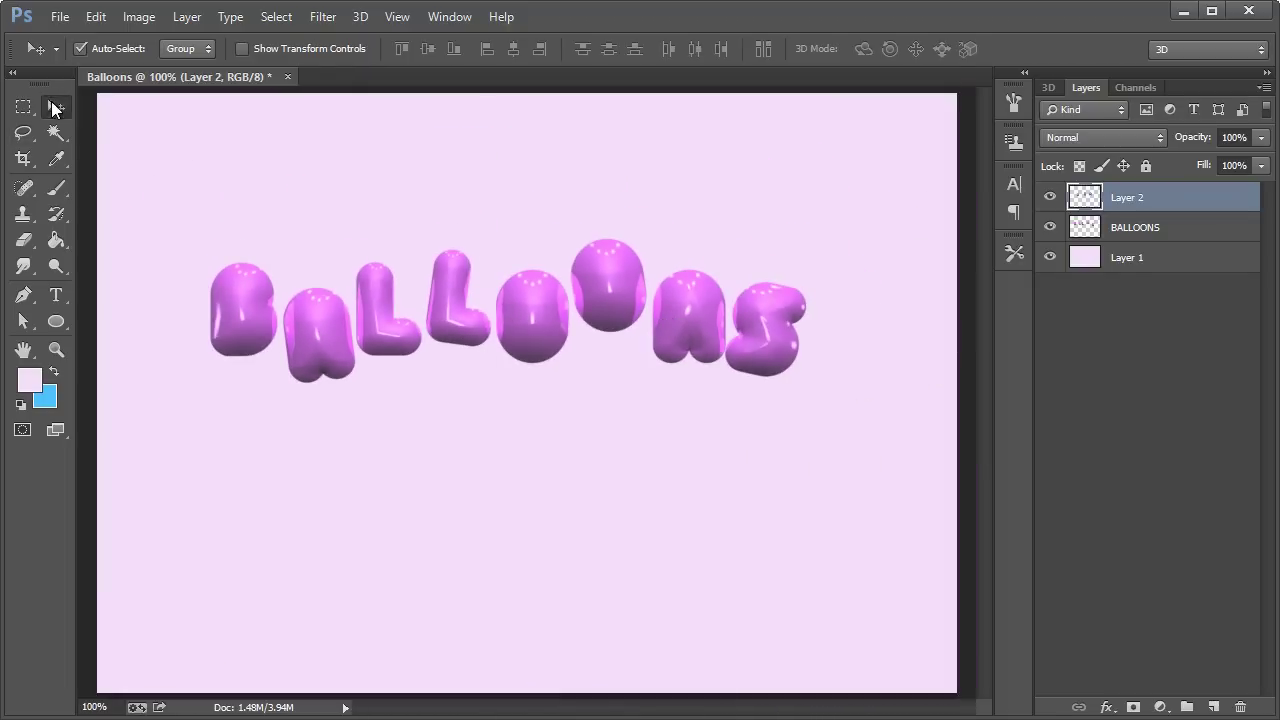
Choose the 618 px cloud brush preset for the Brush tool.
{"action": "left_click", "coordinate": [57, 190]}
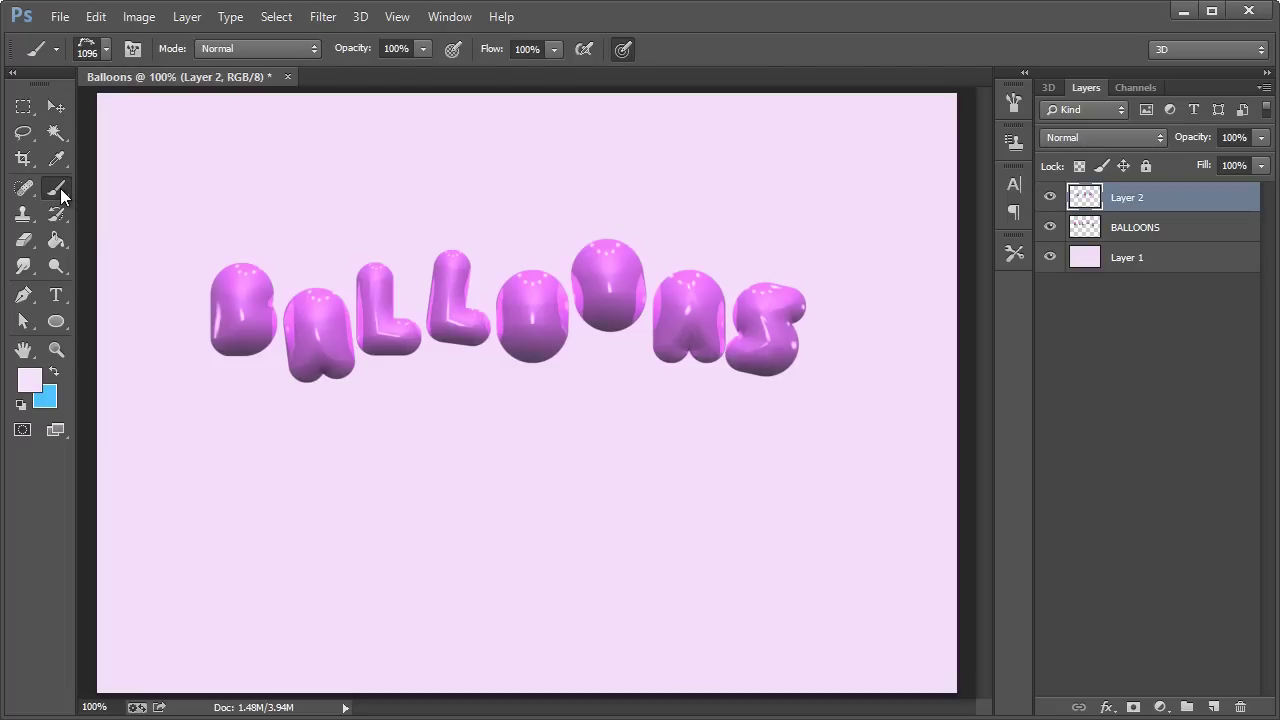
{"action": "right_click", "coordinate": [56, 189]}
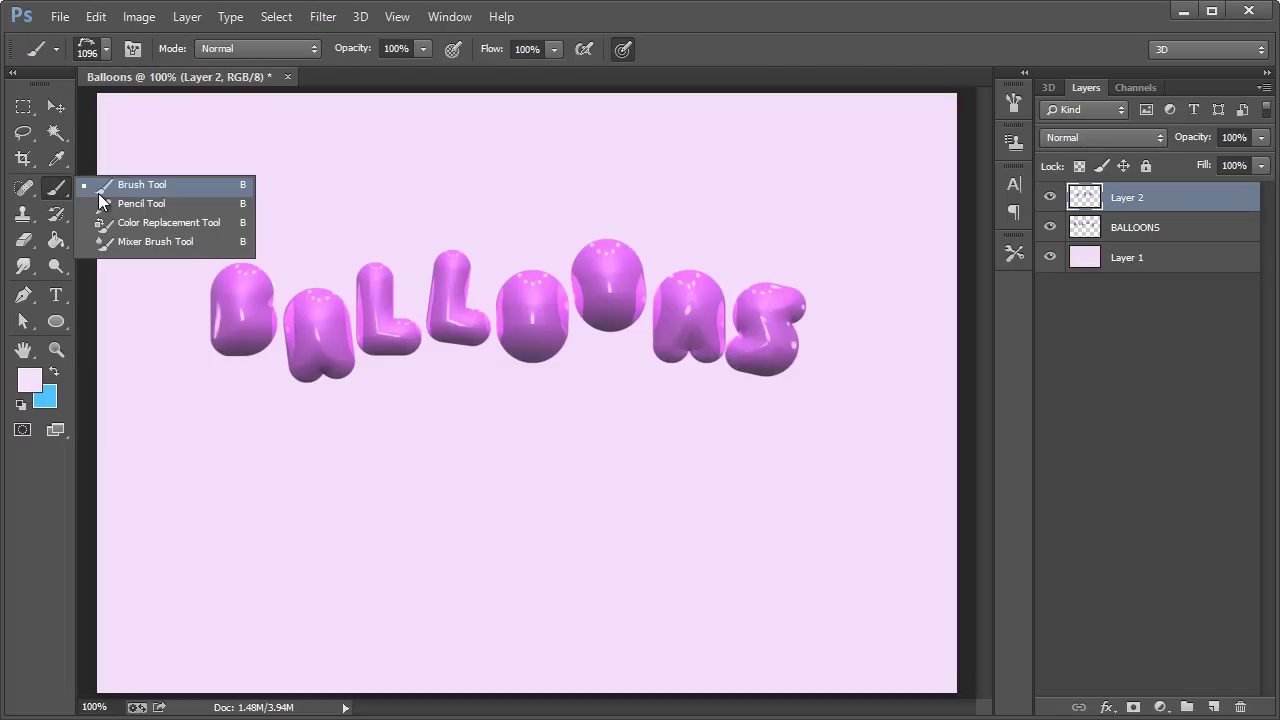
{"action": "left_click", "coordinate": [100, 188]}
{"action": "left_click", "coordinate": [105, 49]}
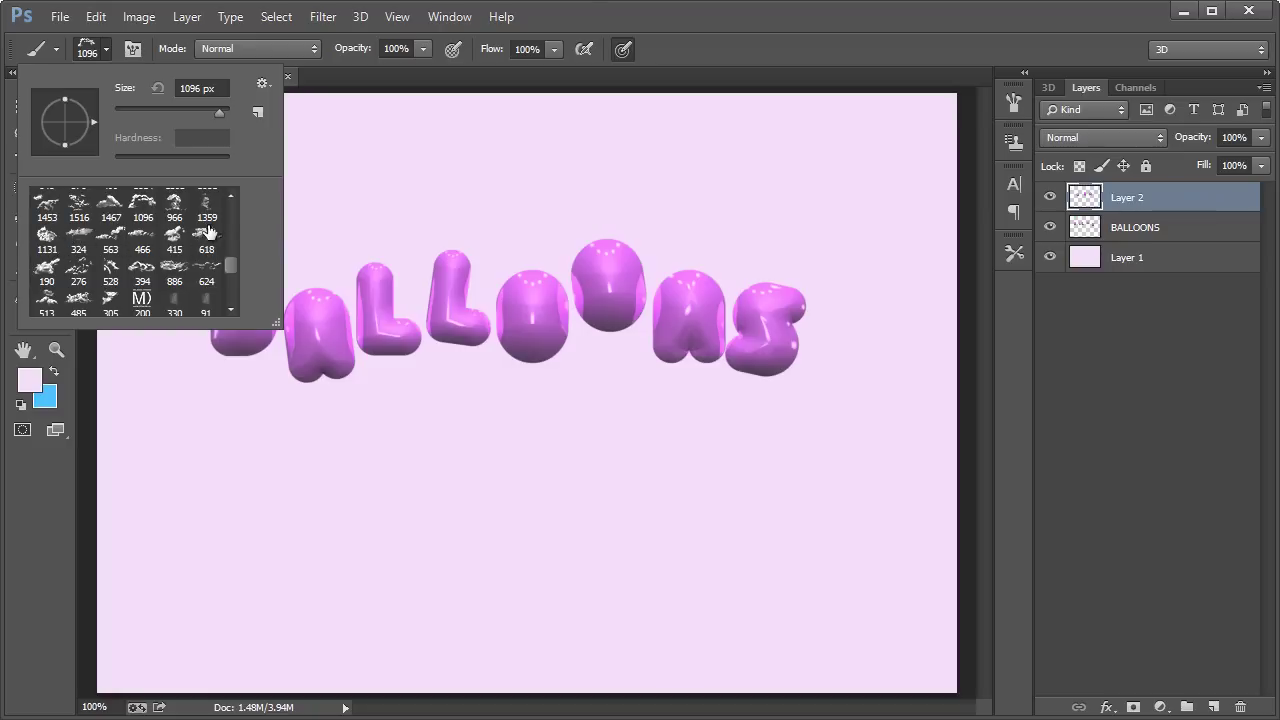
{"action": "mouse_move", "coordinate": [230, 265]}
{"action": "left_mouse_down"}
{"action": "mouse_move", "coordinate": [233, 200]}
{"action": "mouse_move", "coordinate": [239, 294]}
{"action": "mouse_move", "coordinate": [243, 260]}
{"action": "left_mouse_up"}
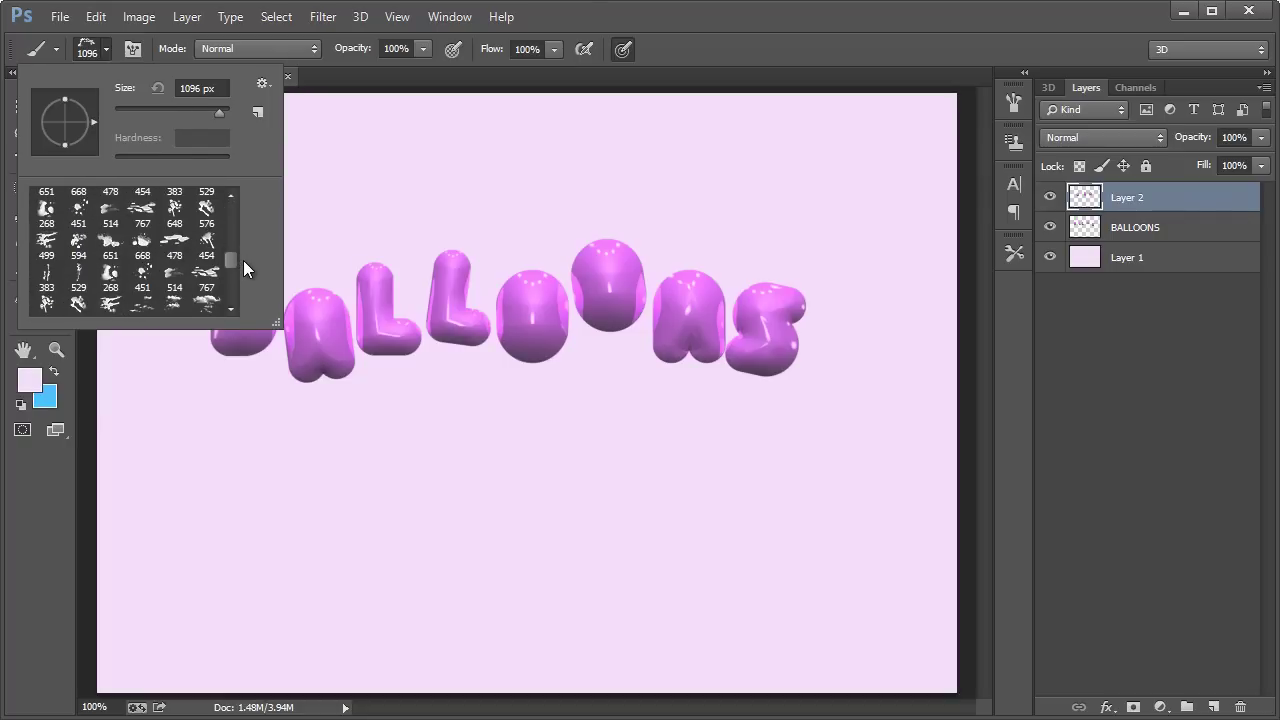
{"action": "left_click", "coordinate": [176, 246]}
{"action": "left_click", "coordinate": [78, 242]}
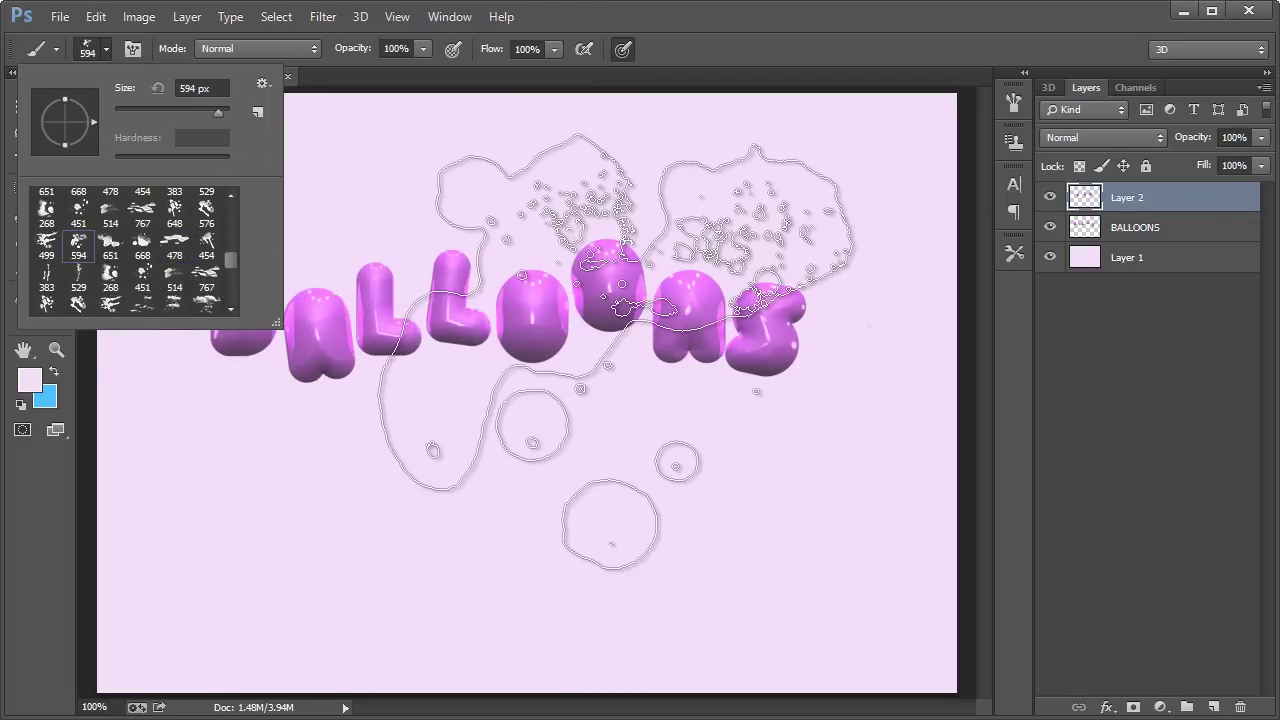
{"action": "scroll", "coordinate": [234, 260], "scroll_direction": "down", "scroll_amount": 5}
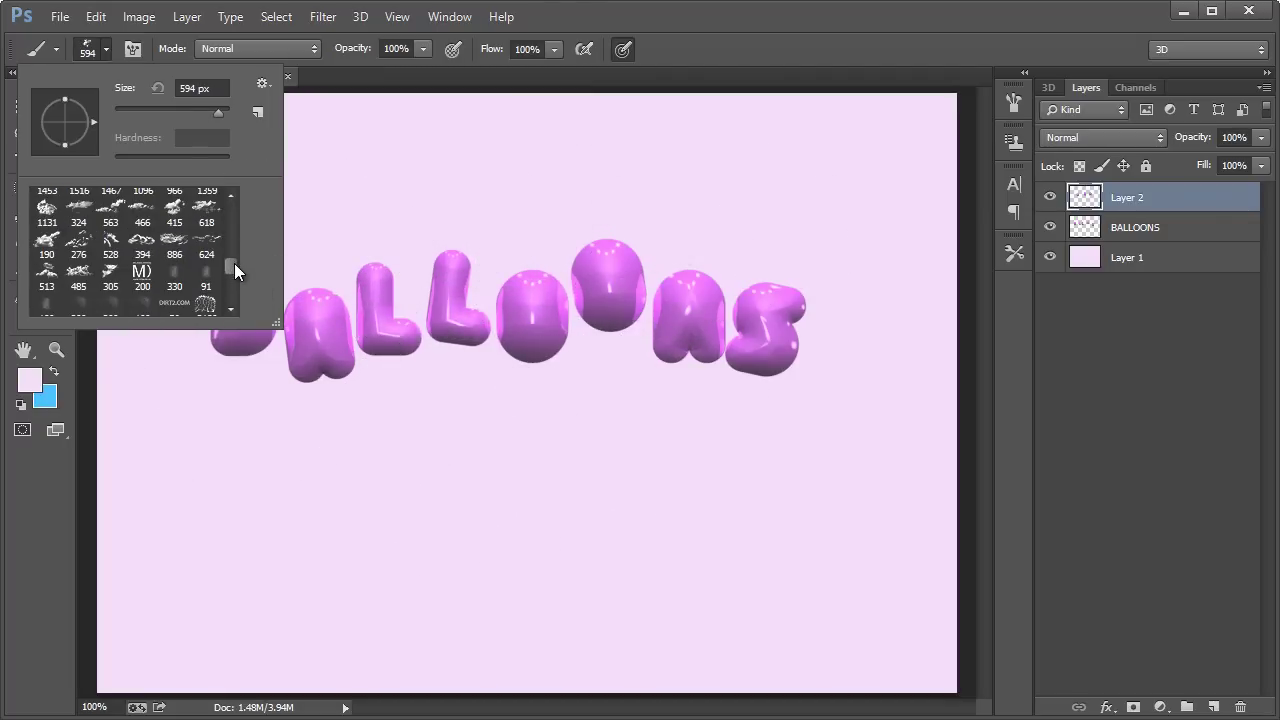
{"action": "left_click", "coordinate": [174, 265]}
{"action": "left_click", "coordinate": [206, 265]}
{"action": "left_click", "coordinate": [641, 68]}
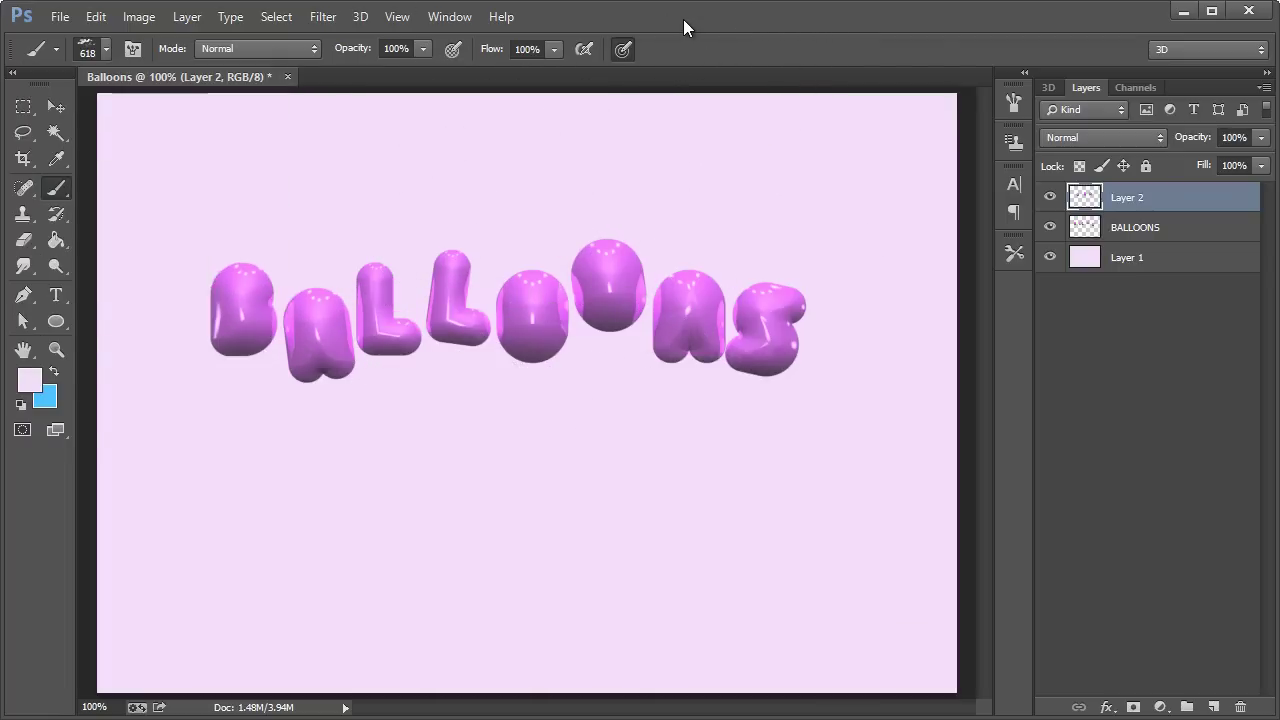
Set the foreground colour to white (#ffffff).
{"action": "key", "text": "i"}
{"action": "left_click", "coordinate": [29, 379]}
{"action": "left_click", "coordinate": [484, 354]}
{"action": "left_click", "coordinate": [452, 342]}
Confirm white as the foreground colour and add a new layer named Clouds above BALLOONS.
{"action": "left_click", "coordinate": [904, 333]}
{"action": "left_click", "coordinate": [1172, 235]}
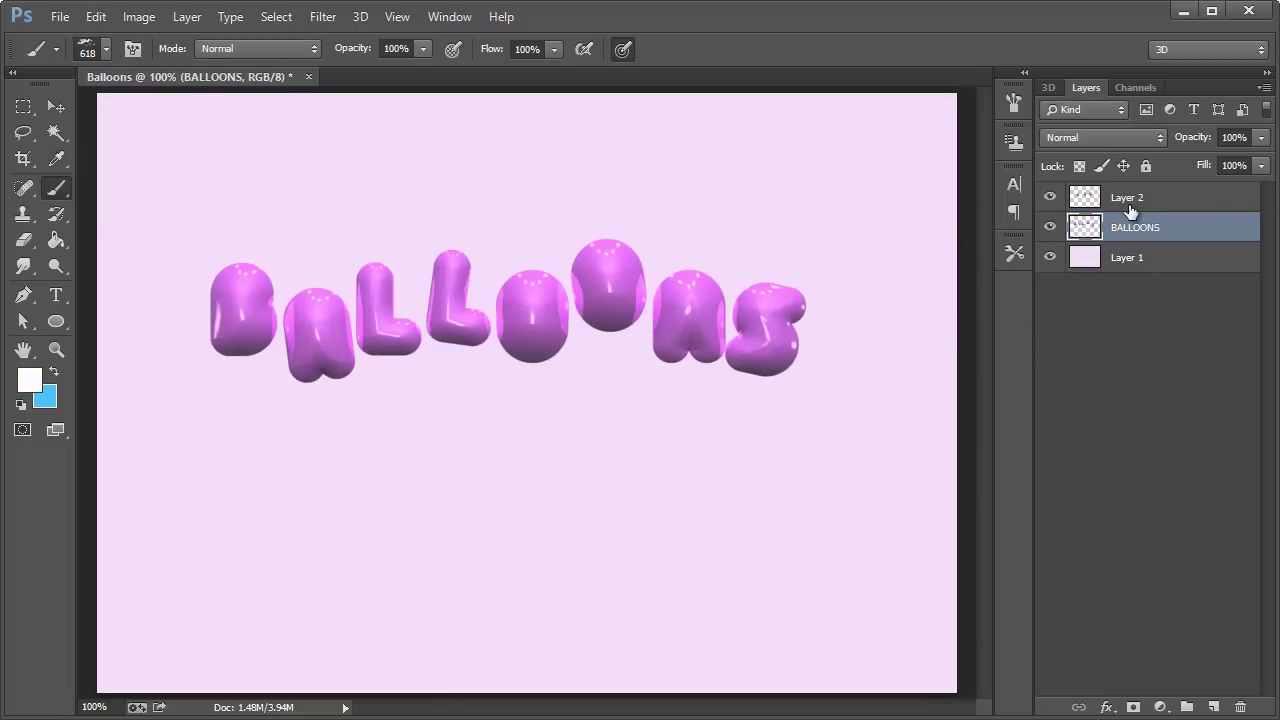
{"action": "key", "text": "ctrl+shift+n"}
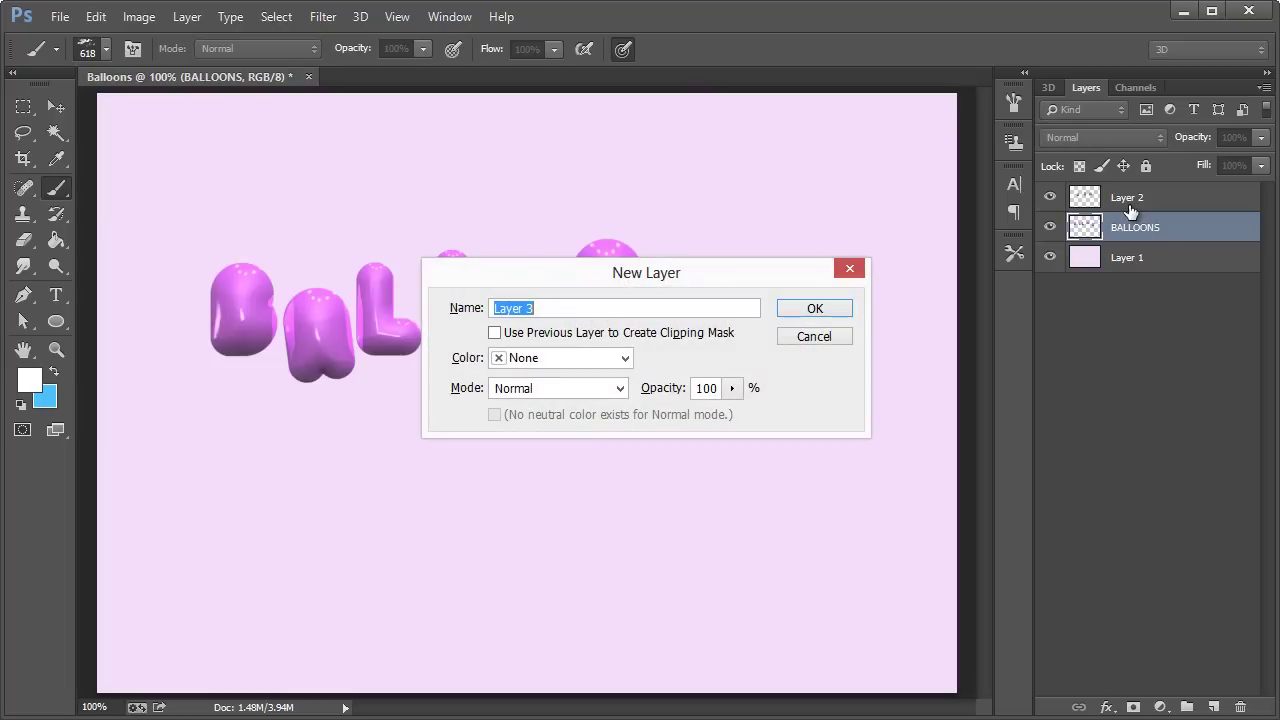
{"action": "type", "text": "Clouds"}
{"action": "key", "text": "Return"}
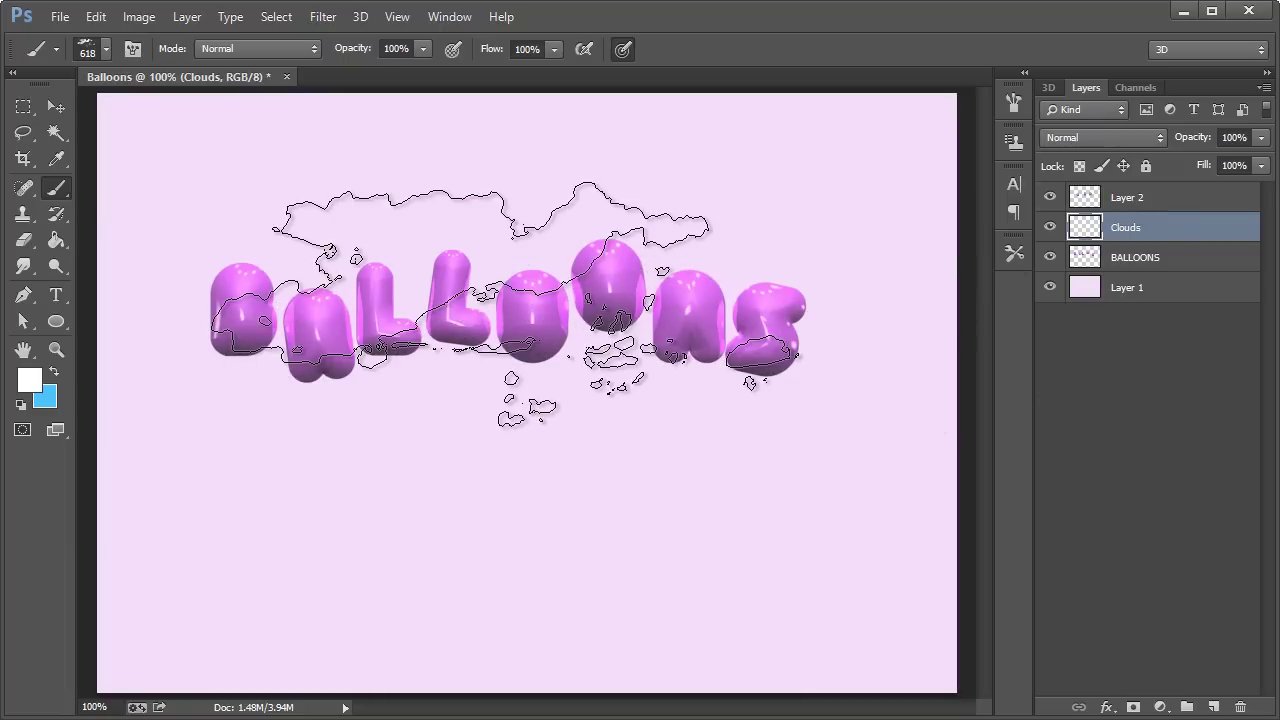
Test a cloud stamp, undo it, and set the cloud brush size to 419 px.
{"action": "left_click", "coordinate": [482, 316]}
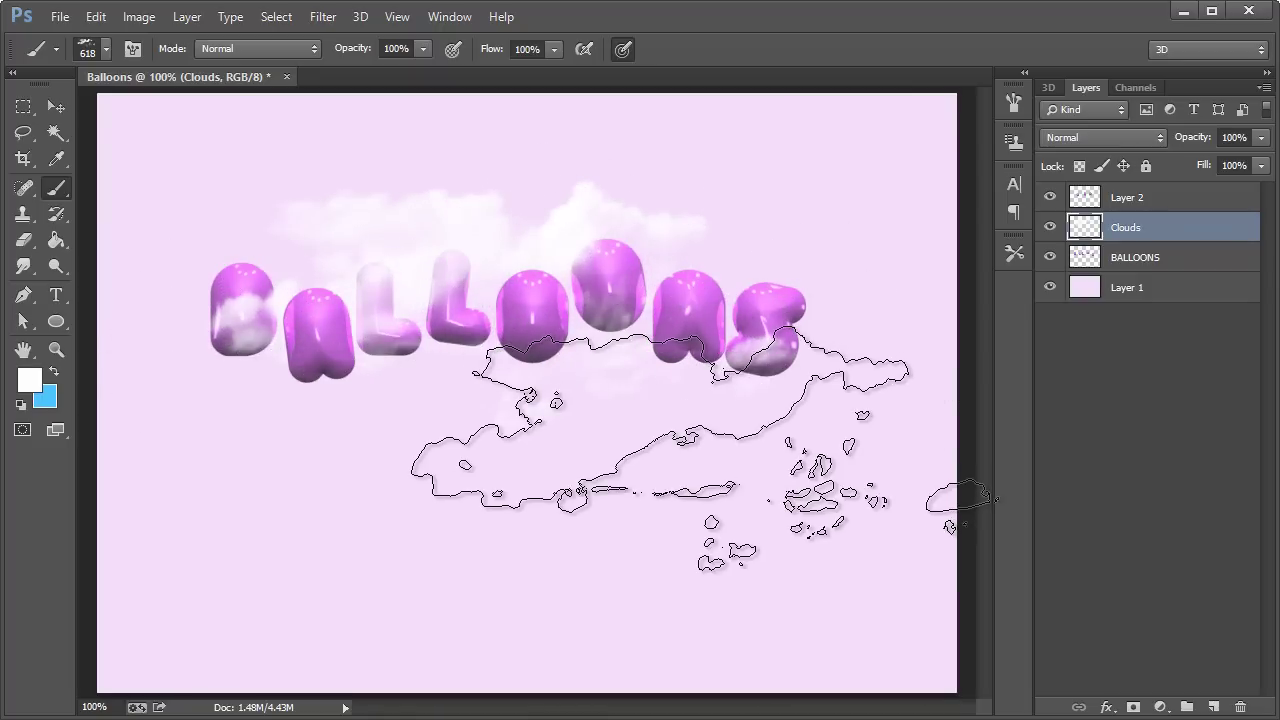
{"action": "key", "text": "Delete"}
{"action": "left_click", "coordinate": [106, 48]}
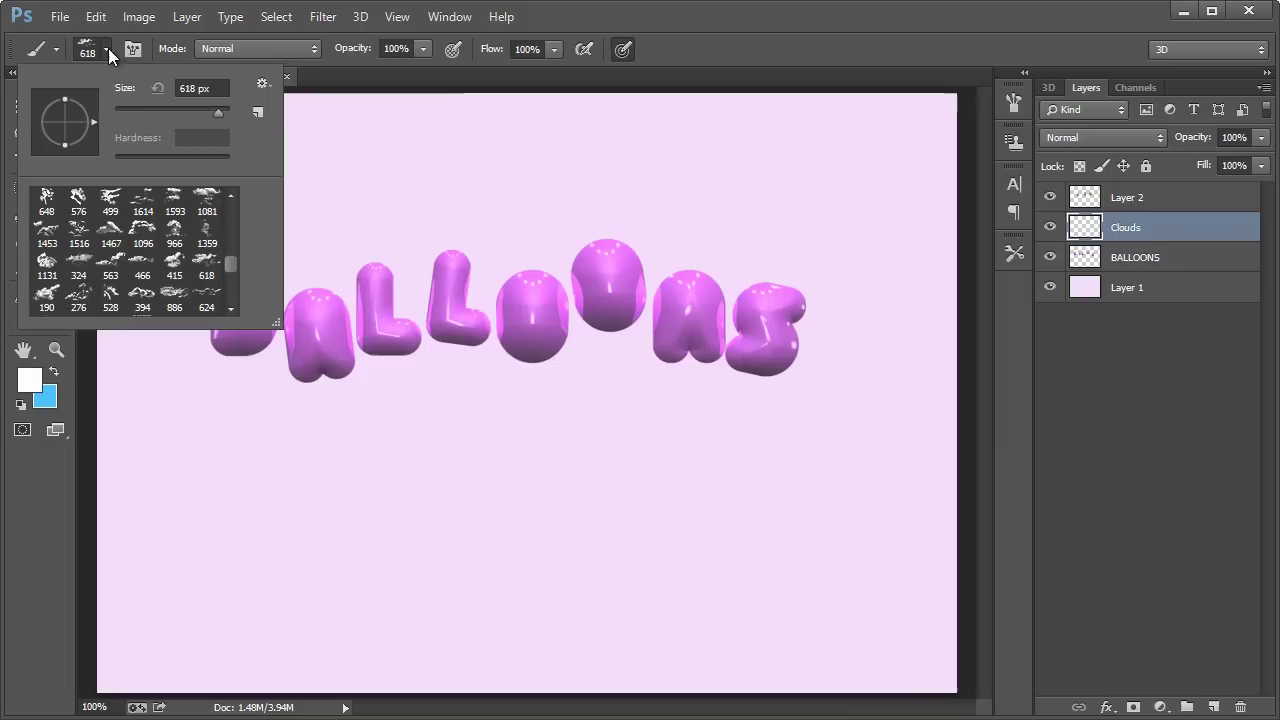
{"action": "left_click_drag", "start_coordinate": [190, 113], "coordinate": [213, 108]}
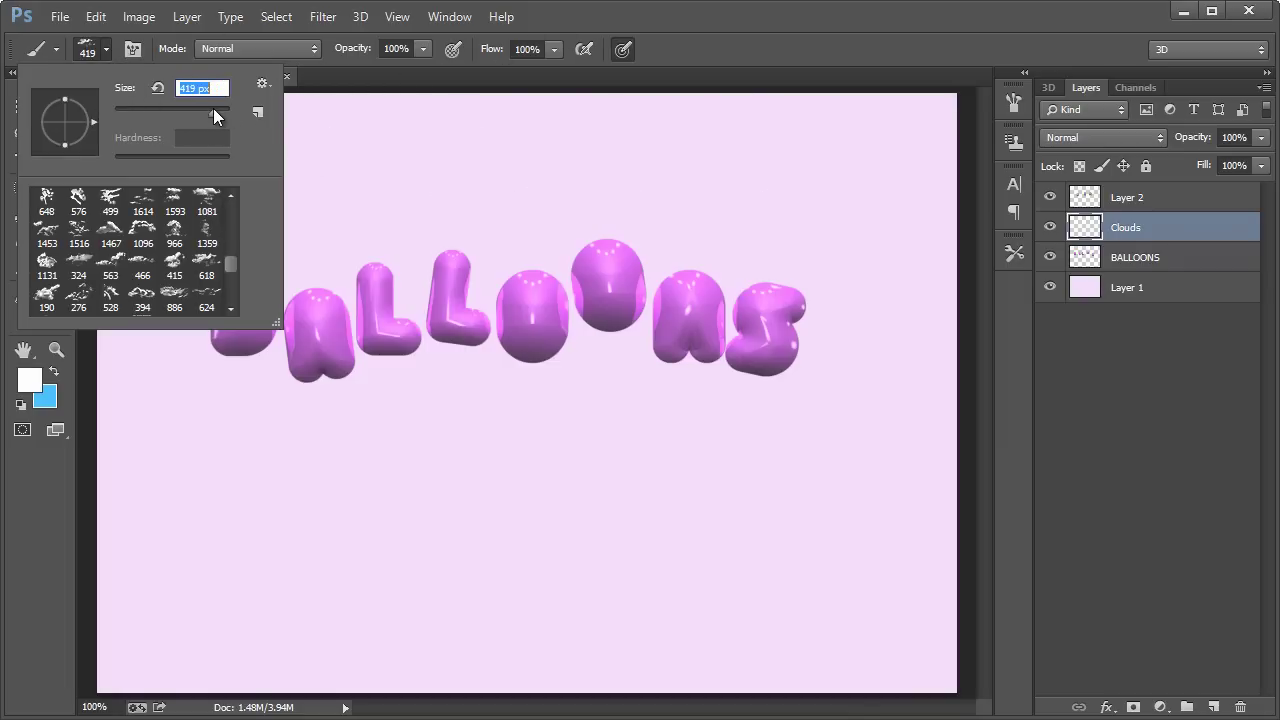
{"action": "key", "text": "Return"}
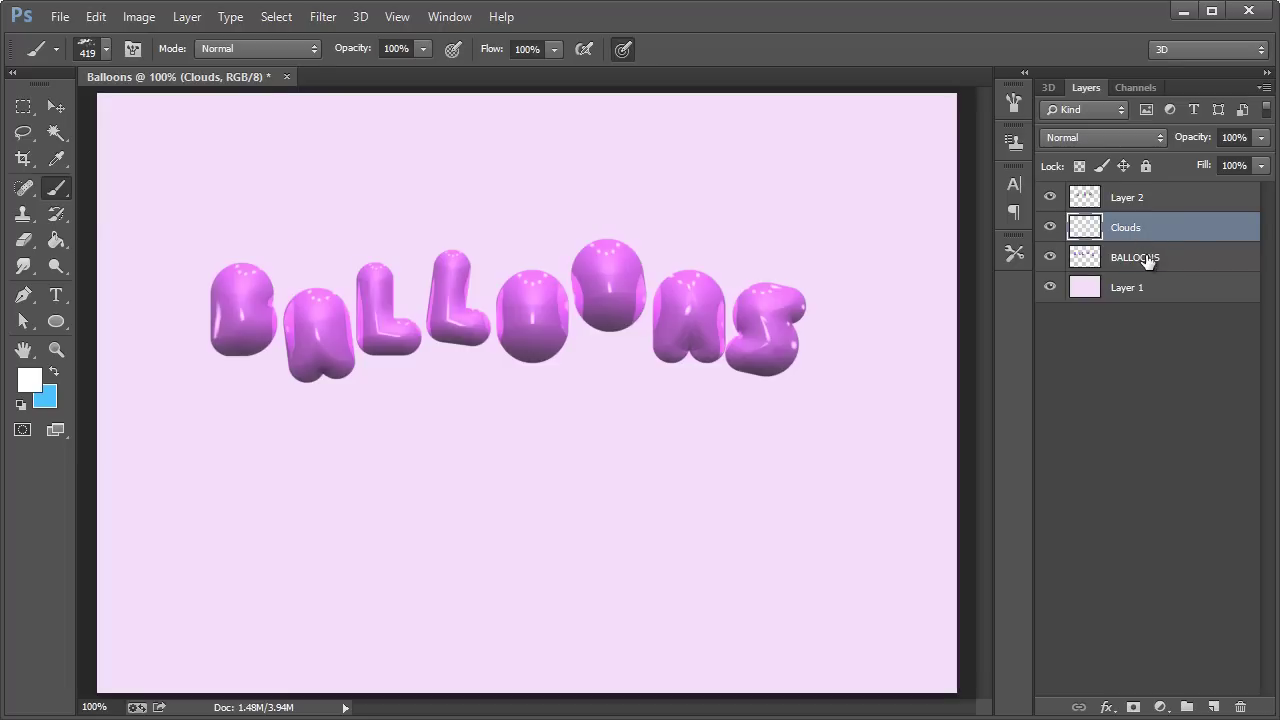
Move BALLOONS to the top of the stack and stamp white clouds behind the letters on Layer 2.
{"action": "mouse_move", "coordinate": [1148, 260]}
{"action": "left_mouse_down"}
{"action": "mouse_move", "coordinate": [1147, 183]}
{"action": "mouse_move", "coordinate": [1143, 300]}
{"action": "left_mouse_up"}
{"action": "left_click", "coordinate": [1130, 199]}
{"action": "left_click", "coordinate": [330, 300]}
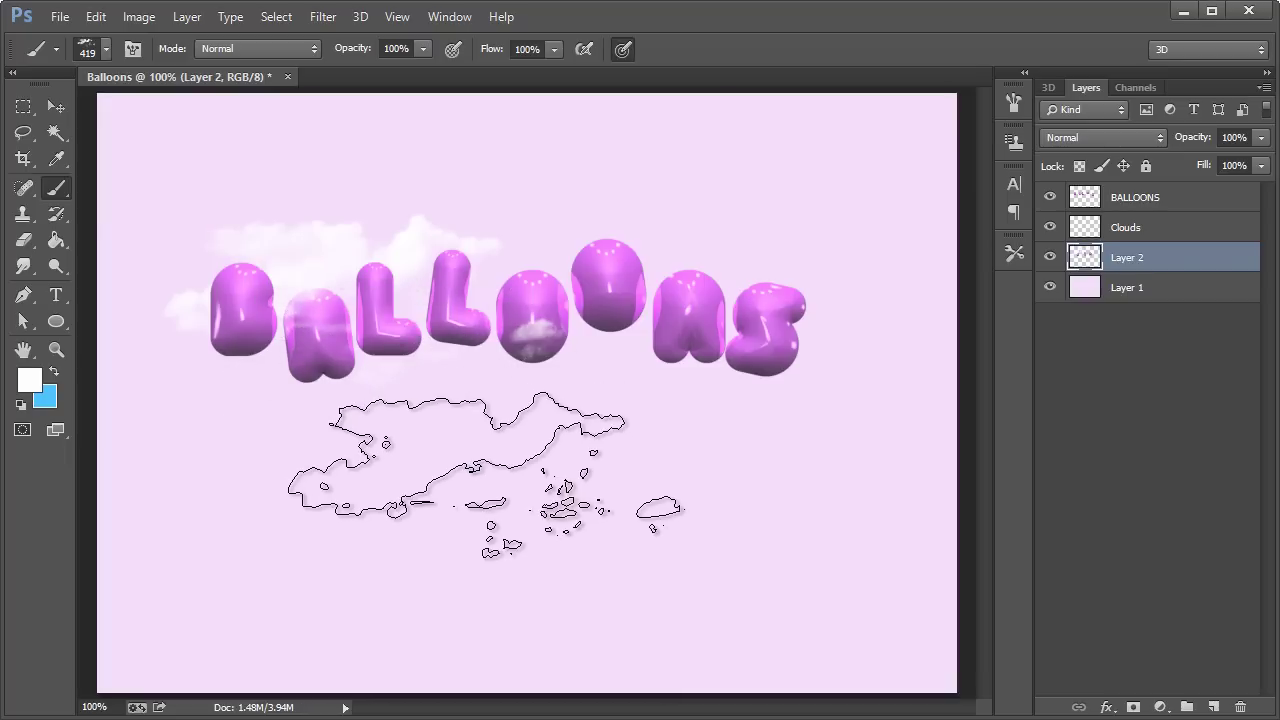
{"action": "key", "text": "ctrl+z"}
{"action": "left_click", "coordinate": [344, 300]}
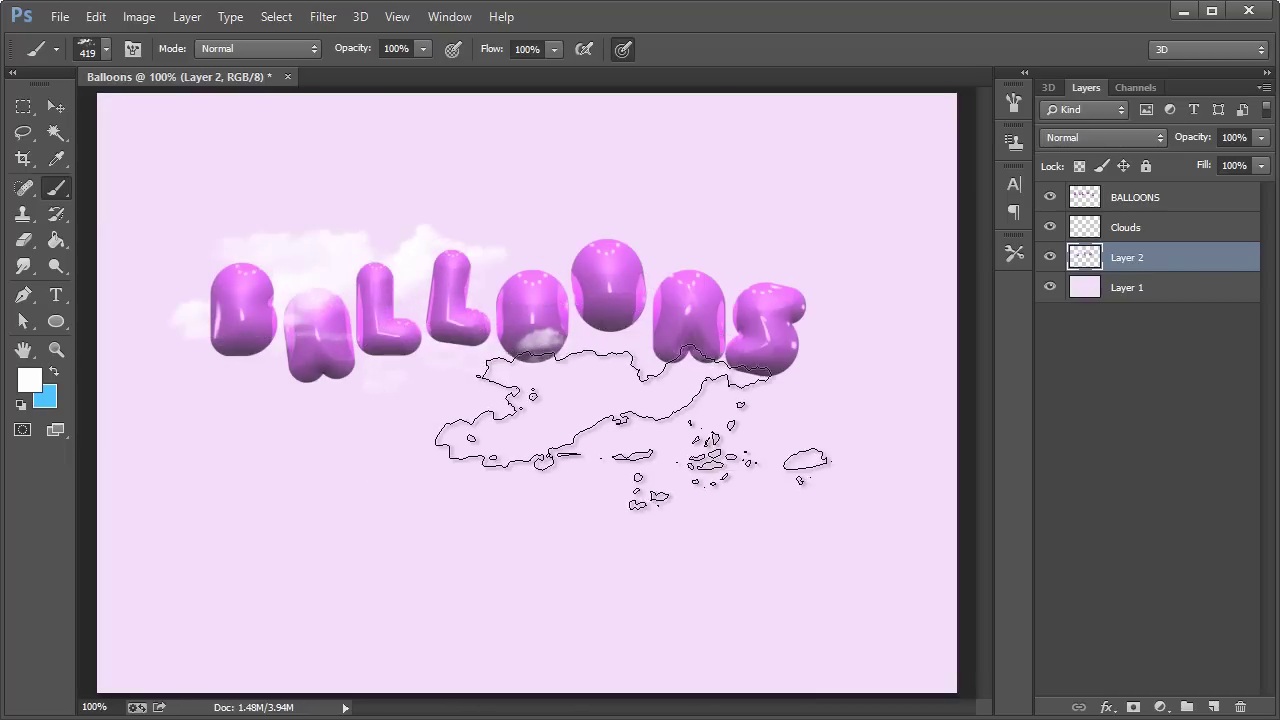
Stamp a cloud over the ONS letters with the 324 brush, then a large 1081-brush cloud lower down.
{"action": "left_click", "coordinate": [105, 49]}
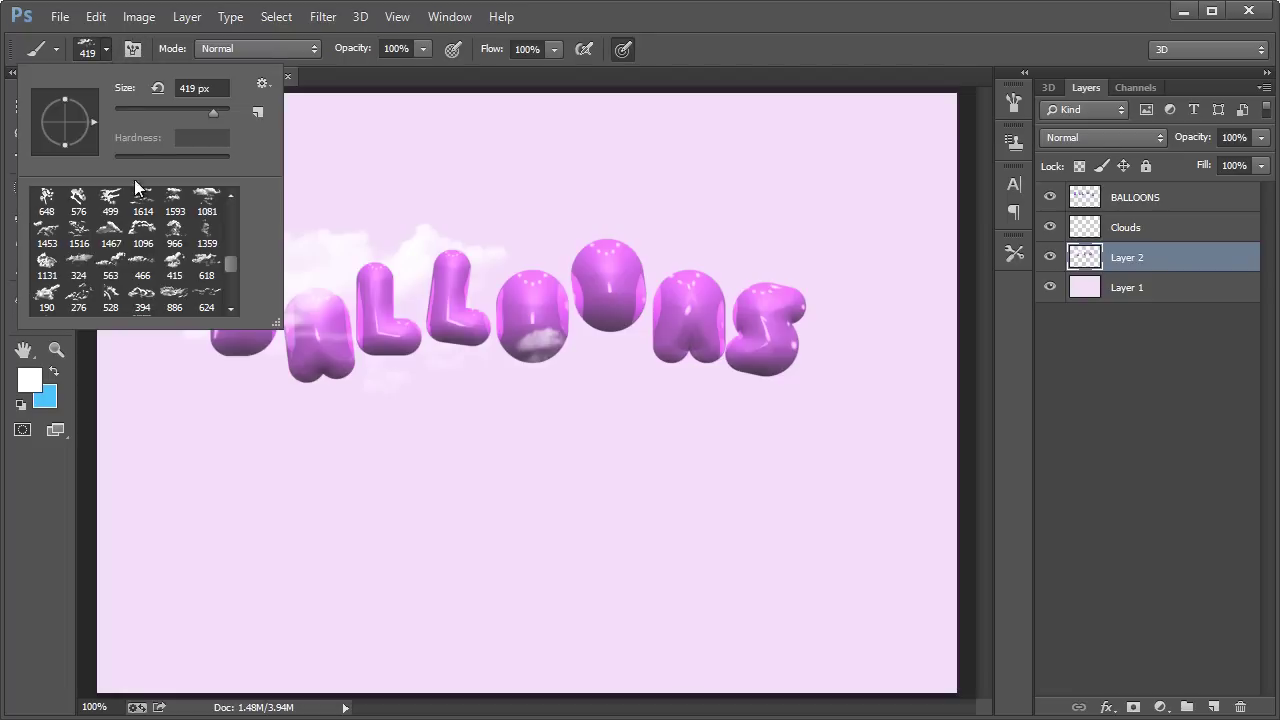
{"action": "left_click", "coordinate": [80, 268]}
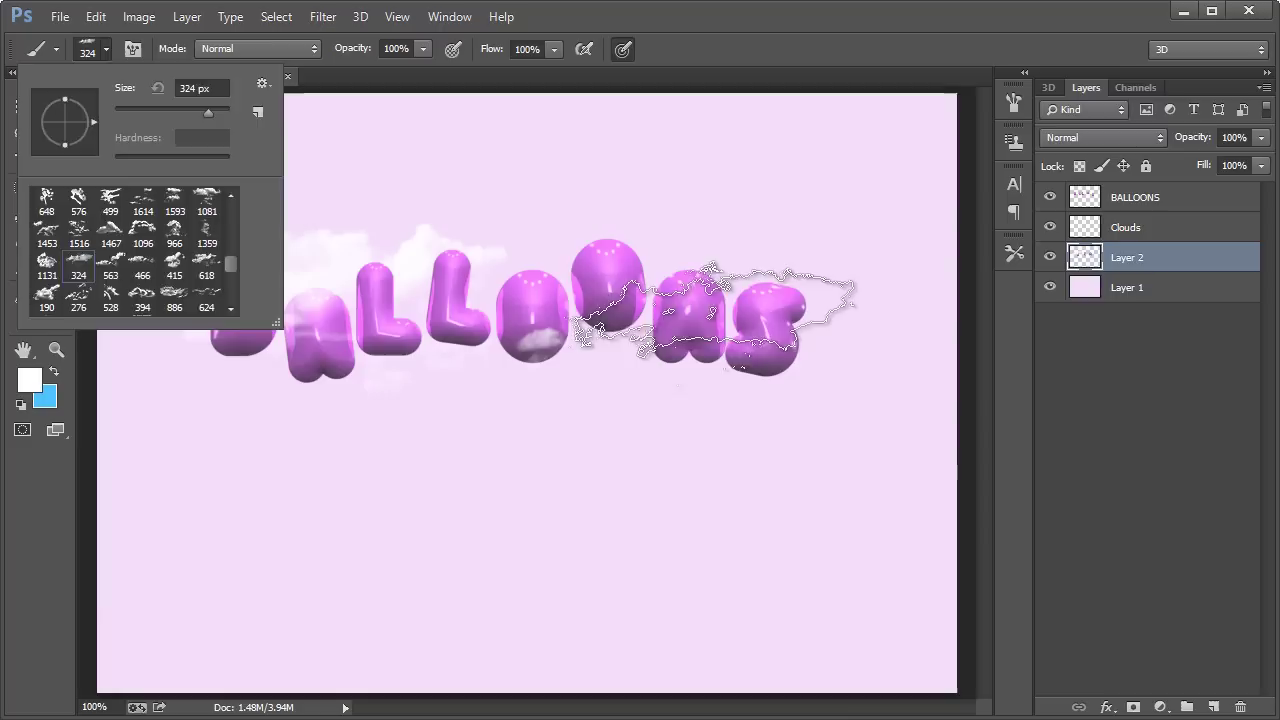
{"action": "left_click", "coordinate": [712, 305]}
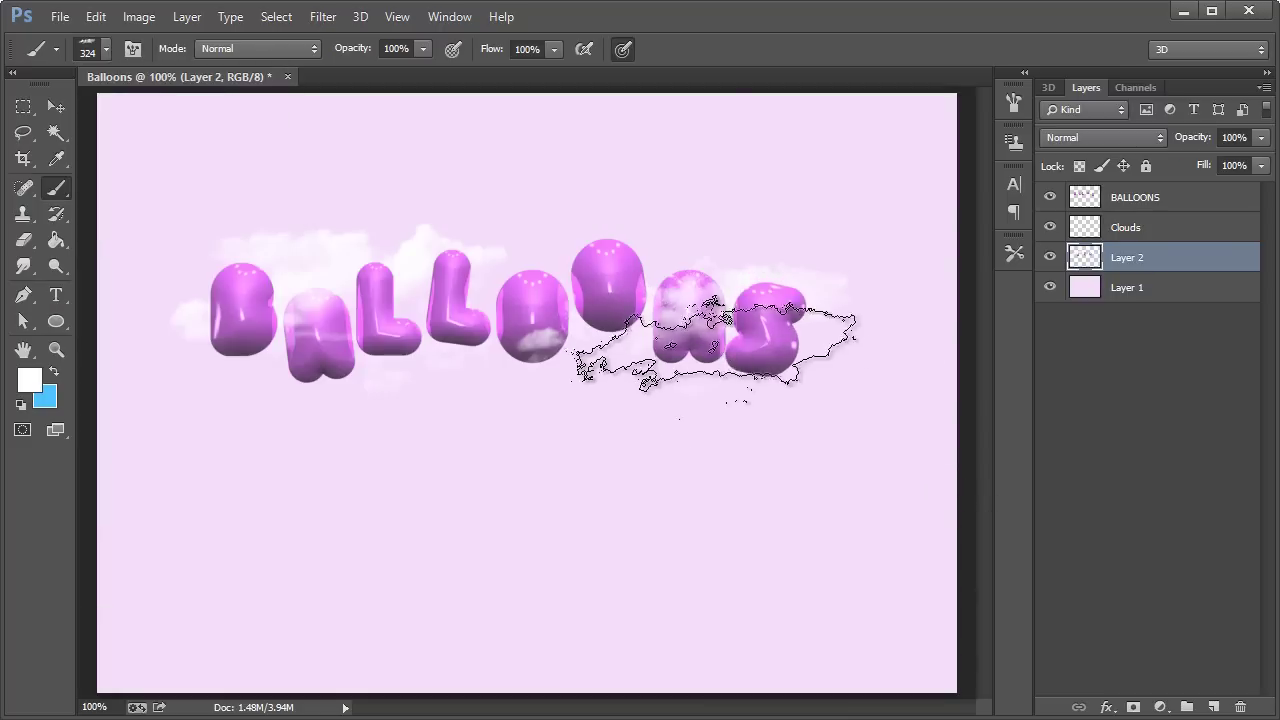
{"action": "left_click", "coordinate": [104, 50]}
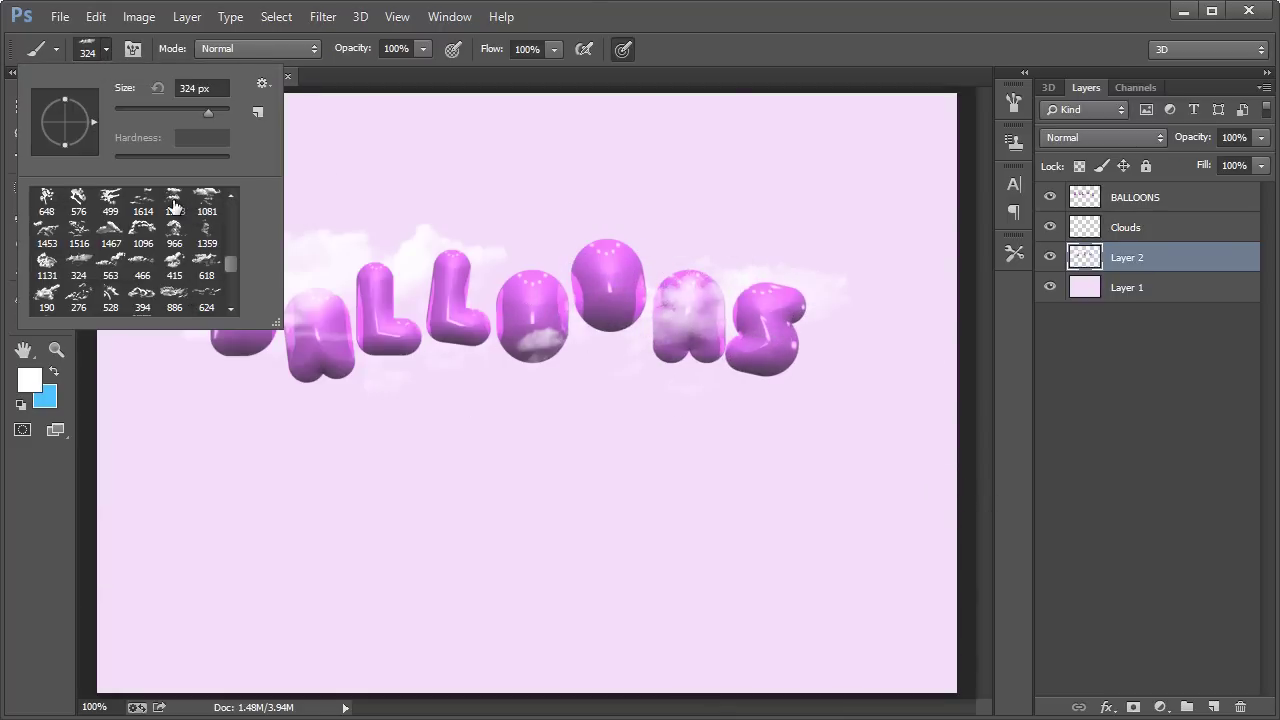
{"action": "left_click", "coordinate": [207, 200]}
{"action": "left_click", "coordinate": [527, 390]}
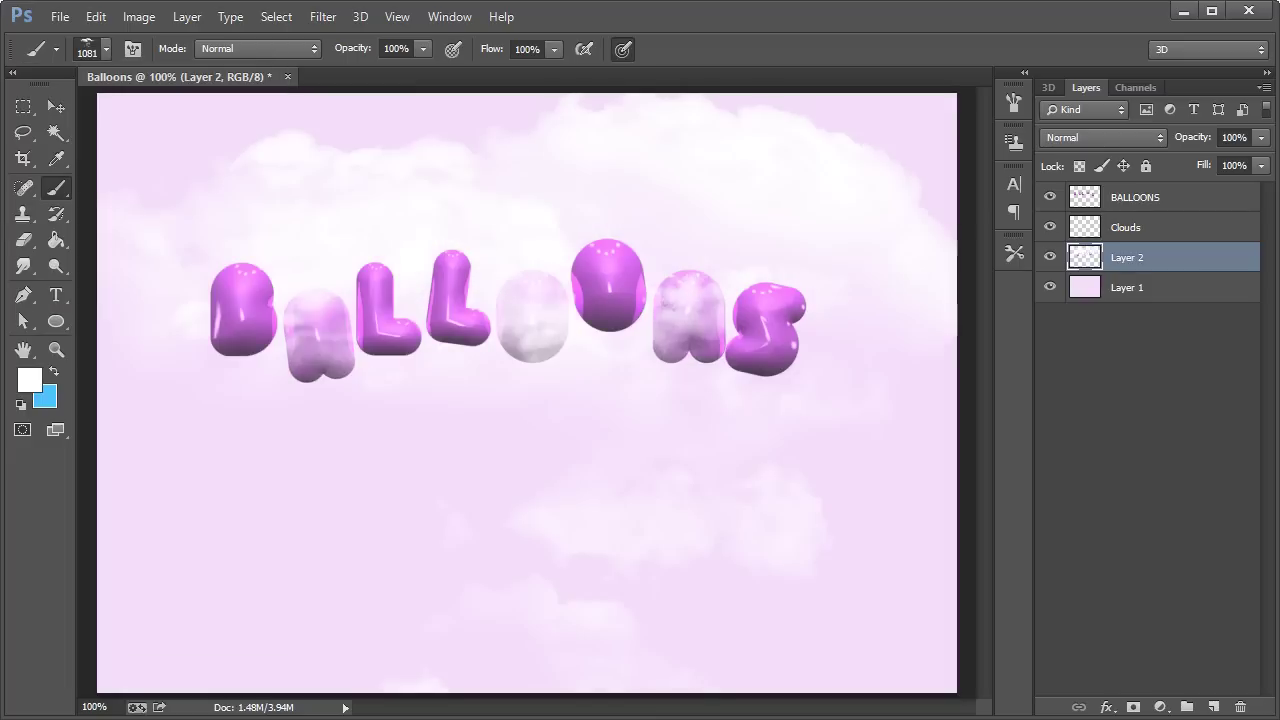
{"action": "key", "text": "ctrl+z"}
{"action": "left_click", "coordinate": [667, 583]}
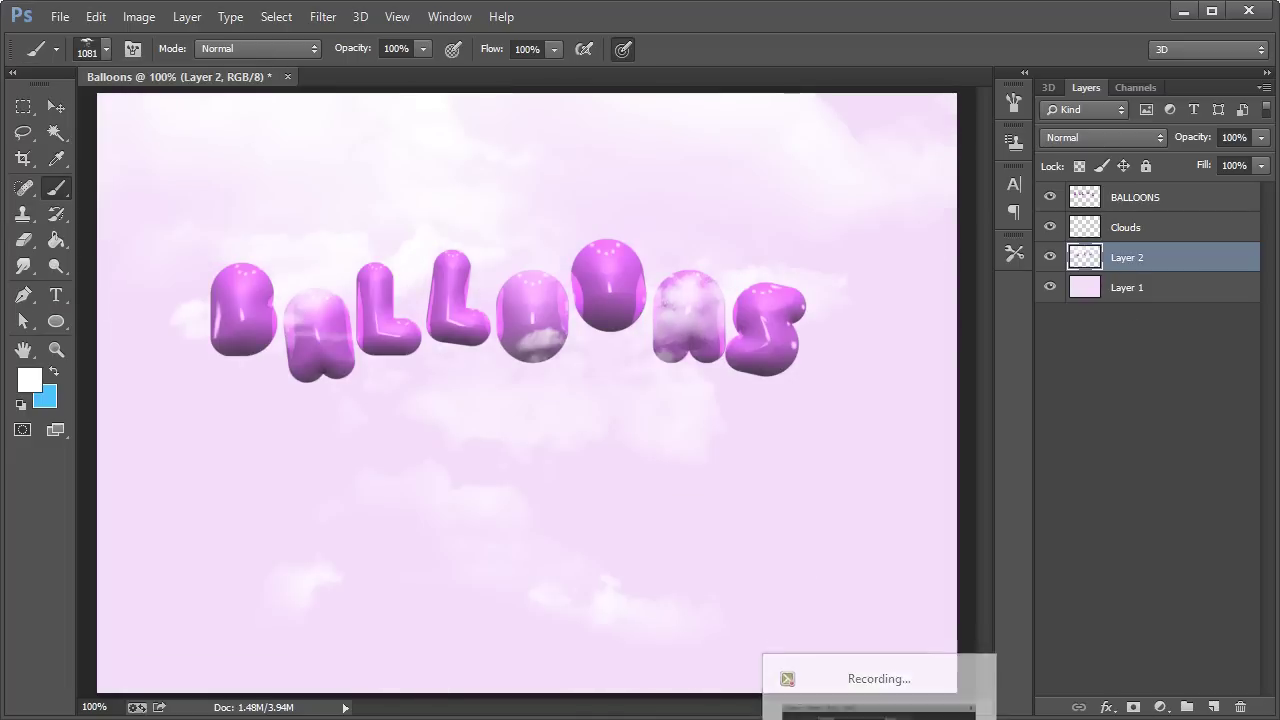
Erase the small cloud stamp near the bottom and the faint patch below the letters.
{"action": "left_click", "coordinate": [56, 107]}
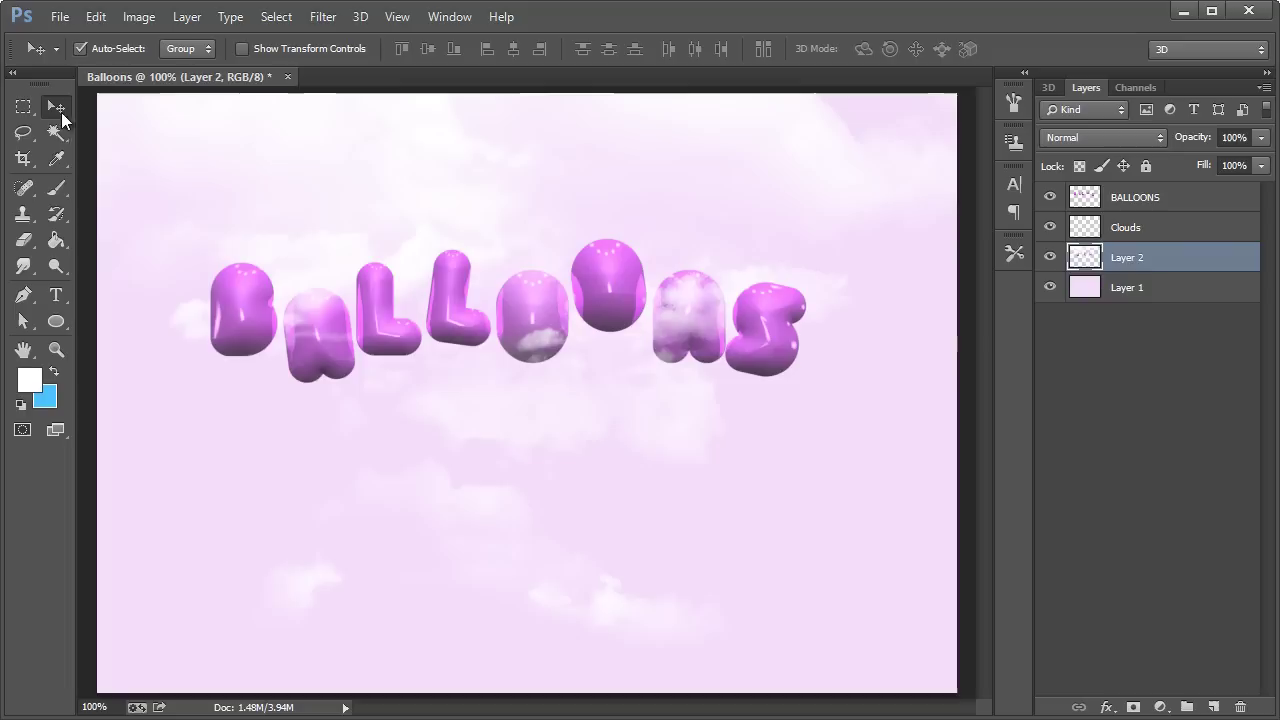
{"action": "left_click", "coordinate": [23, 240]}
{"action": "left_click", "coordinate": [642, 616]}
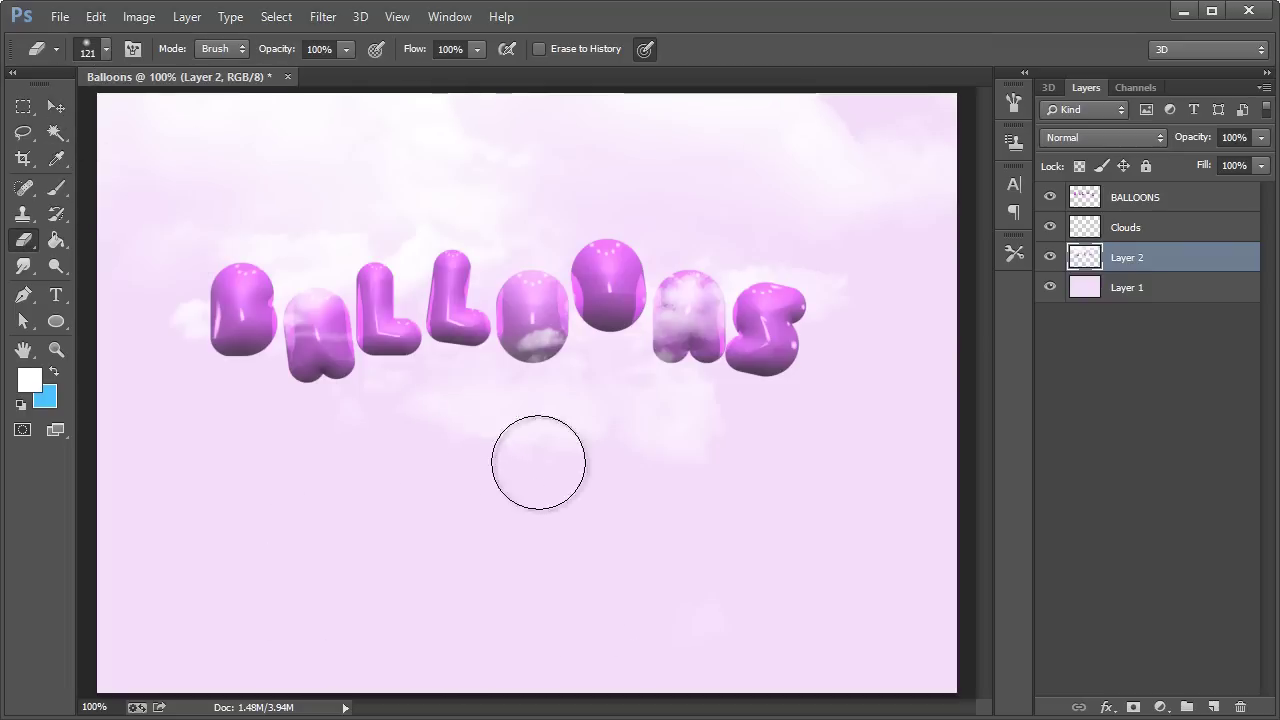
{"action": "left_click_drag", "start_coordinate": [703, 457], "coordinate": [747, 457]}
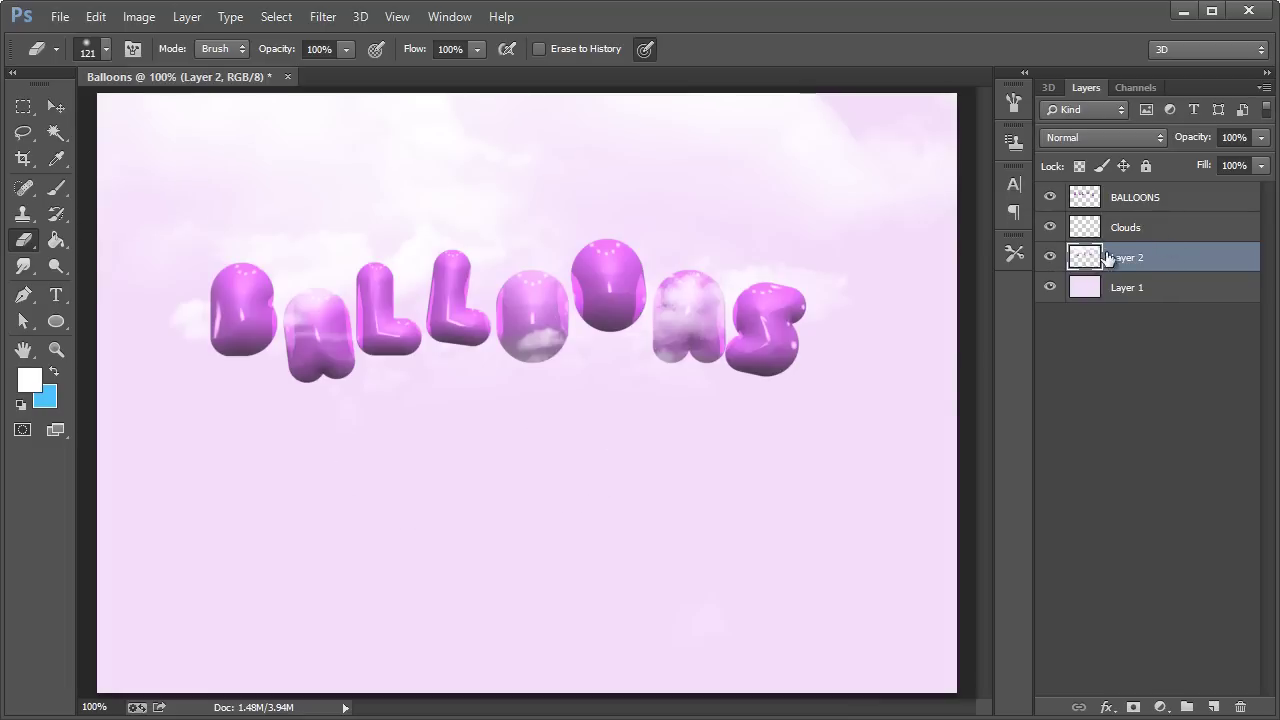
Toggle Layer 2's visibility to compare, then select the Clouds layer with the Brush tool.
{"action": "left_click", "coordinate": [1049, 257]}
{"action": "left_click", "coordinate": [1049, 257]}
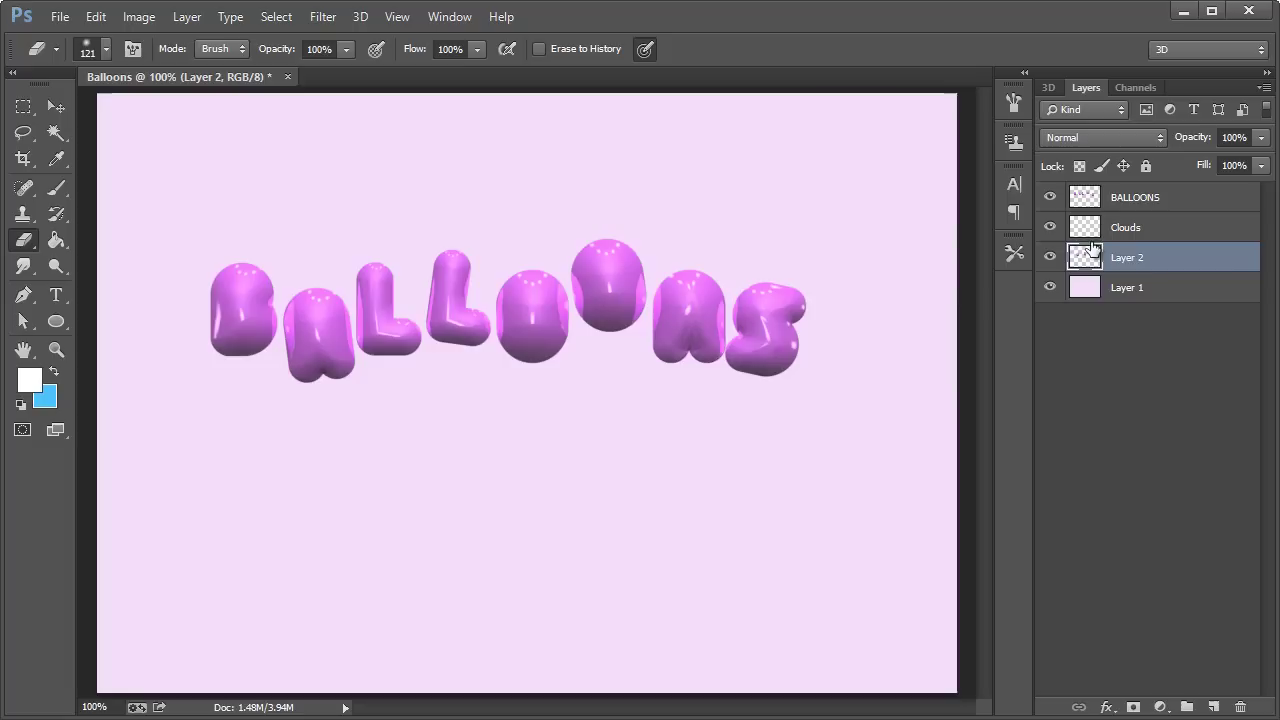
{"action": "left_click", "coordinate": [1122, 229]}
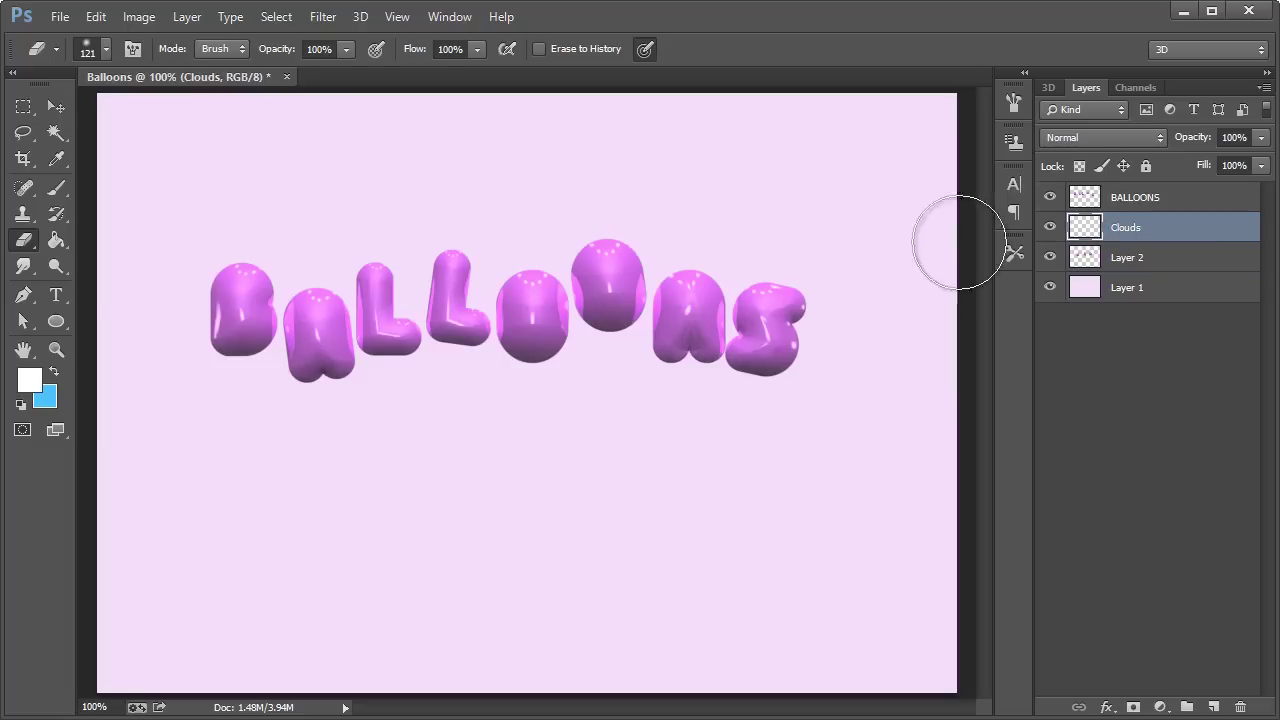
{"action": "left_click", "coordinate": [56, 187]}
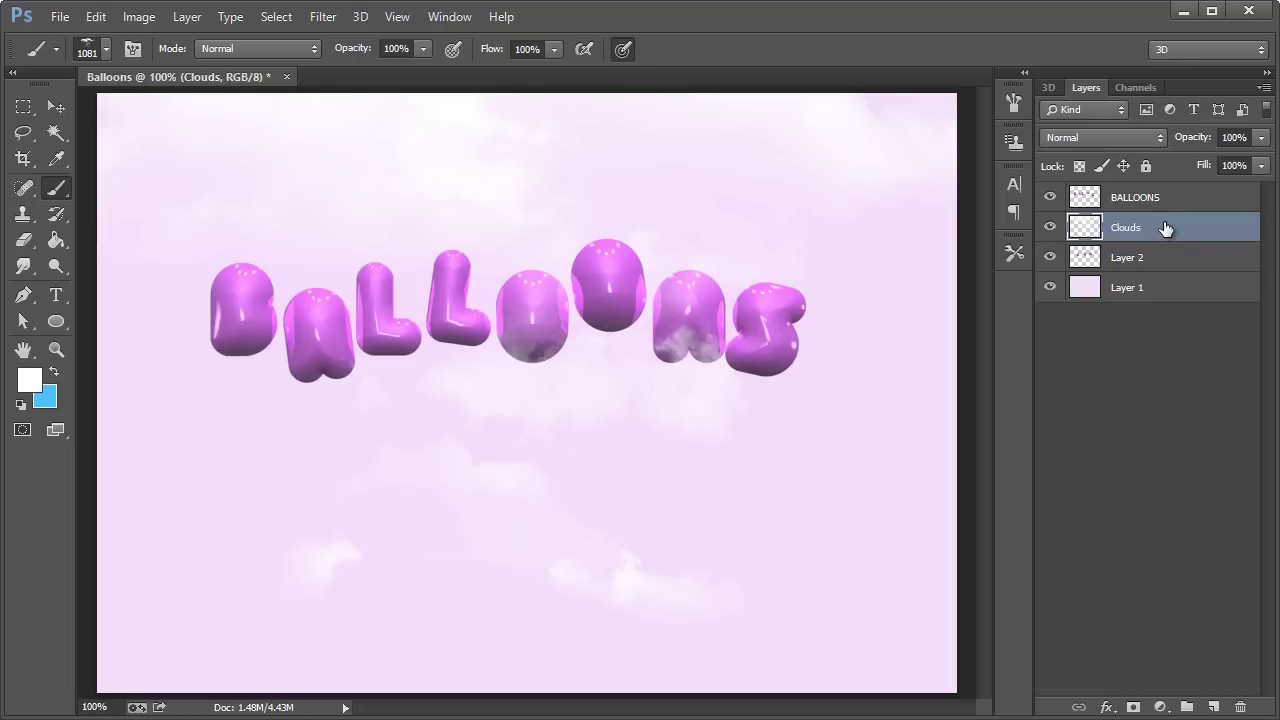
Add a new empty layer and choose the 1467 cloud brush with an adjusted size.
{"action": "key", "text": "ctrl+shift+alt+n"}
{"action": "left_click", "coordinate": [88, 55]}
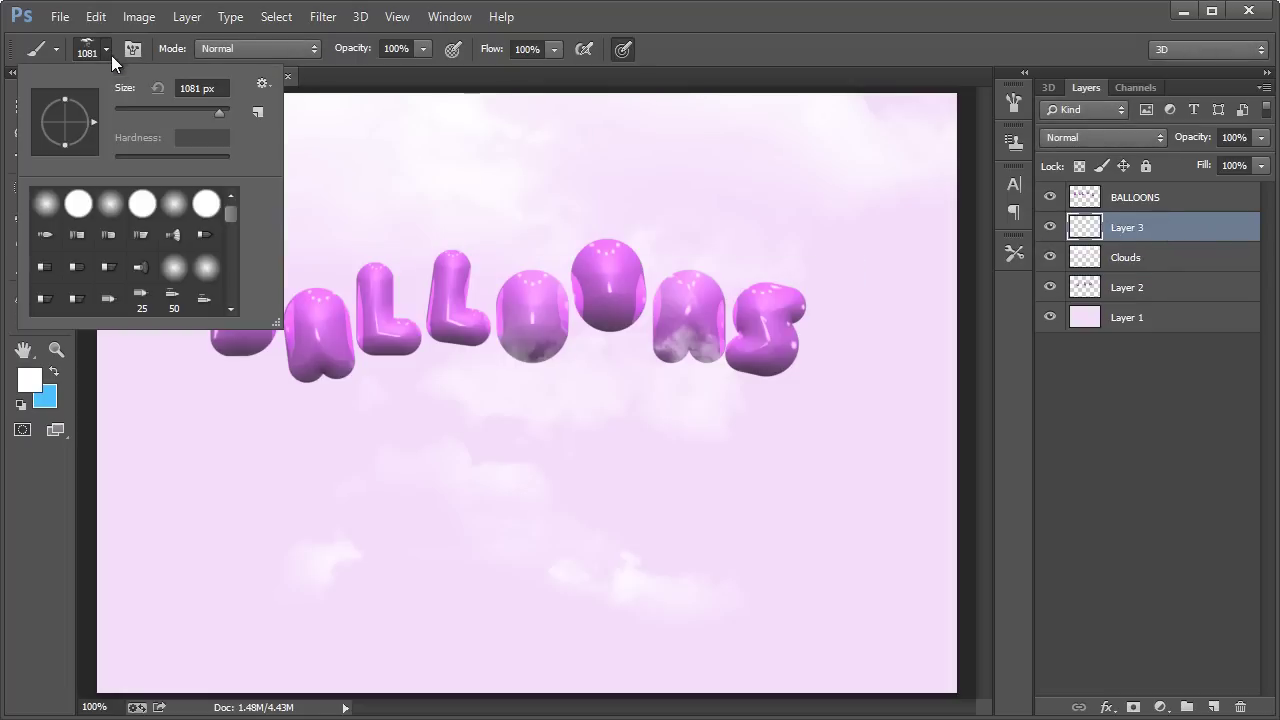
{"action": "left_click_drag", "start_coordinate": [230, 214], "coordinate": [231, 266]}
{"action": "left_click", "coordinate": [110, 206]}
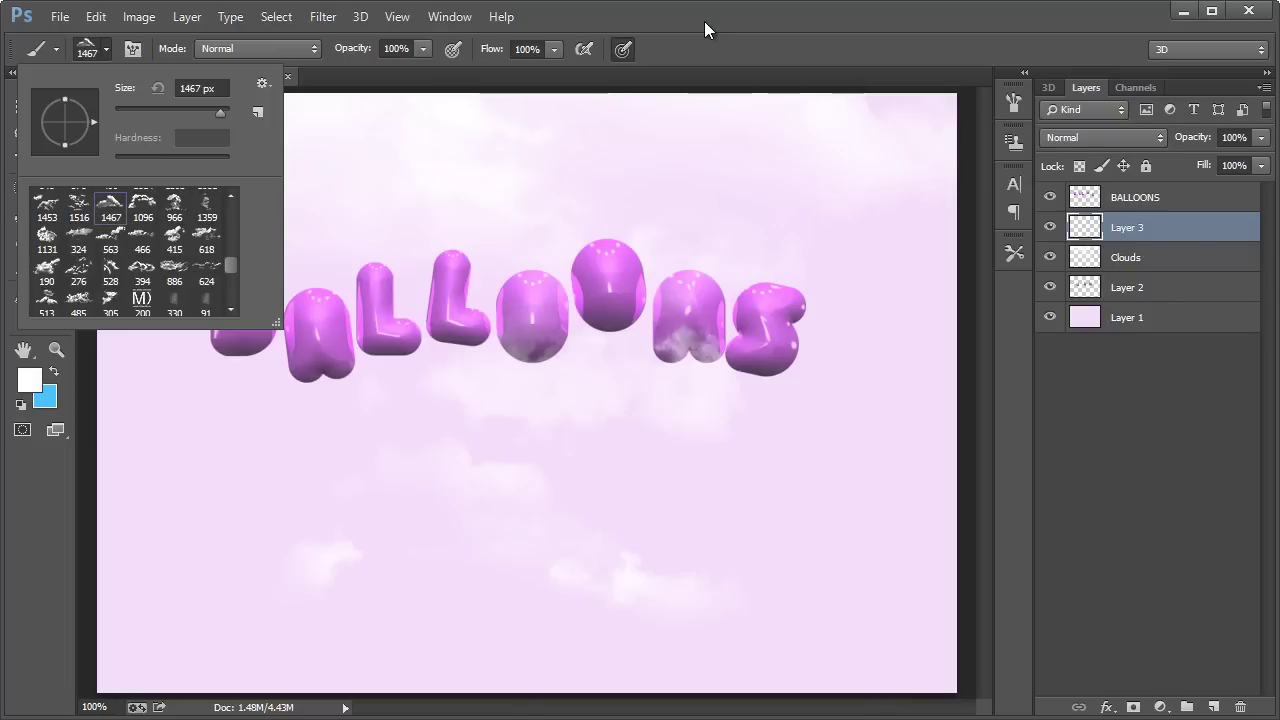
{"action": "left_click", "coordinate": [181, 116]}
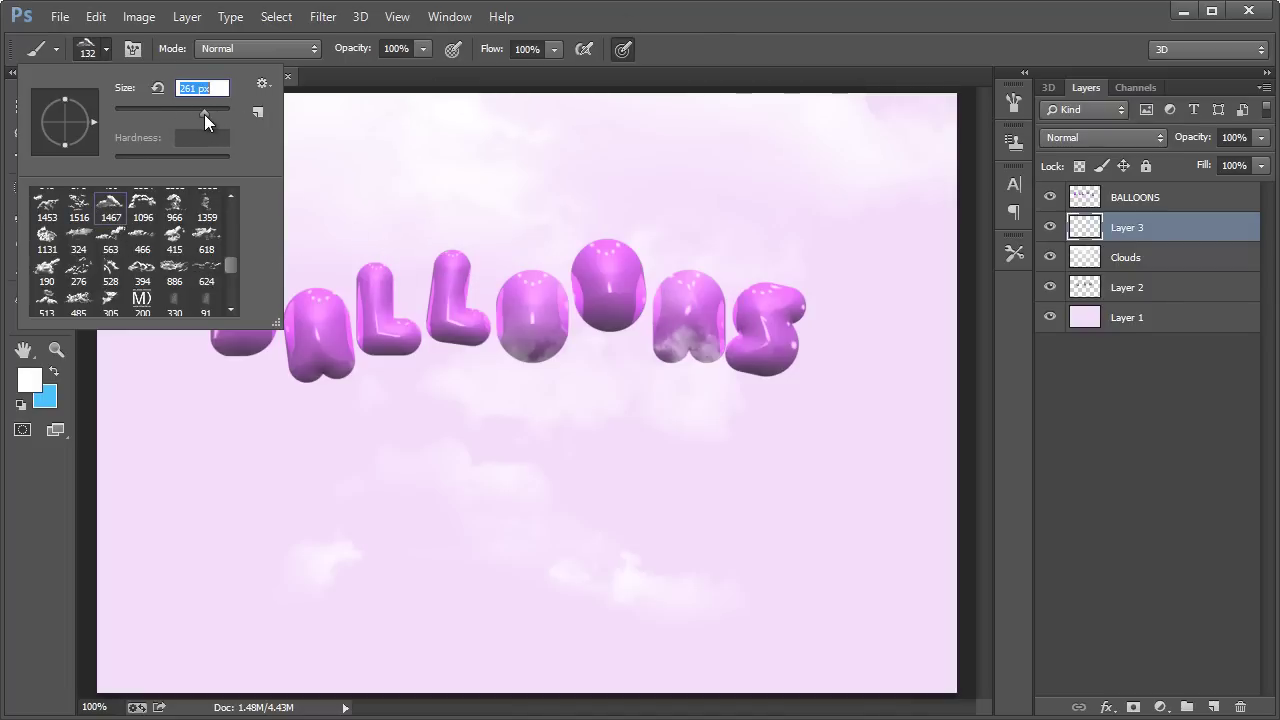
{"action": "key", "text": "Return"}
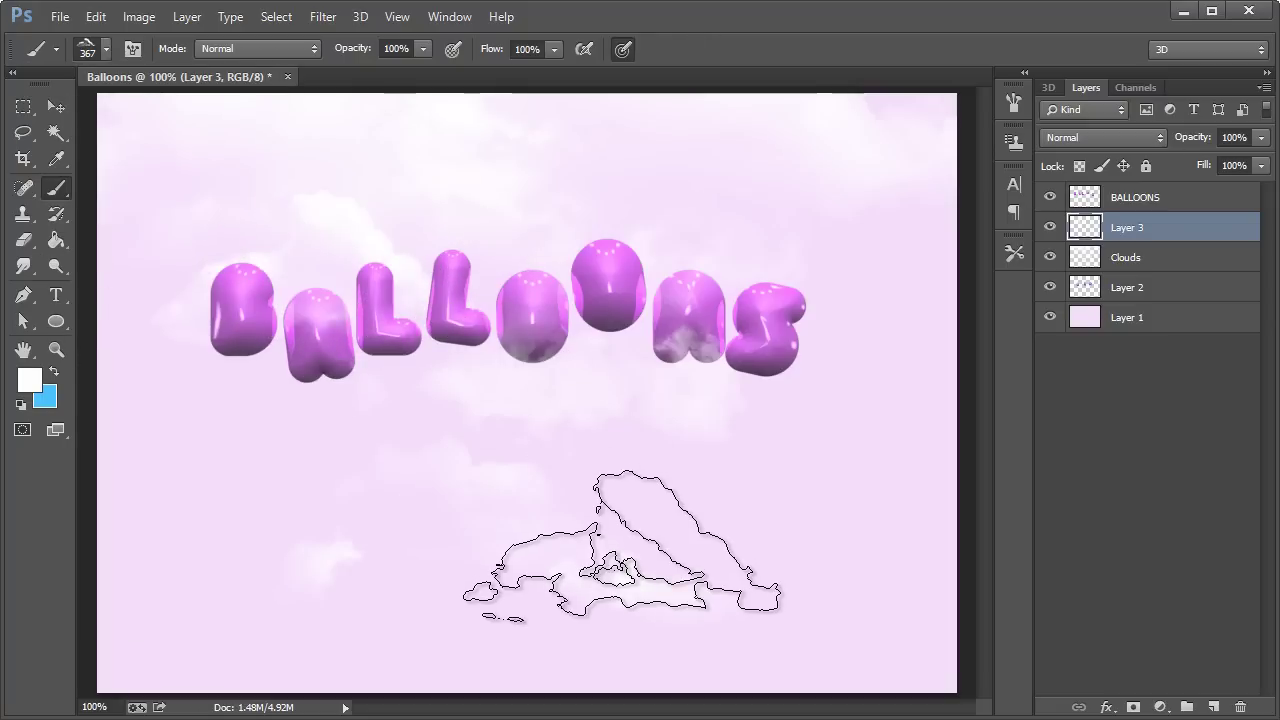
Switch to the 1096 cloud brush at 472 px and stamp a large cloud around the letters on another new layer.
{"action": "left_click", "coordinate": [107, 45]}
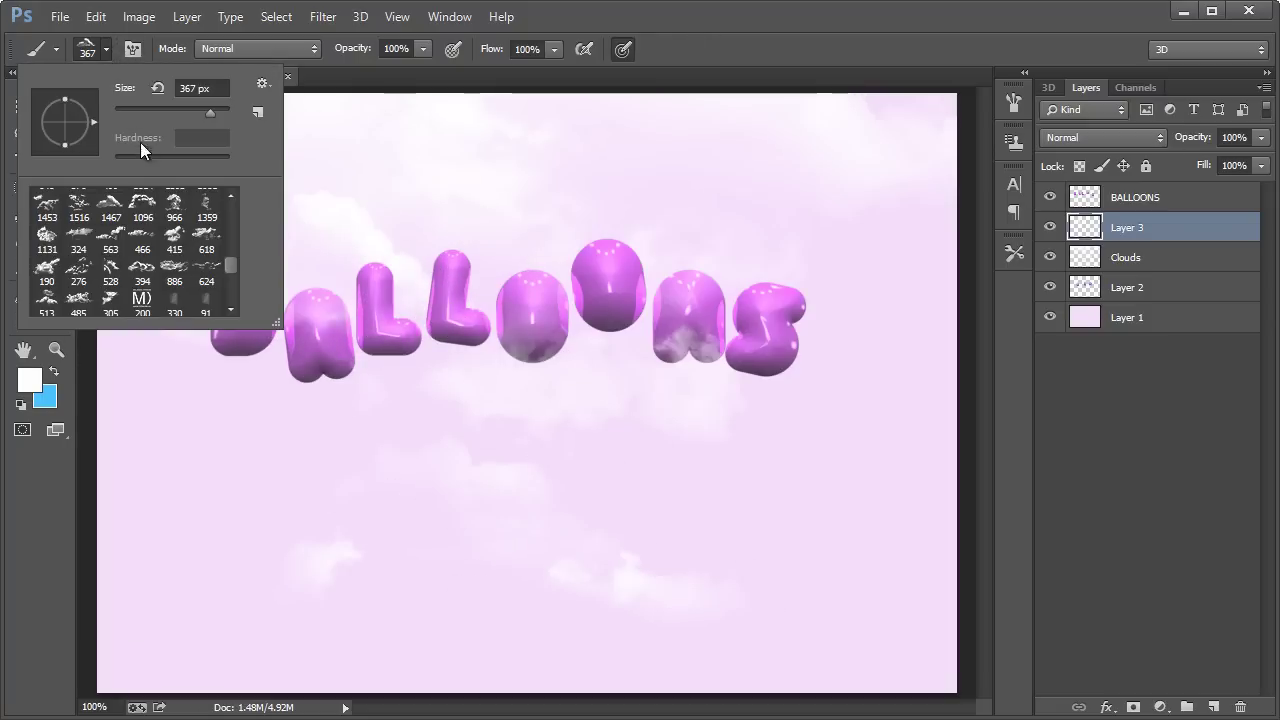
{"action": "left_click", "coordinate": [142, 205]}
{"action": "mouse_move", "coordinate": [219, 112]}
{"action": "left_mouse_down"}
{"action": "mouse_move", "coordinate": [186, 110]}
{"action": "mouse_move", "coordinate": [216, 110]}
{"action": "left_mouse_up"}
{"action": "left_click", "coordinate": [928, 73]}
{"action": "key", "text": "ctrl+shift+alt+n"}
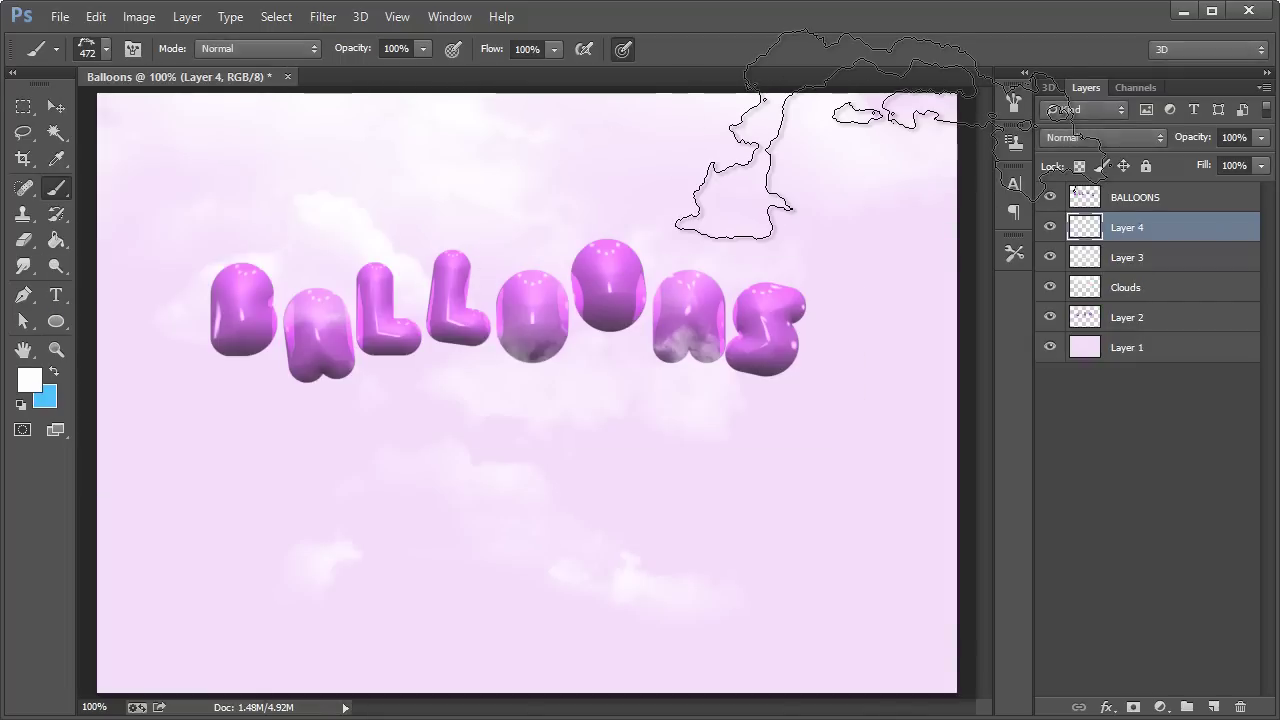
{"action": "left_click", "coordinate": [688, 318]}
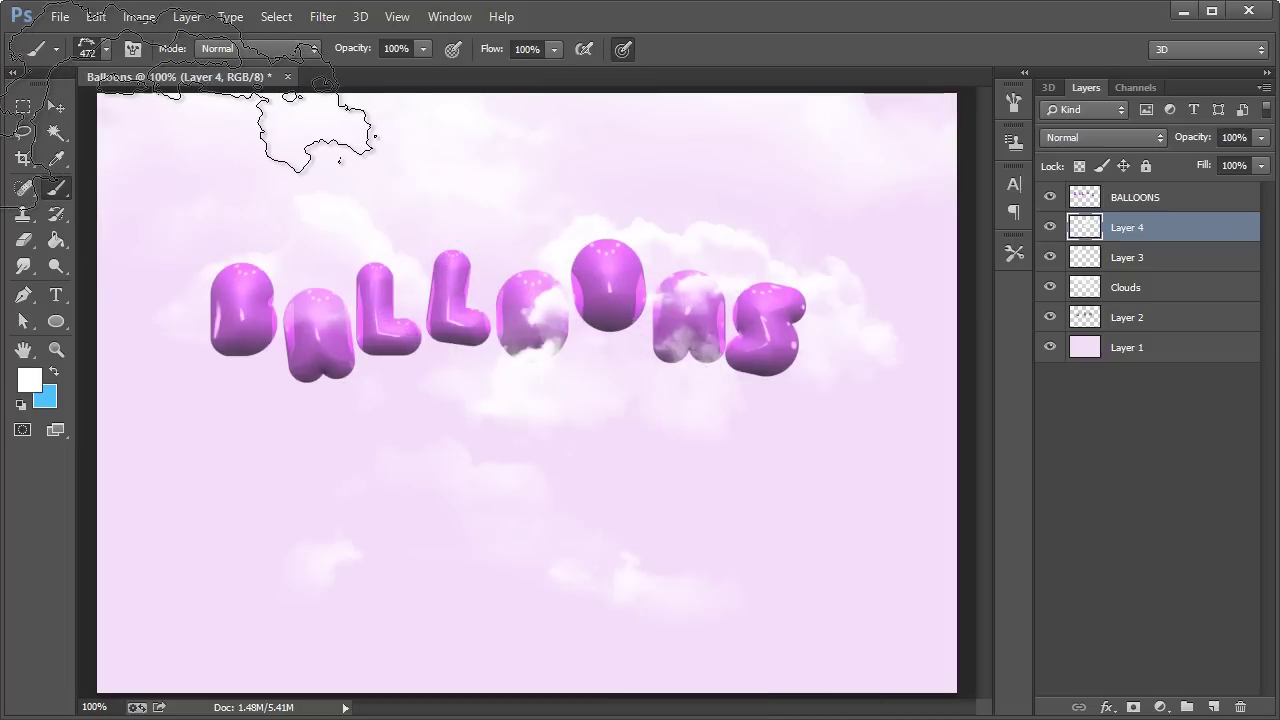
{"action": "left_click", "coordinate": [56, 110]}
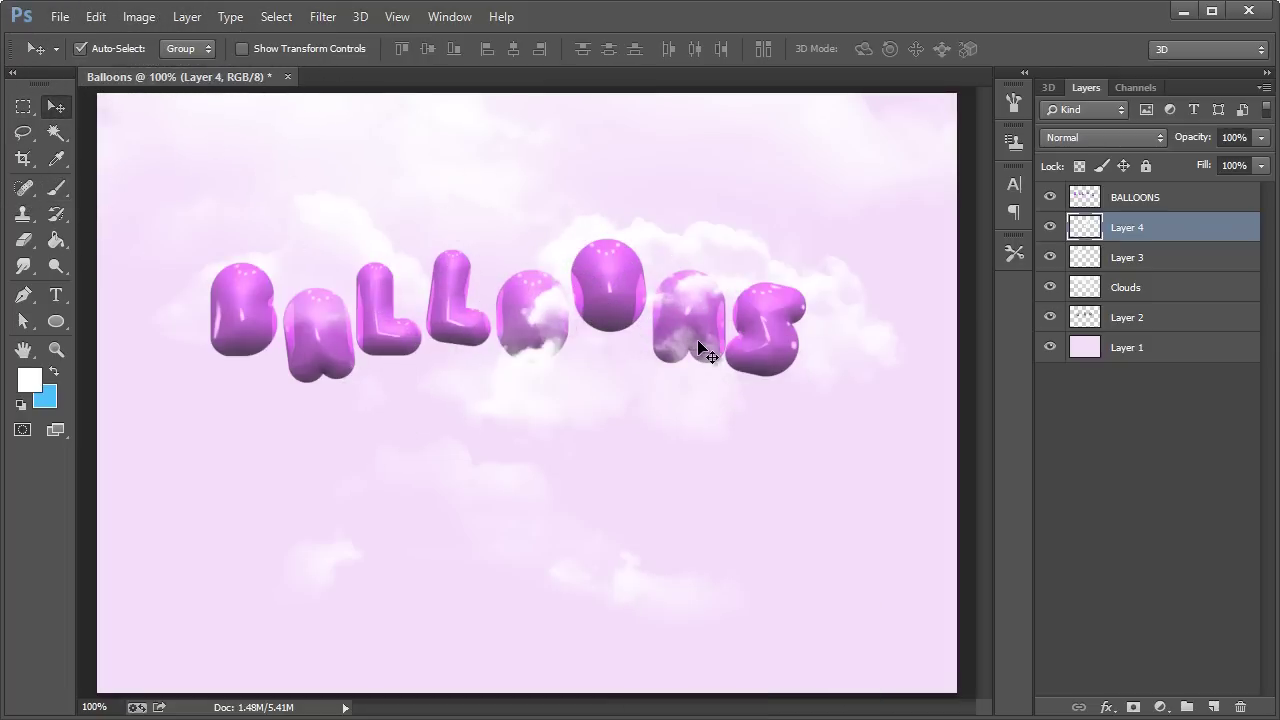
Select Layer 1 and set up the Gradient Tool with the Foreground to Transparent preset.
{"action": "left_click", "coordinate": [1130, 350]}
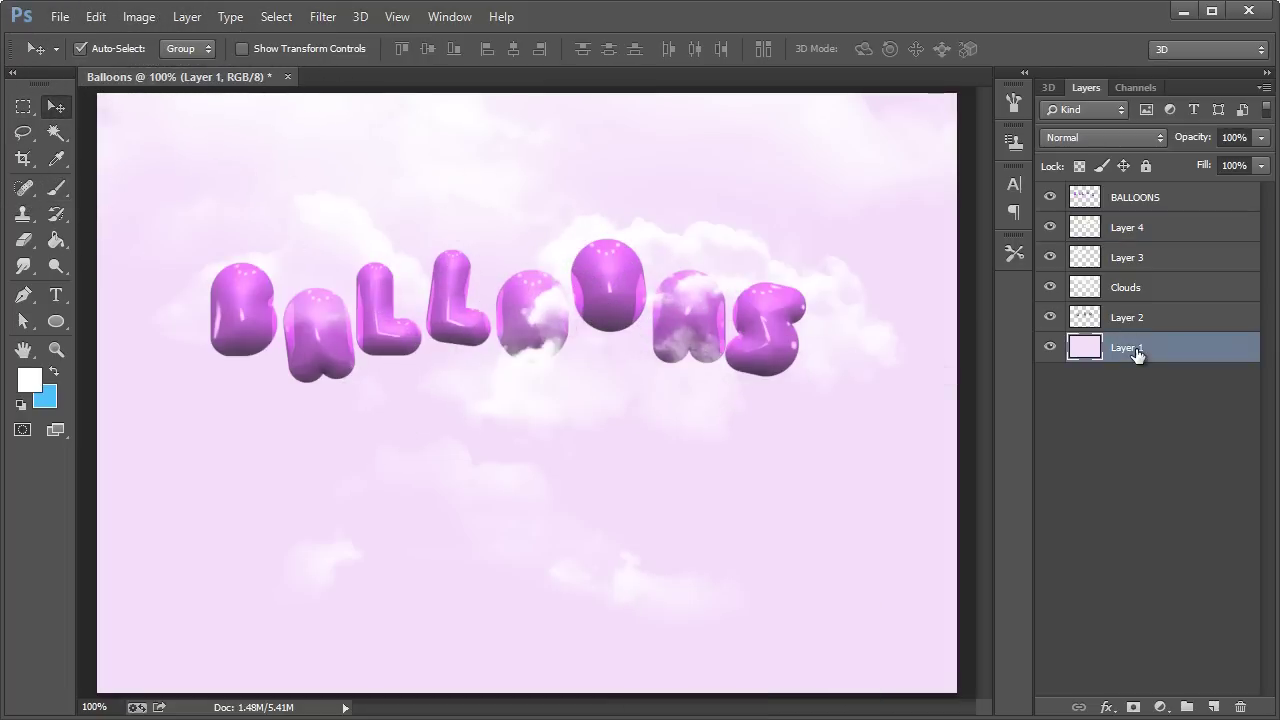
{"action": "left_click", "coordinate": [55, 240]}
{"action": "right_click", "coordinate": [55, 240]}
{"action": "left_click", "coordinate": [79, 235]}
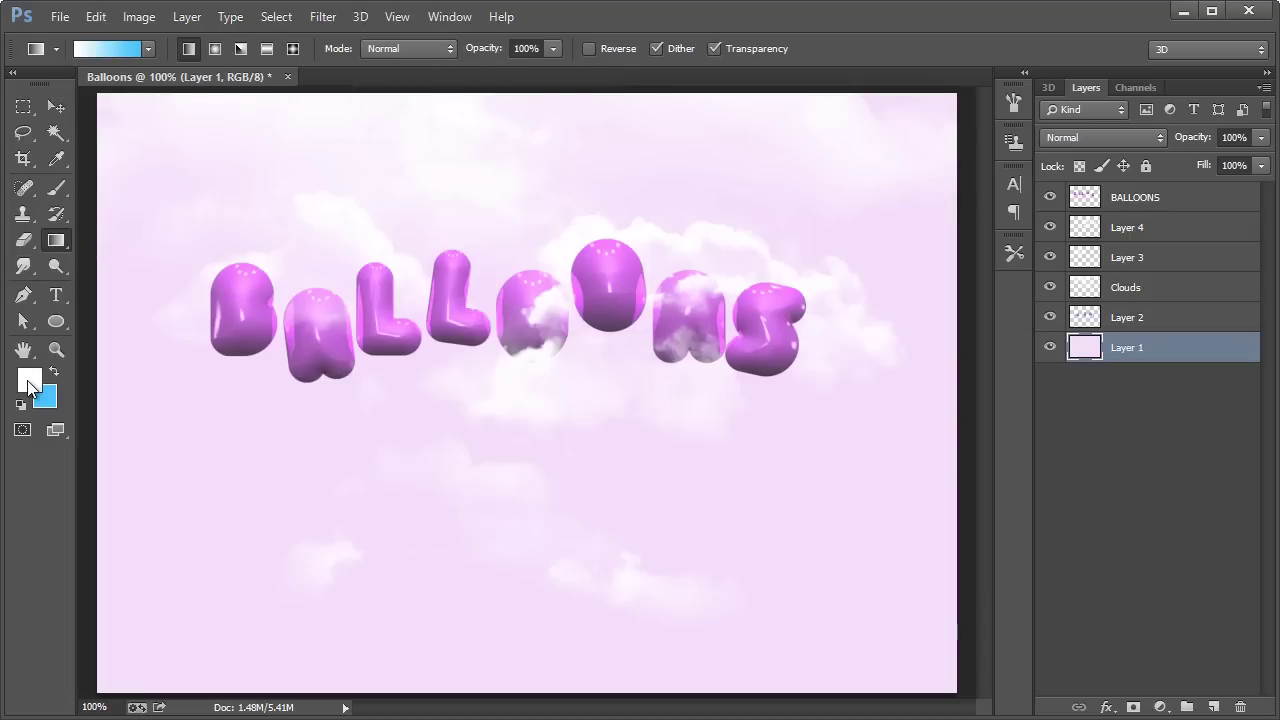
{"action": "left_click", "coordinate": [29, 379]}
{"action": "left_click", "coordinate": [896, 359]}
{"action": "left_click", "coordinate": [148, 48]}
{"action": "left_click", "coordinate": [79, 88]}
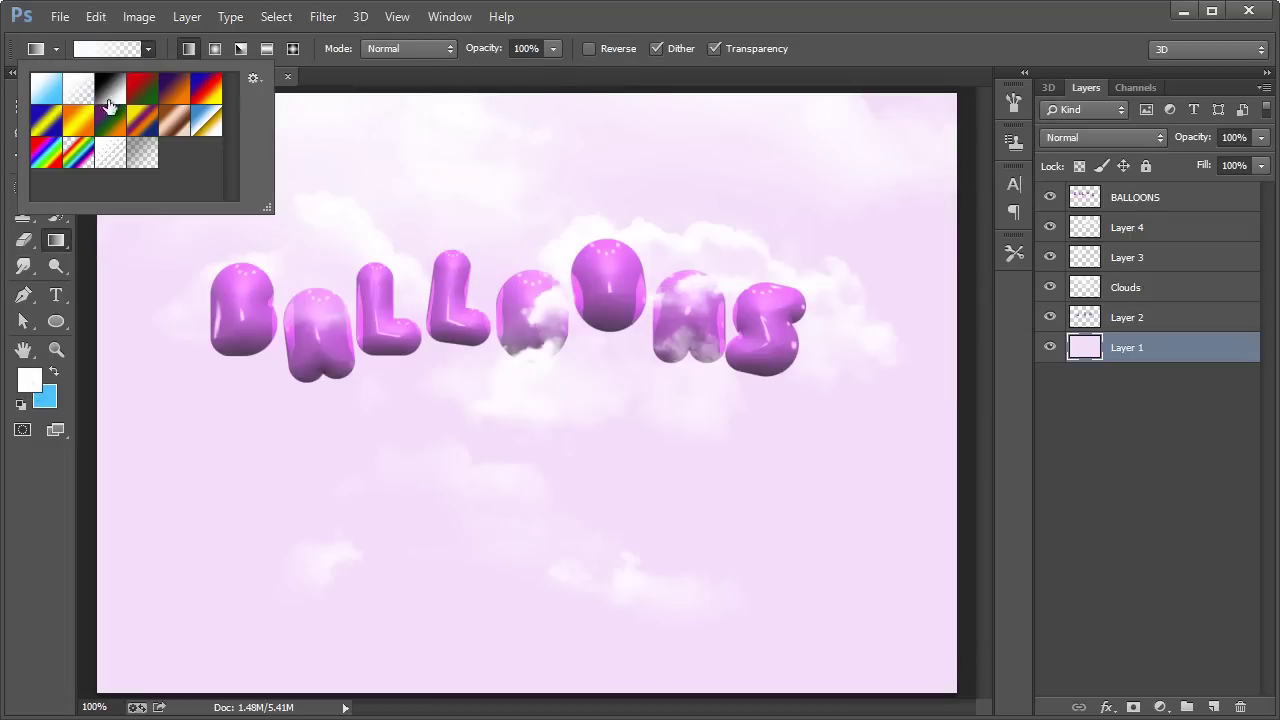
{"action": "left_click", "coordinate": [563, 156]}
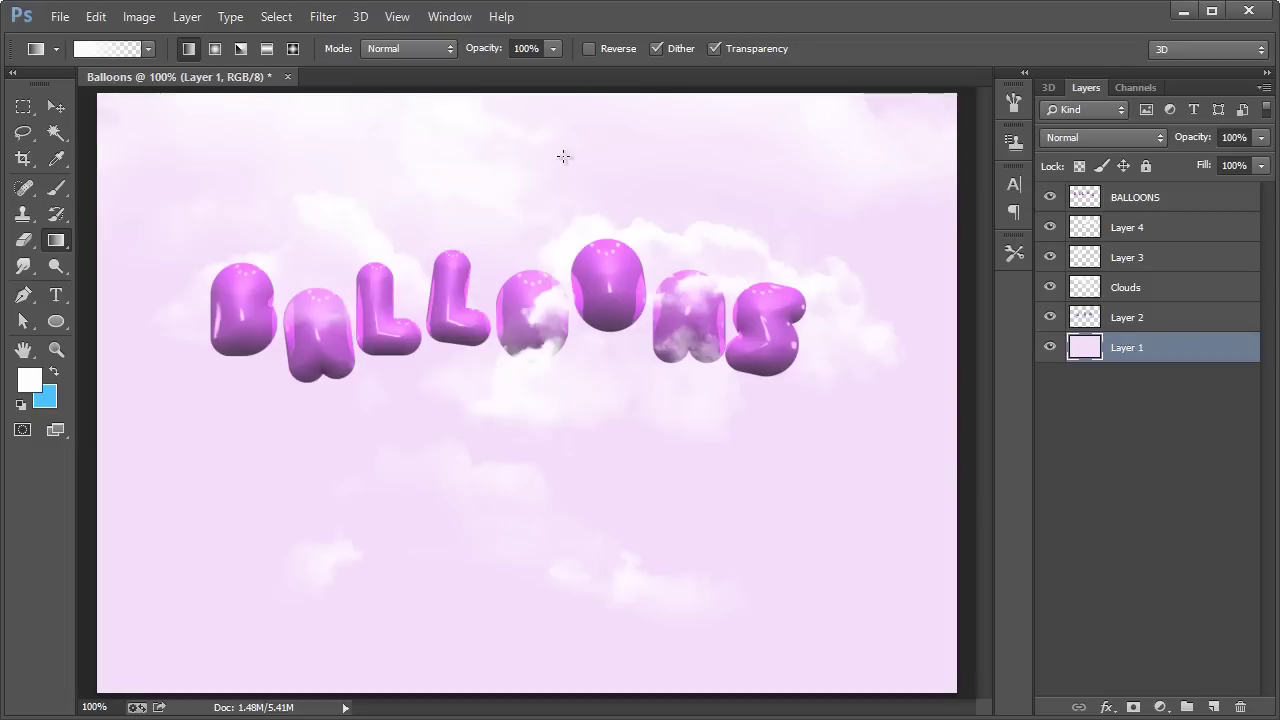
Set the foreground colour to the muted pink-purple #d7b7db.
{"action": "left_click", "coordinate": [29, 379]}
{"action": "left_click_drag", "start_coordinate": [482, 412], "coordinate": [446, 409]}
{"action": "left_click", "coordinate": [278, 578]}
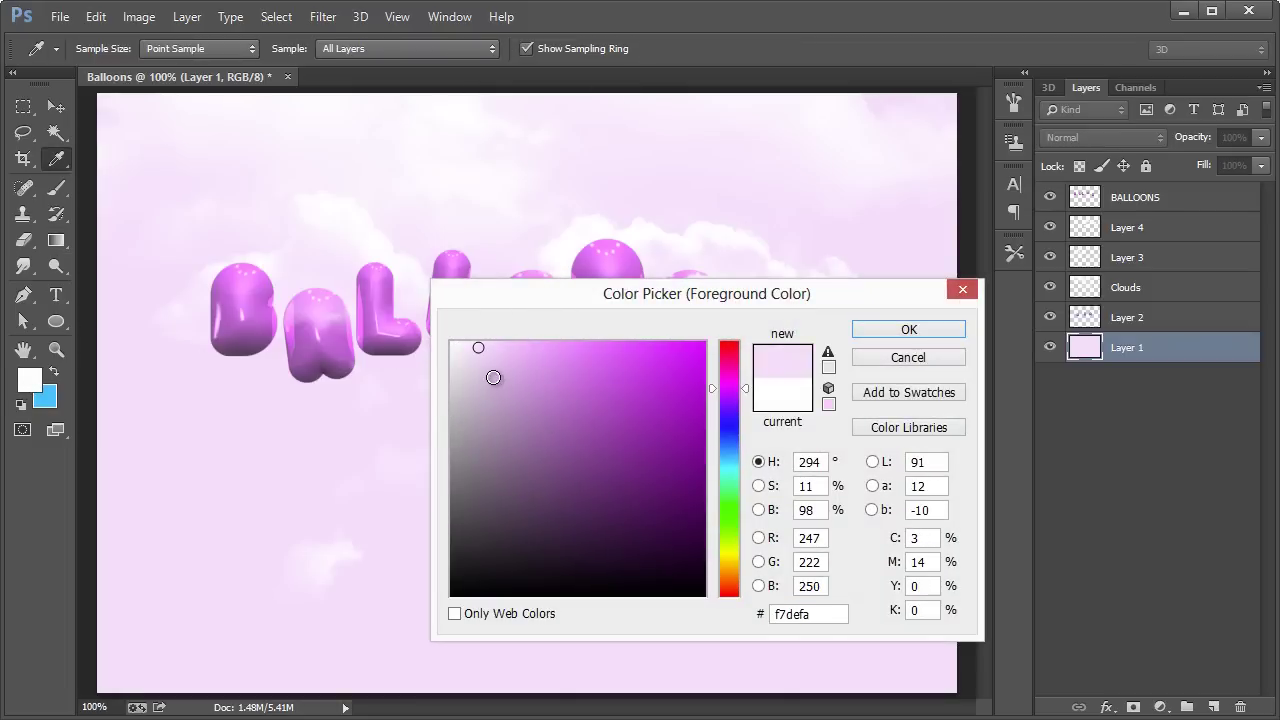
{"action": "left_click_drag", "start_coordinate": [491, 371], "coordinate": [492, 377]}
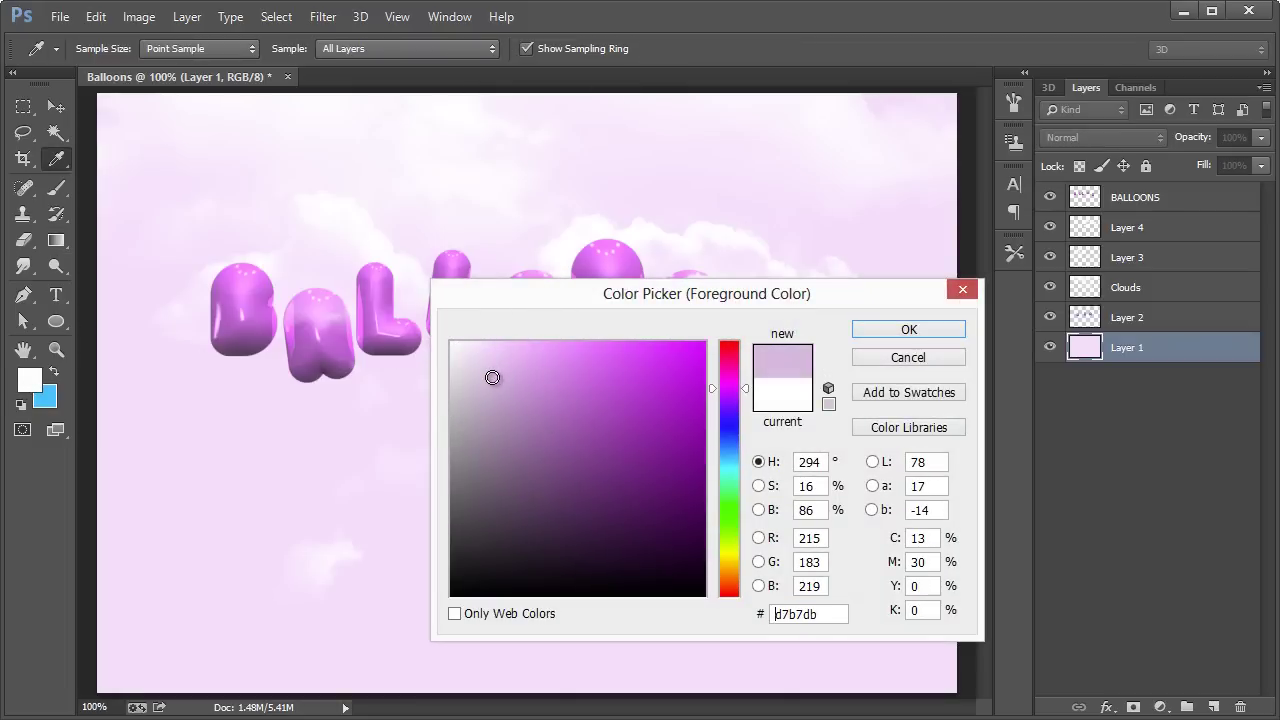
{"action": "left_click", "coordinate": [940, 333]}
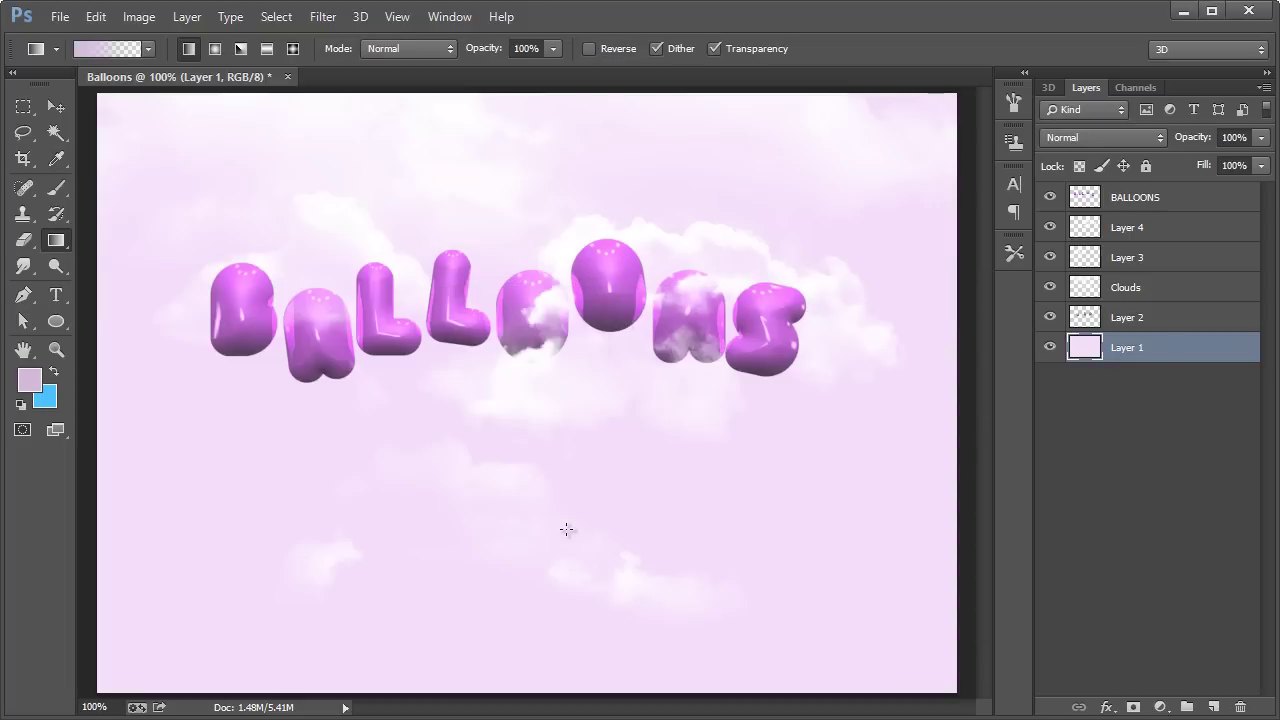
Create Layer 5 and draw a gradient from the top that darkens the upper sky.
{"action": "key", "text": "ctrl+shift+n"}
{"action": "key", "text": "Return"}
{"action": "left_click_drag", "start_coordinate": [487, 591], "coordinate": [493, 257]}
{"action": "key", "text": "ctrl+z"}
{"action": "left_click_drag", "start_coordinate": [497, 206], "coordinate": [517, 538]}
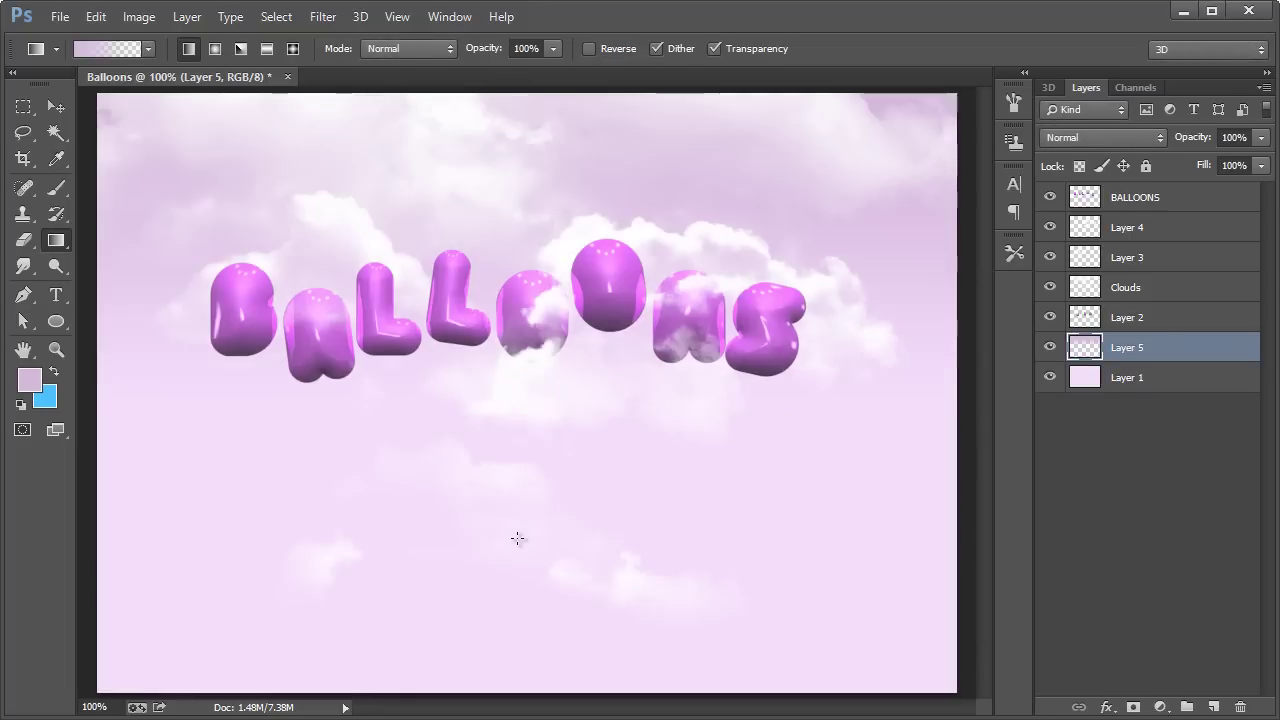
{"action": "key", "text": "ctrl+z"}
{"action": "left_click_drag", "start_coordinate": [477, 244], "coordinate": [501, 476]}
{"action": "left_click_drag", "start_coordinate": [476, 156], "coordinate": [508, 543]}
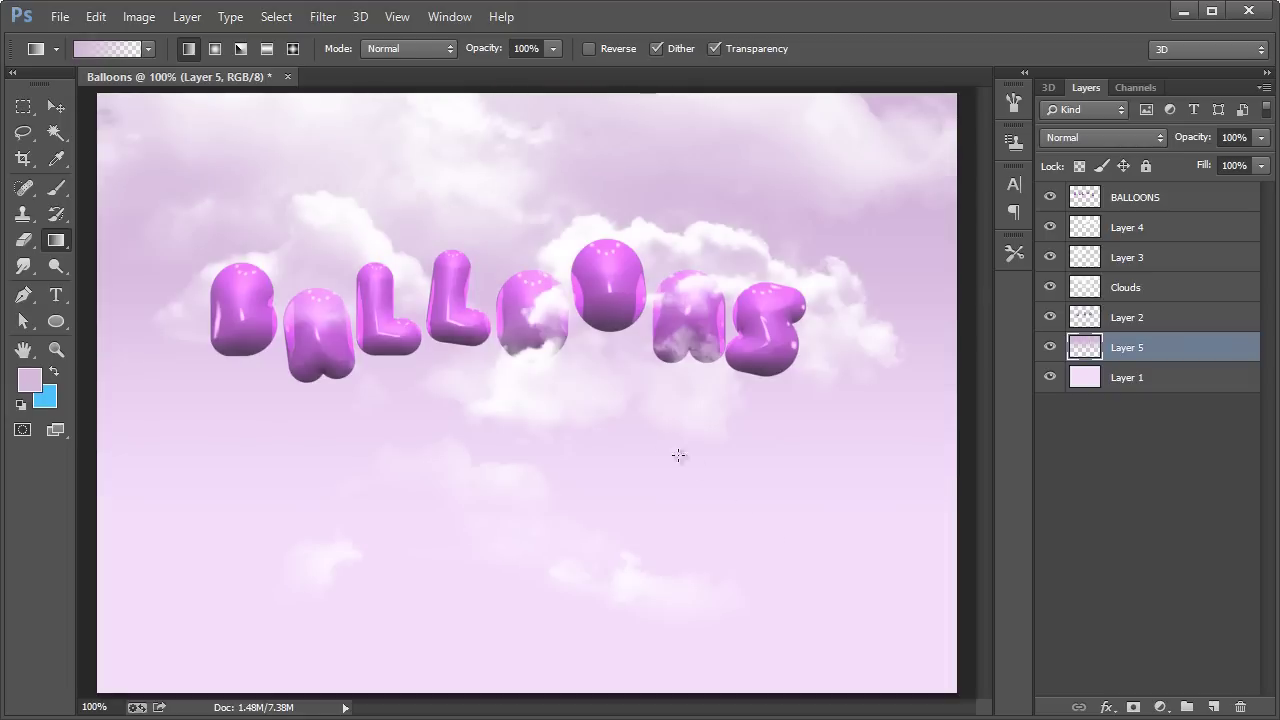